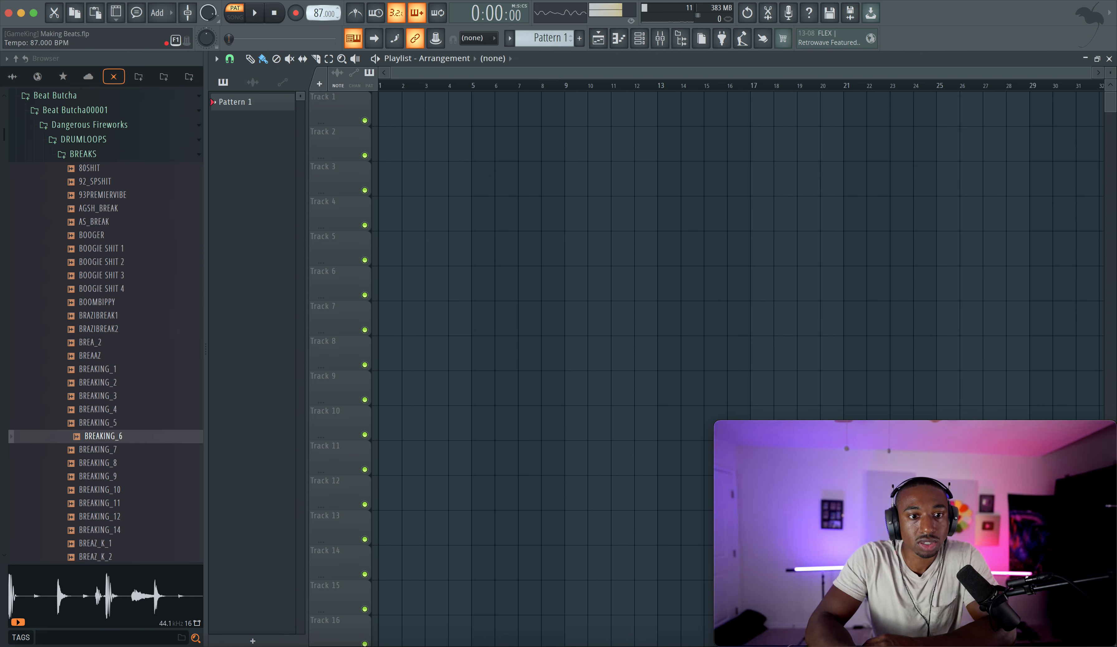
# - Set the project tempo to 92 BPM and place the BREAKING_6 drum loop at bar 1 of Track 1
pyautogui.moveTo(319, 14); pyautogui.dragTo(319, 11)
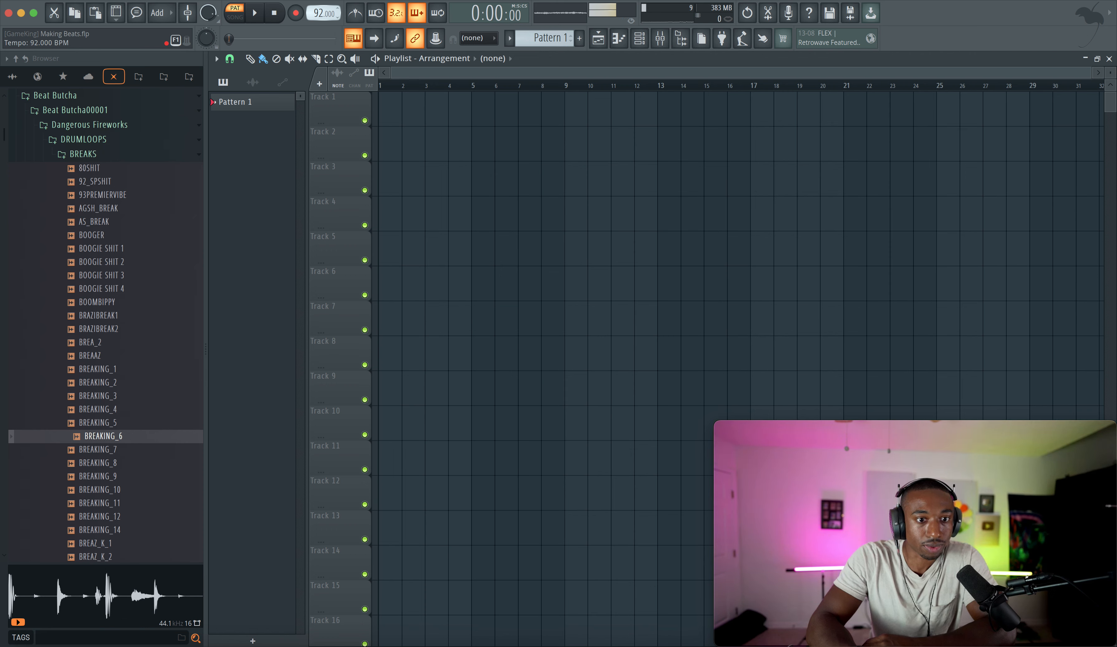
pyautogui.click(96, 437)
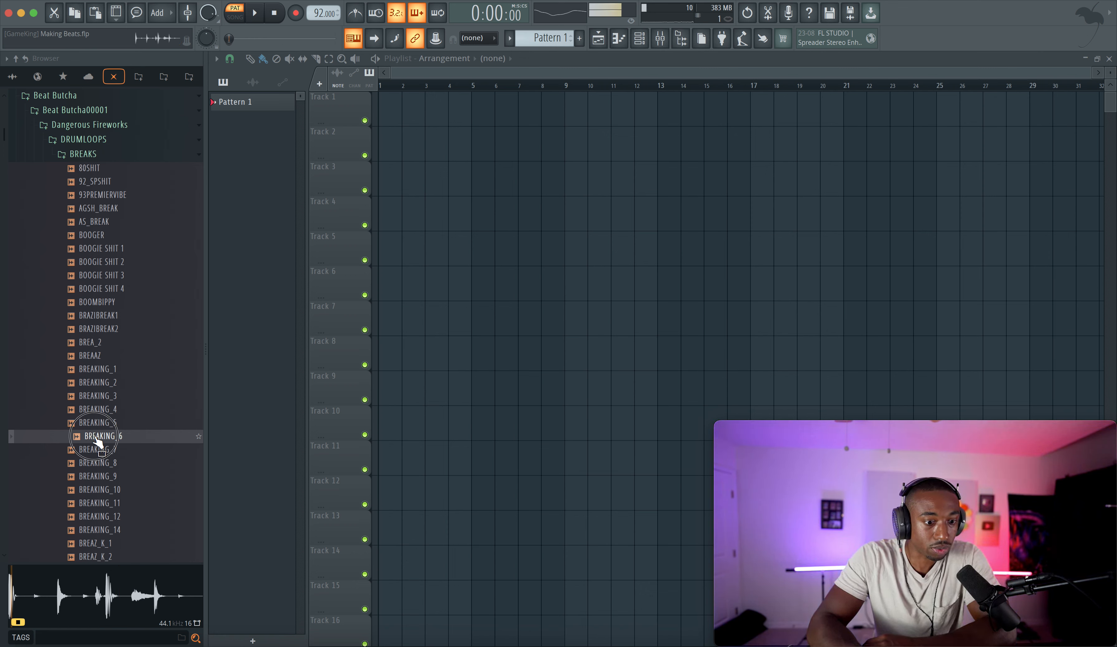
pyautogui.moveTo(117, 431); pyautogui.dragTo(390, 114)
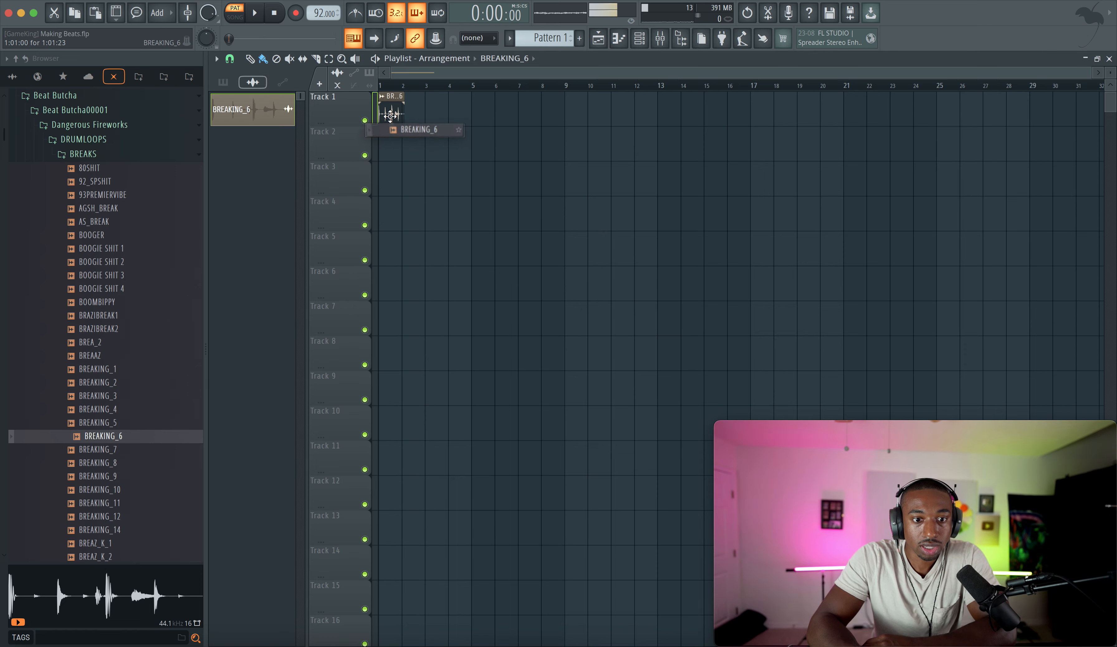
# - Set the BREAKING_6 clip's time-stretching mode to Stretch and adjust its stretch time to exactly one bar, checking against the metronome
pyautogui.doubleClick(390, 115)
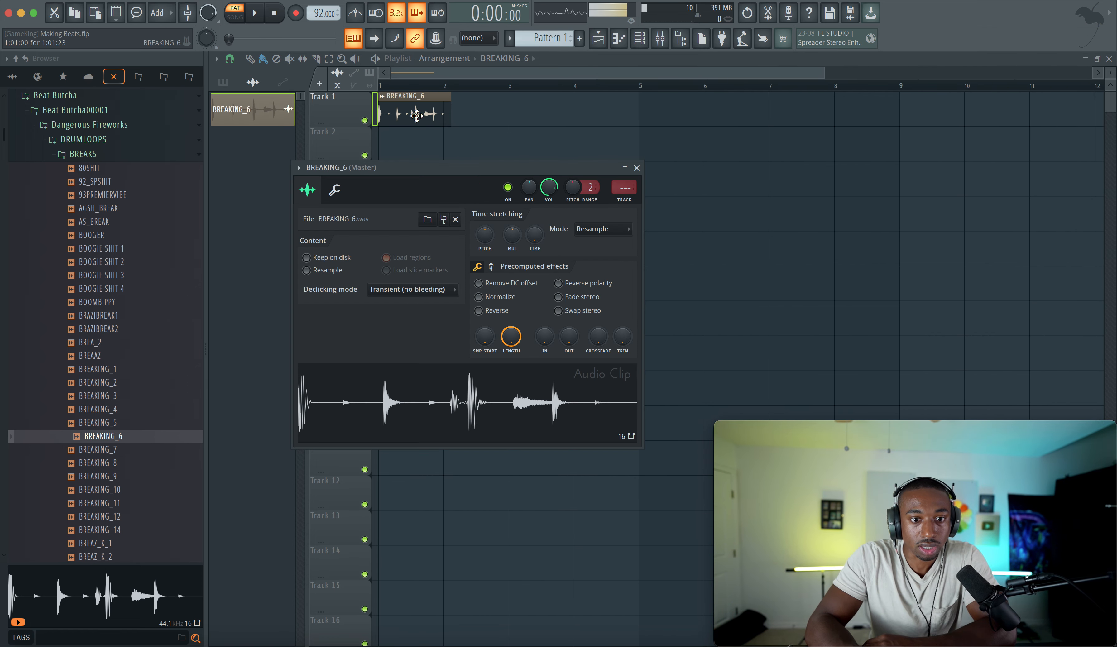
pyautogui.click(581, 230)
pyautogui.click(585, 264)
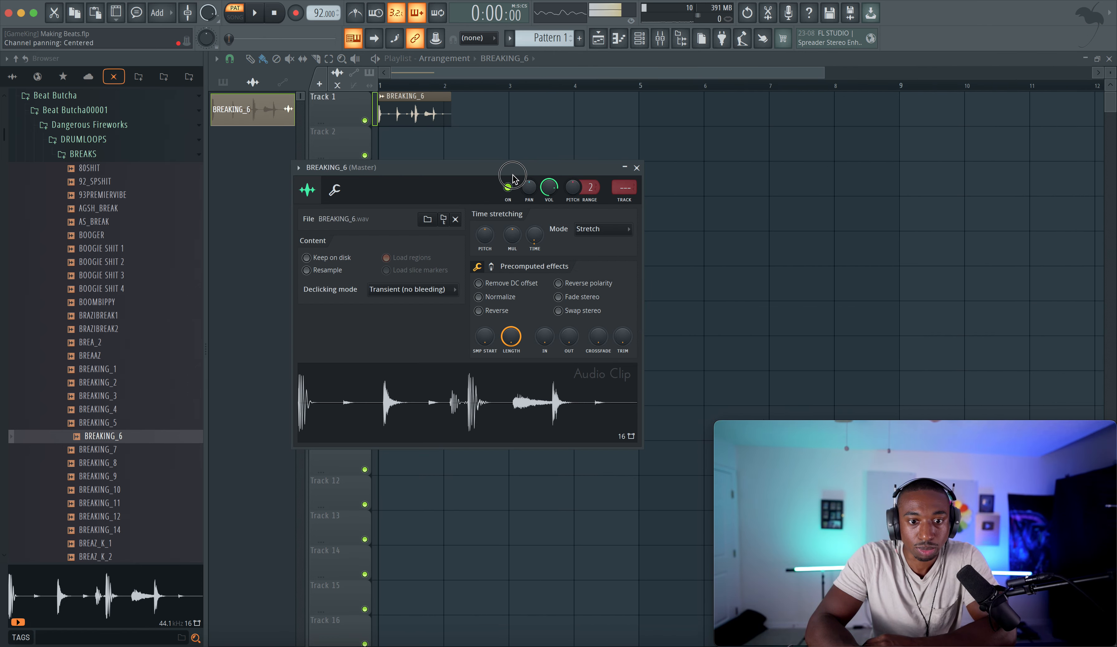
pyautogui.moveTo(513, 175); pyautogui.dragTo(513, 197)
pyautogui.moveTo(533, 258); pyautogui.dragTo(534, 246)
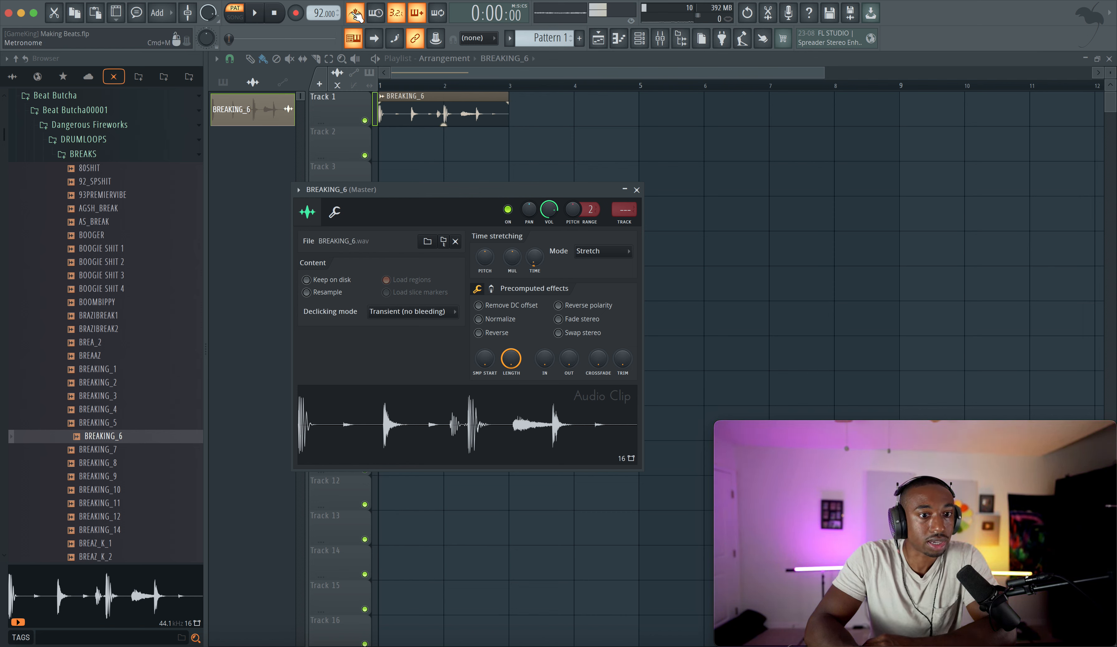
pyautogui.press('space')
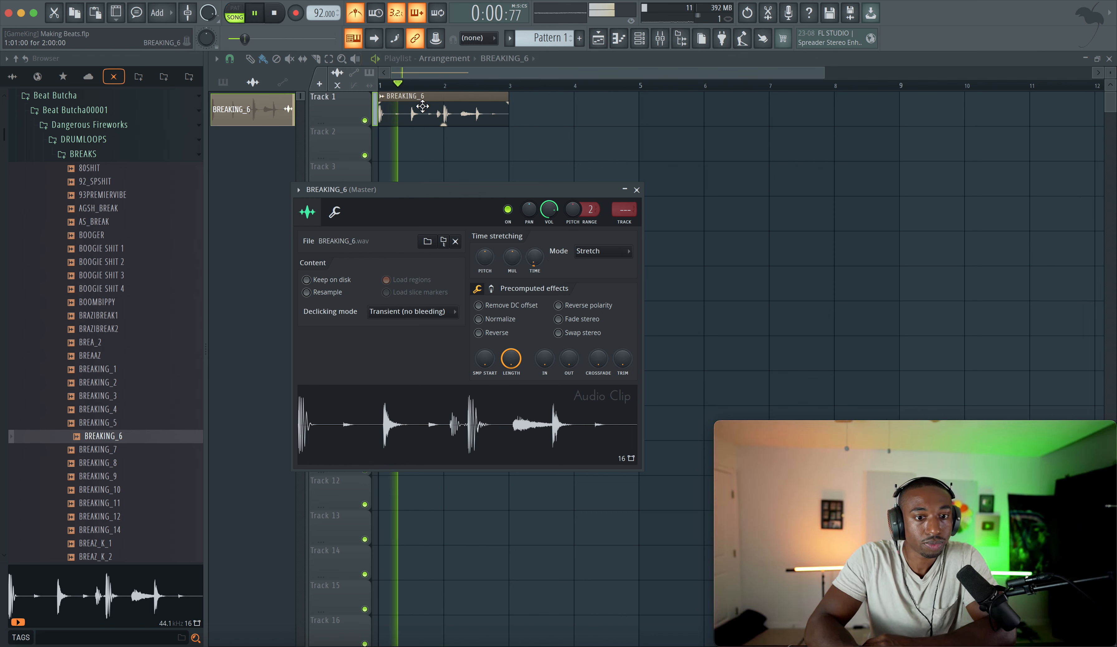
pyautogui.moveTo(534, 257); pyautogui.dragTo(535, 266)
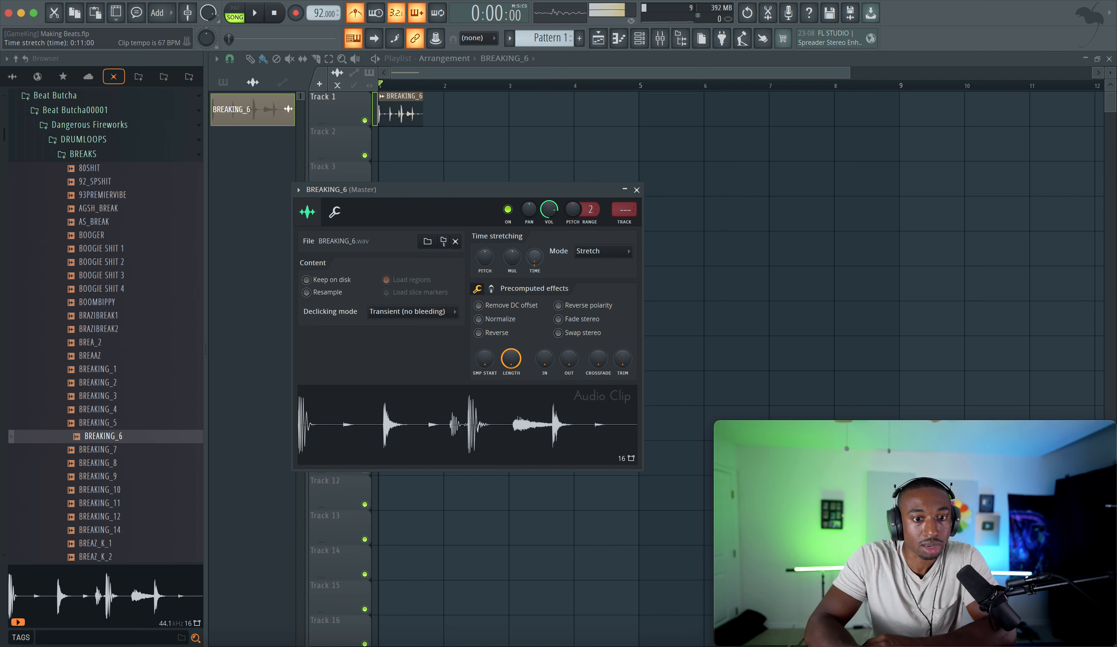
pyautogui.click(637, 190)
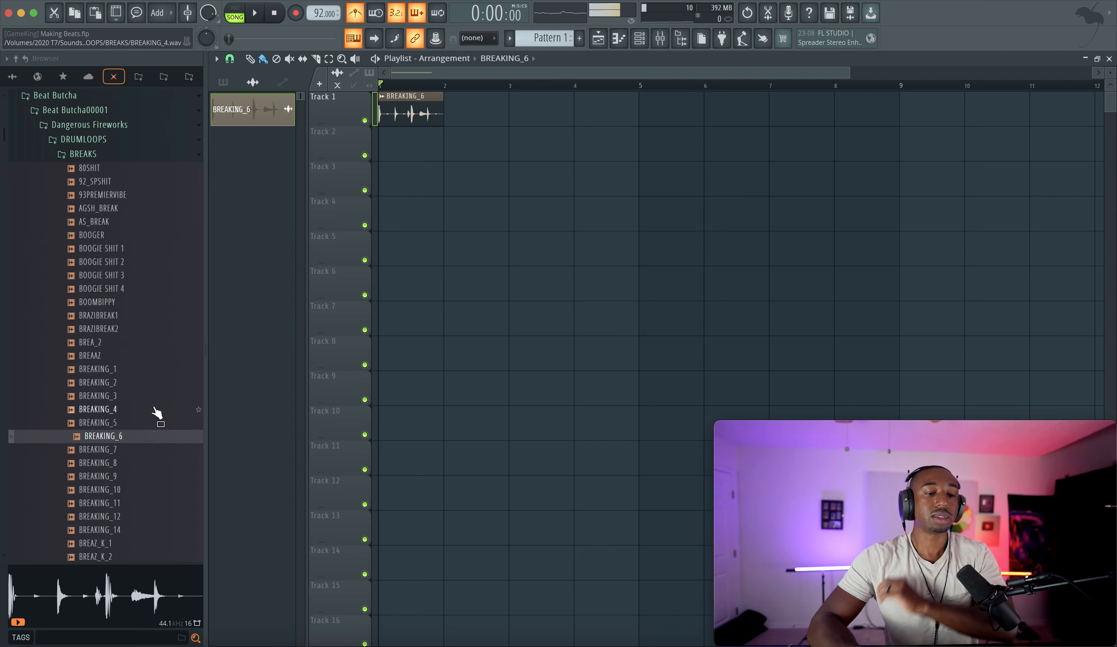
# - Audition the BREAKING_4 sample, and play back the stretched BREAKING_6 loop in the arrangement
pyautogui.click(139, 414)
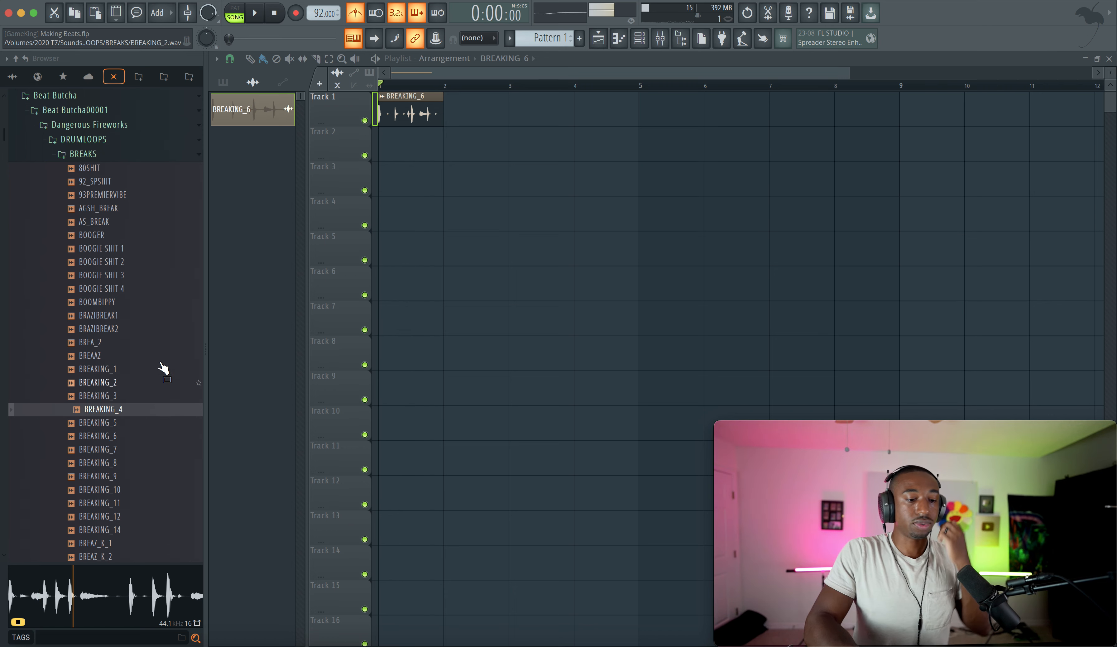
pyautogui.press('space')
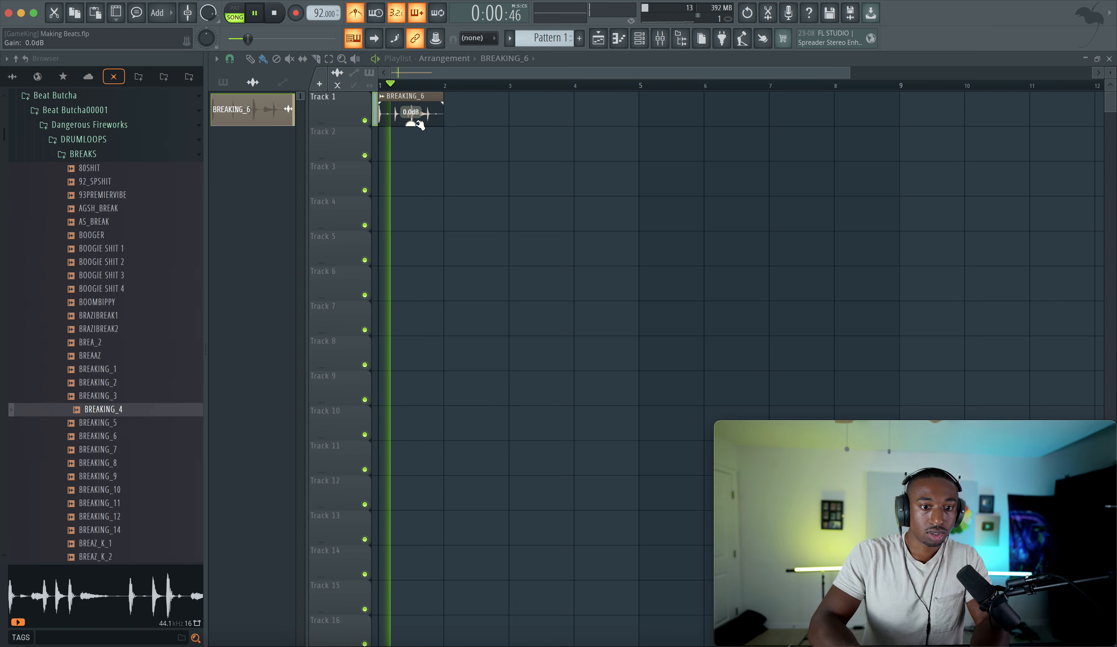
pyautogui.press('space')
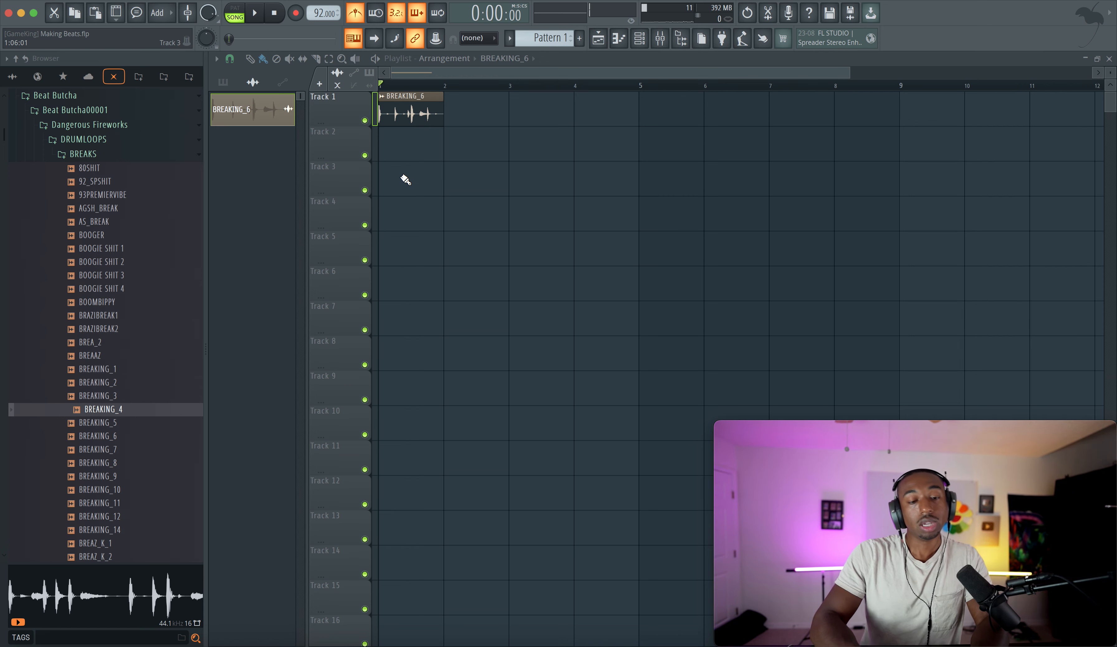
# - Duplicate the one-bar BREAKING_6 clip along Track 1 to fill eight bars, removing any extra copy
pyautogui.keyDown('ctrl'); pyautogui.click(392, 94); pyautogui.keyUp('ctrl')
pyautogui.hotkey('ctrl', 'b')
pyautogui.hotkey('ctrl', 'b')
pyautogui.hotkey('ctrl', 'b')
pyautogui.hotkey('ctrl', 'b')
pyautogui.hotkey('ctrl', 'b')
pyautogui.hotkey('ctrl', 'b')
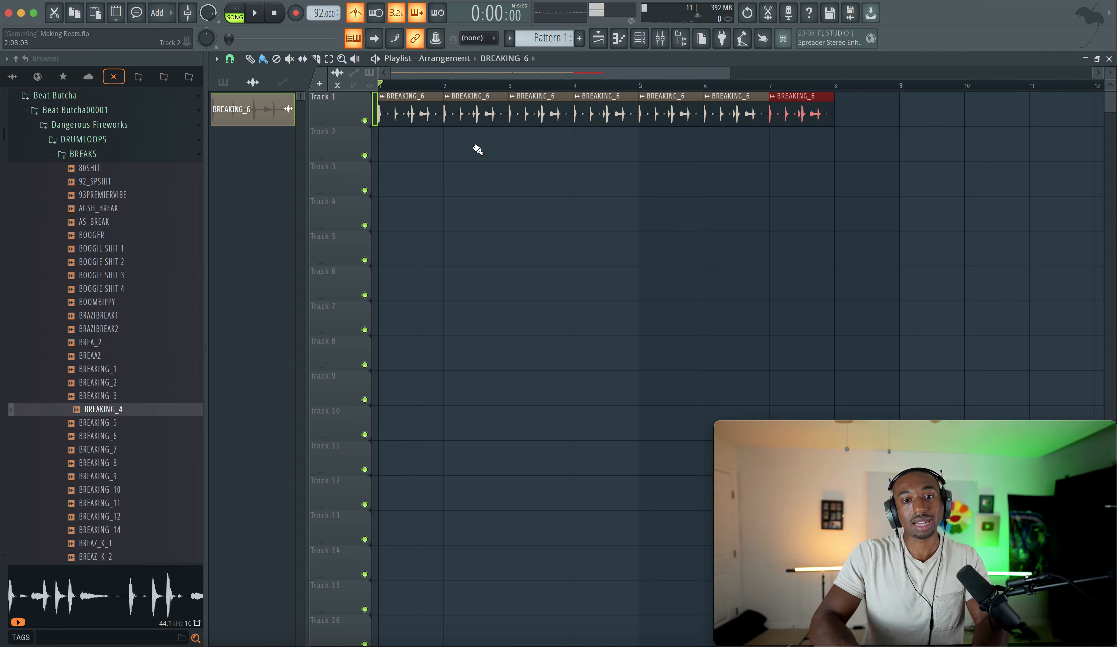
pyautogui.hotkey('ctrl', 'b')
pyautogui.hotkey('ctrl', 'b')
pyautogui.rightClick(946, 105)
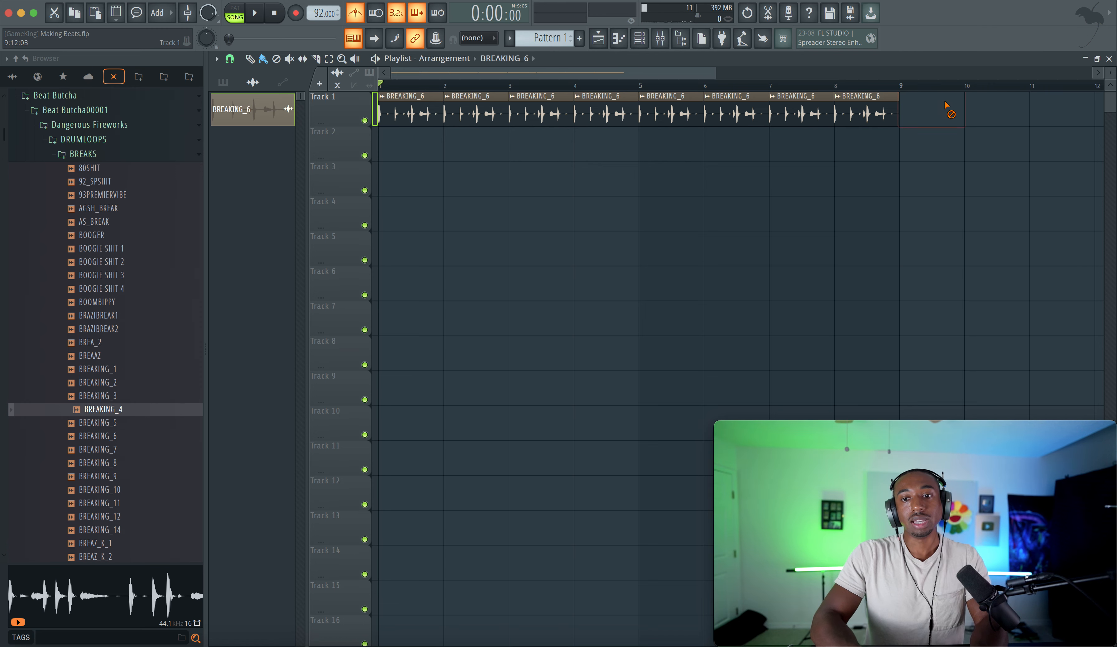
# - Route the BREAKING_6 channel to mixer track 2
pyautogui.click(640, 39)
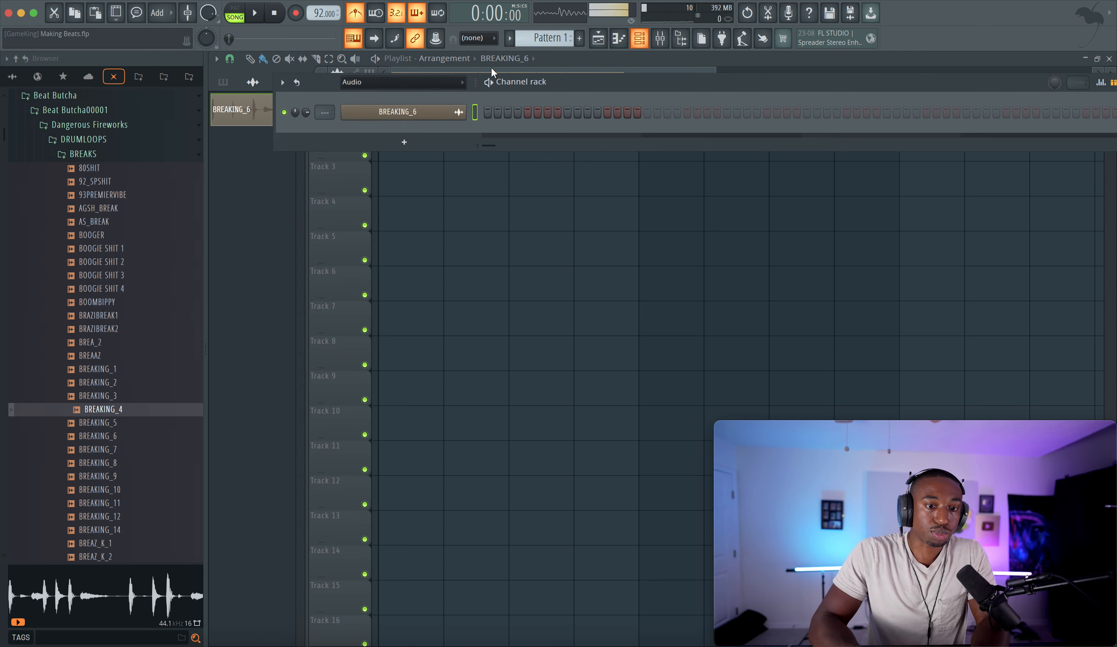
pyautogui.hotkey('ctrl', 'l')
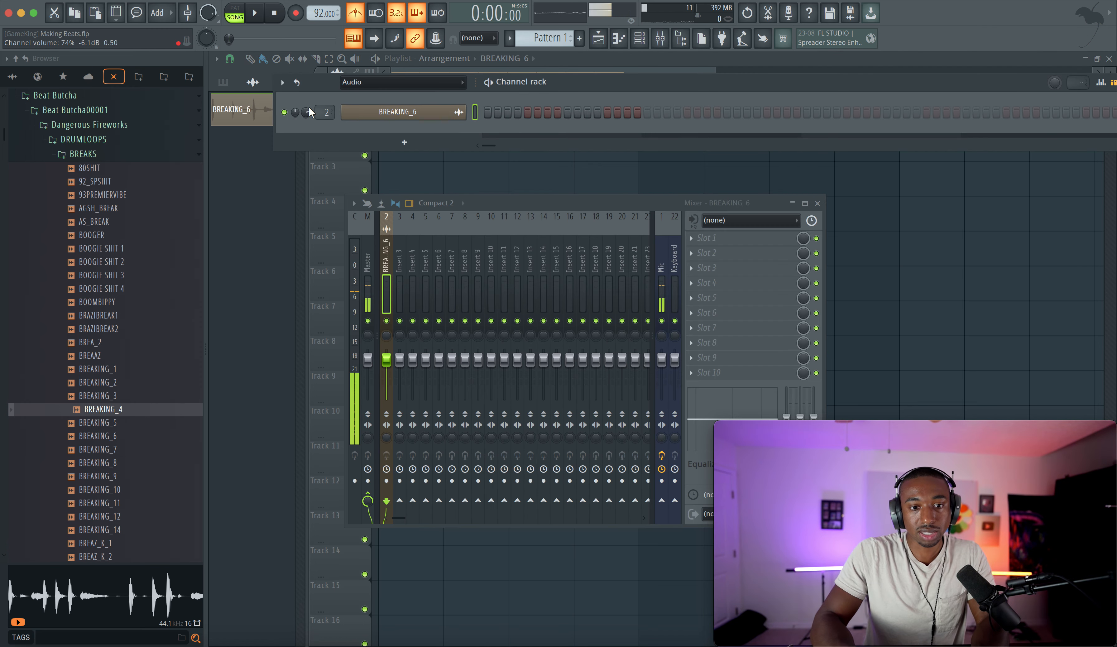
pyautogui.press('F12')
# - Turn off the metronome, arm the Keyboard mixer track and record an eight-bar keyboard take onto Track 2
pyautogui.click(661, 43)
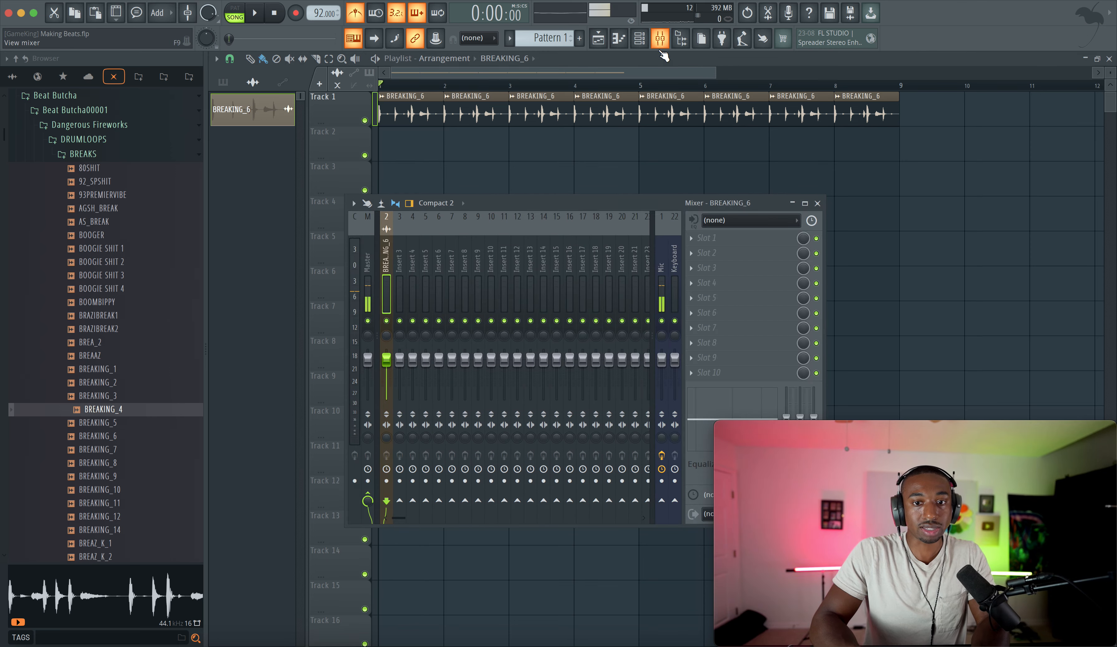
pyautogui.click(673, 272)
pyautogui.click(817, 201)
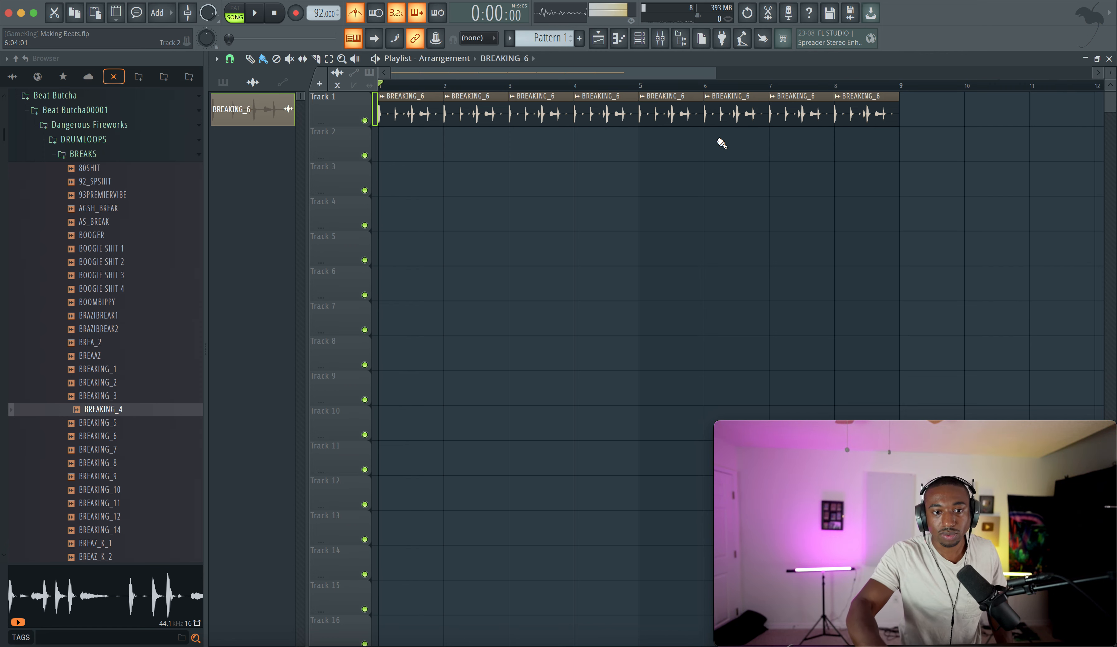
pyautogui.click(356, 13)
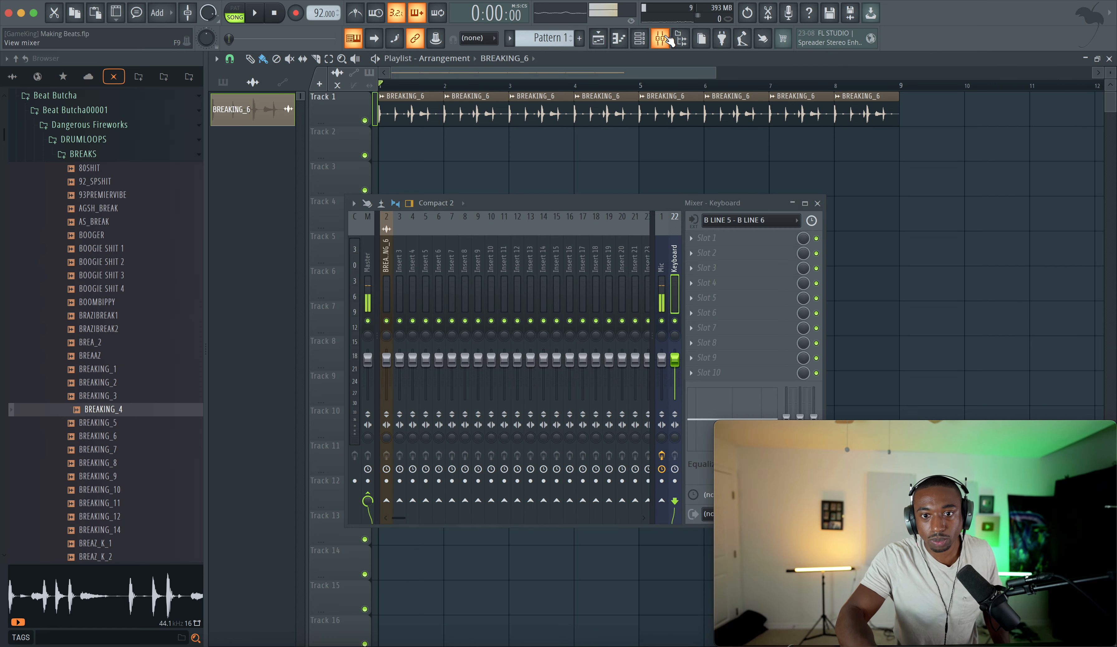
pyautogui.click(661, 38)
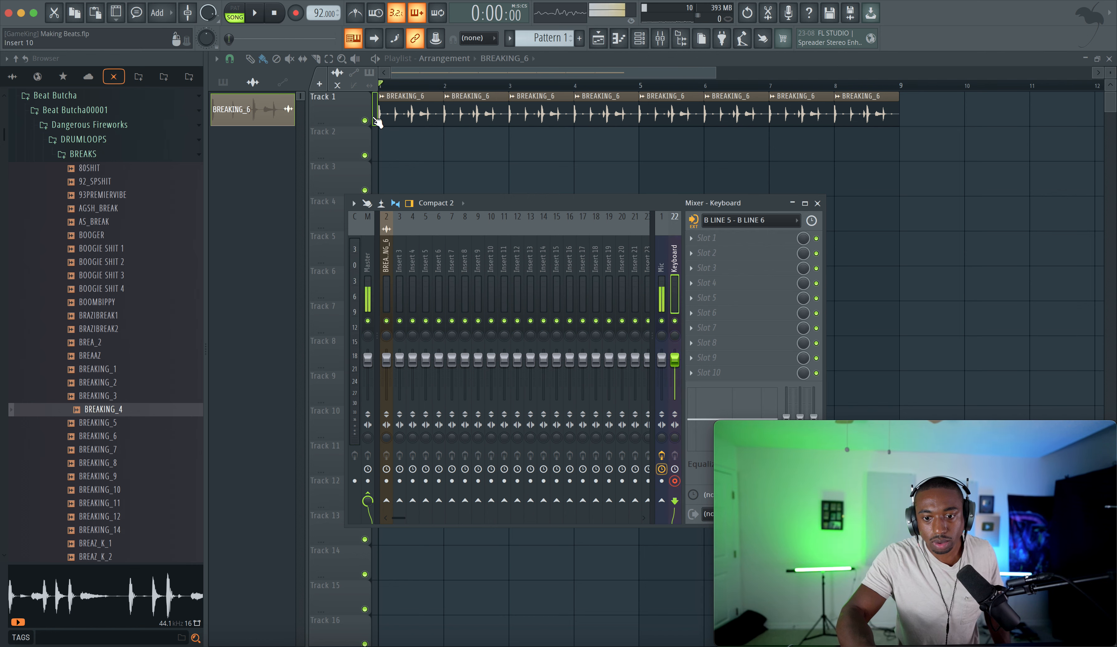
pyautogui.press('F9')
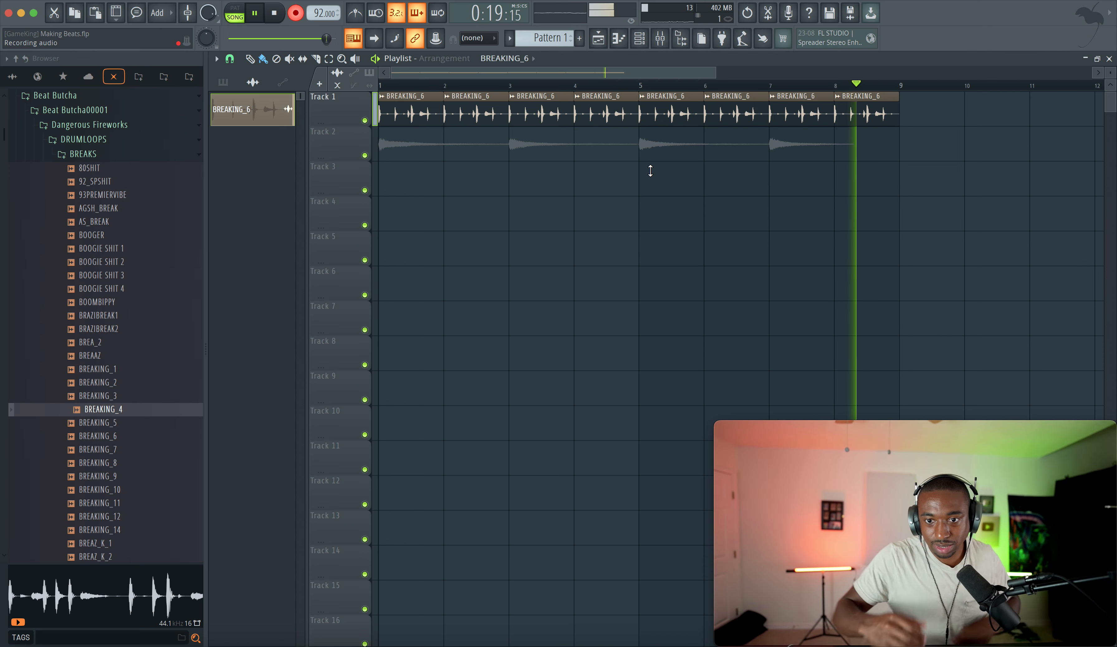
pyautogui.press('space')
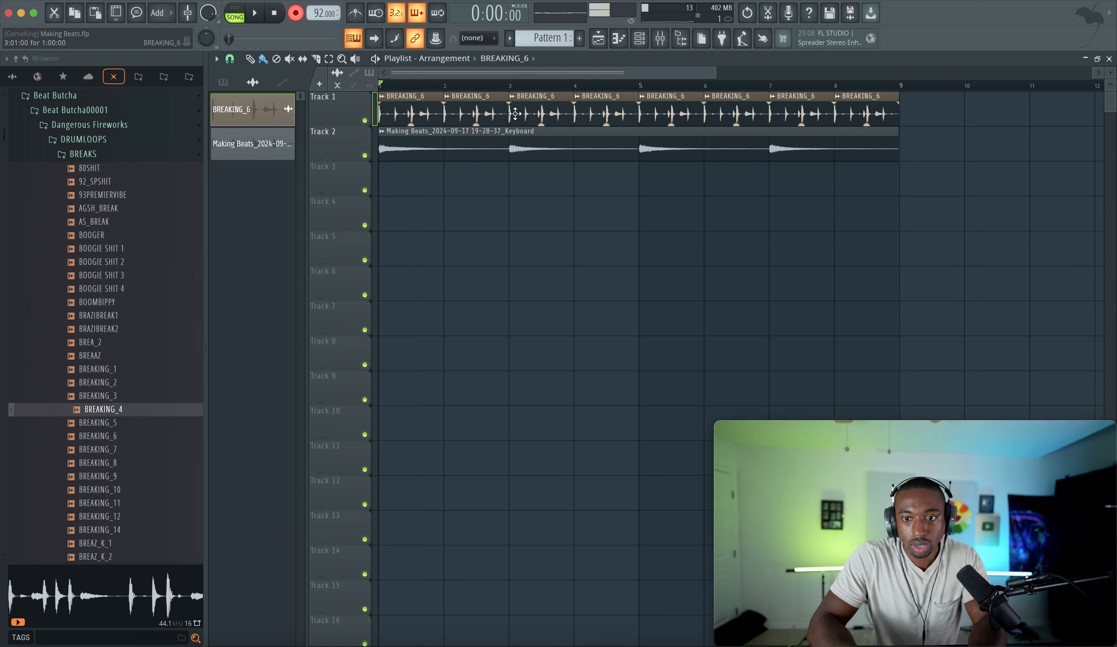
# - Rename playlist Track 2 as Contrast
pyautogui.rightClick(338, 133)
pyautogui.click(342, 141)
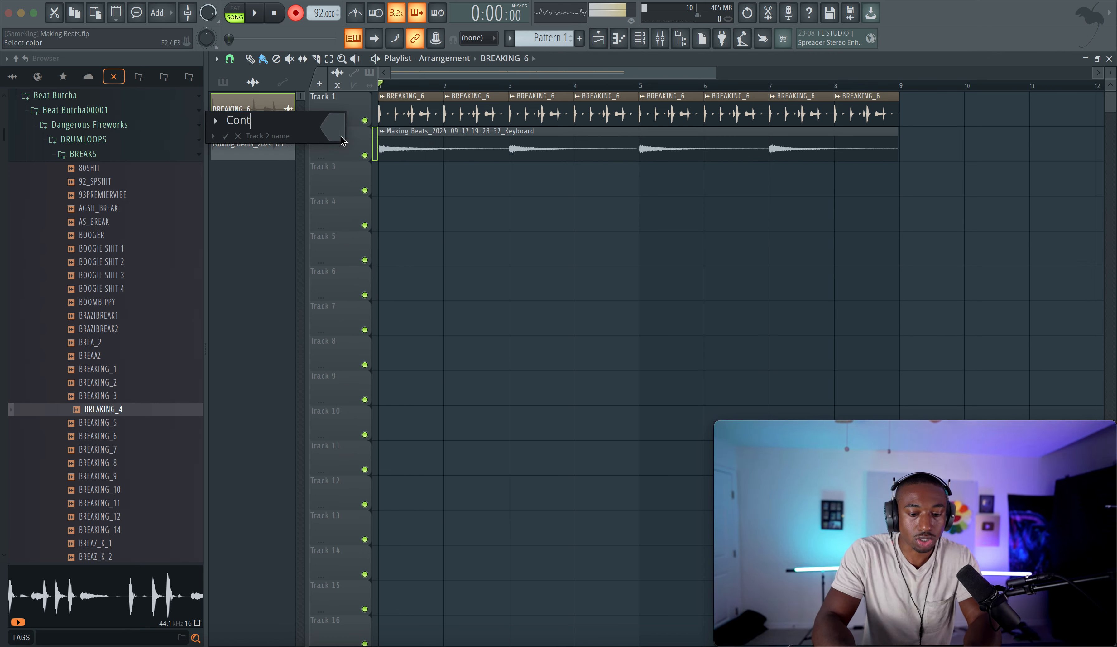
pyautogui.press('Return')
# - Route the recorded keyboard clip to mixer track 3 and rename that mixer track Contrast
pyautogui.doubleClick(384, 133)
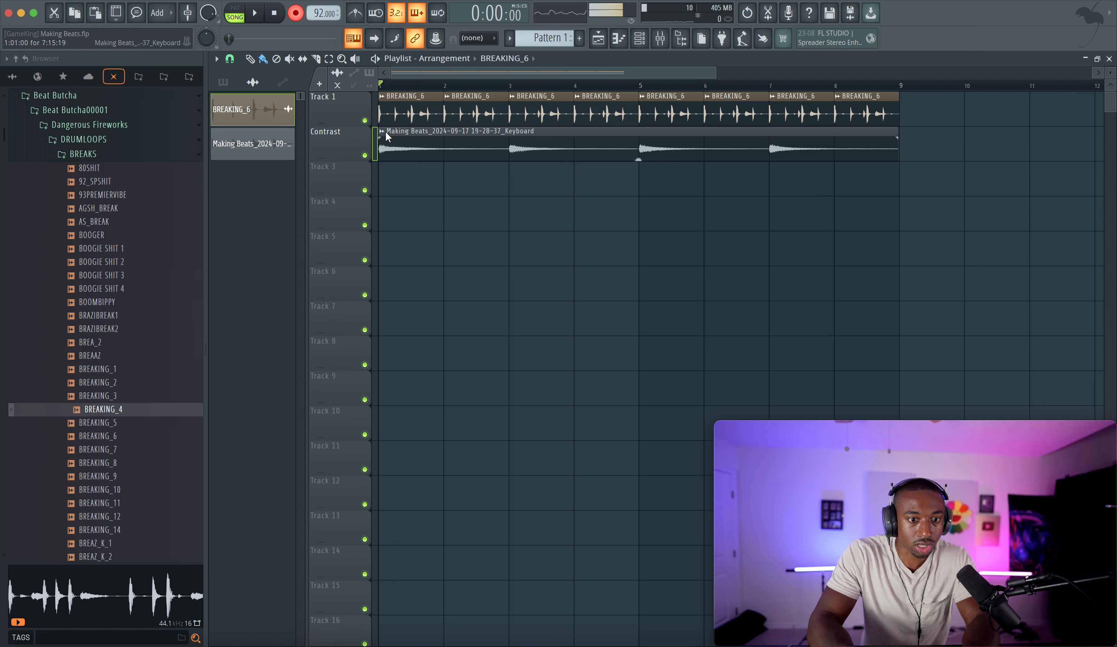
pyautogui.doubleClick(393, 133)
pyautogui.hotkey('ctrl', 'l')
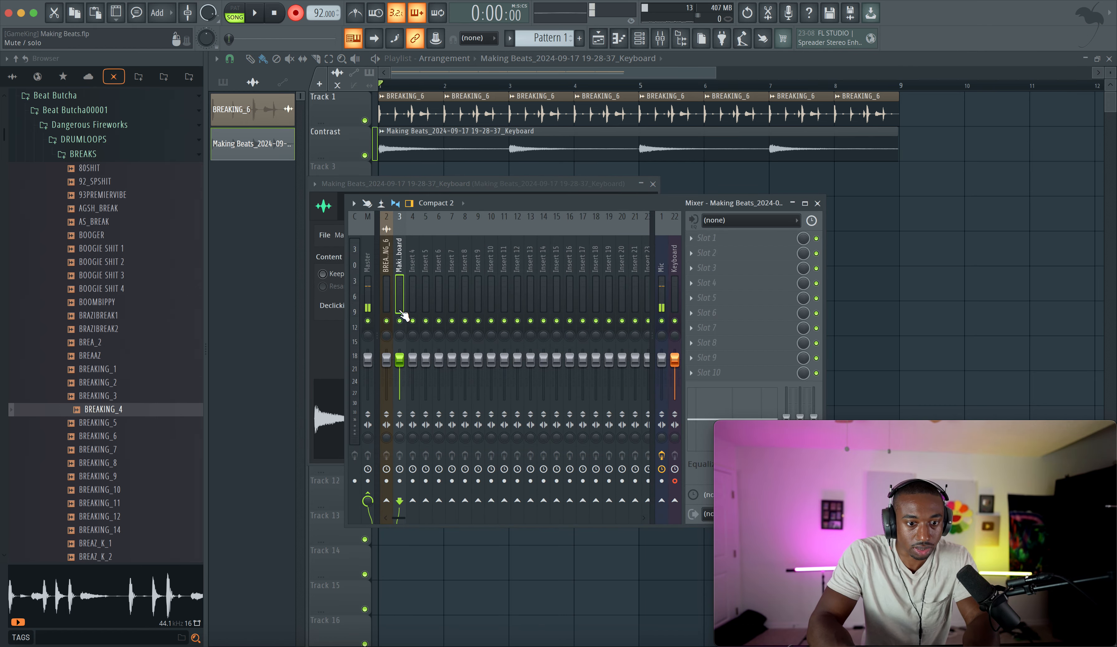
pyautogui.doubleClick(398, 277)
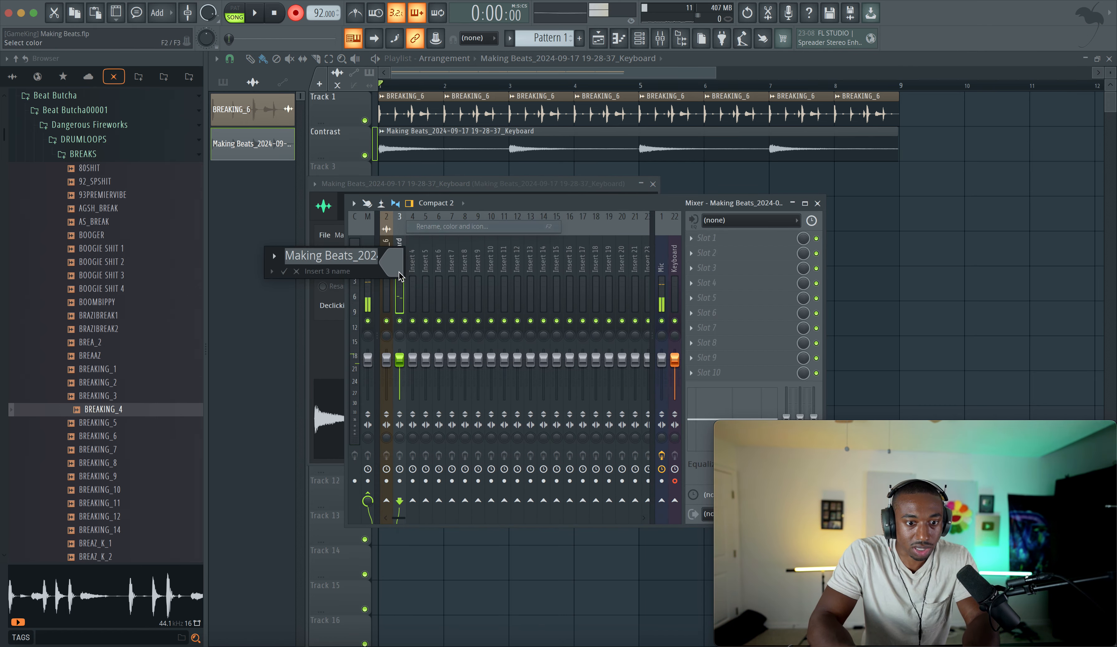
pyautogui.write('Contrast')
pyautogui.press('Return')
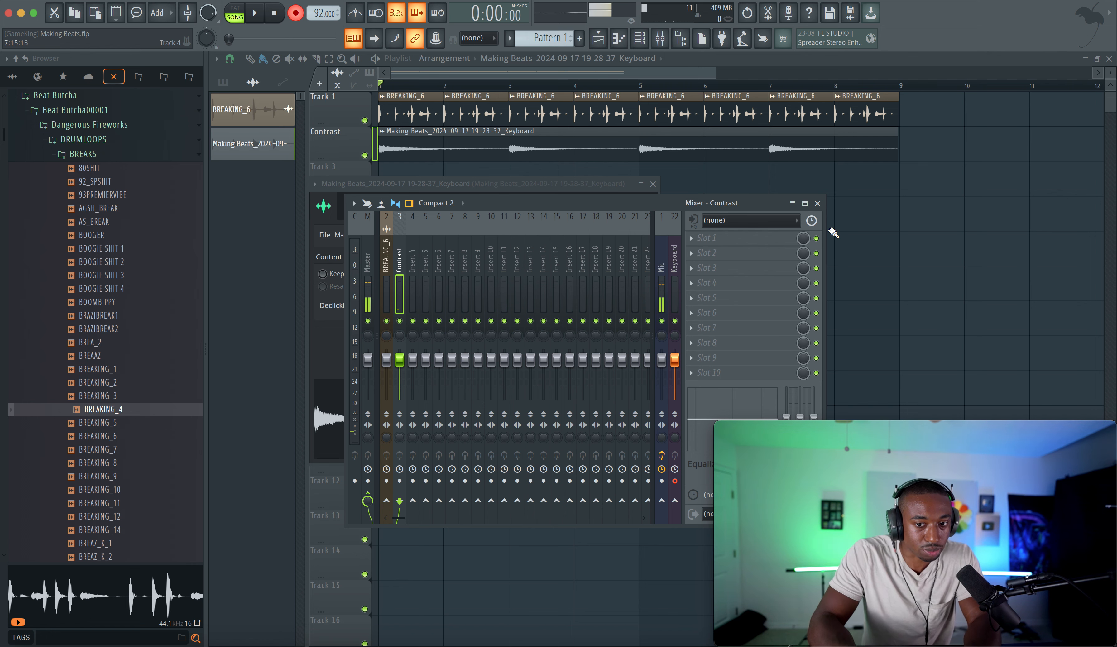
pyautogui.click(844, 237)
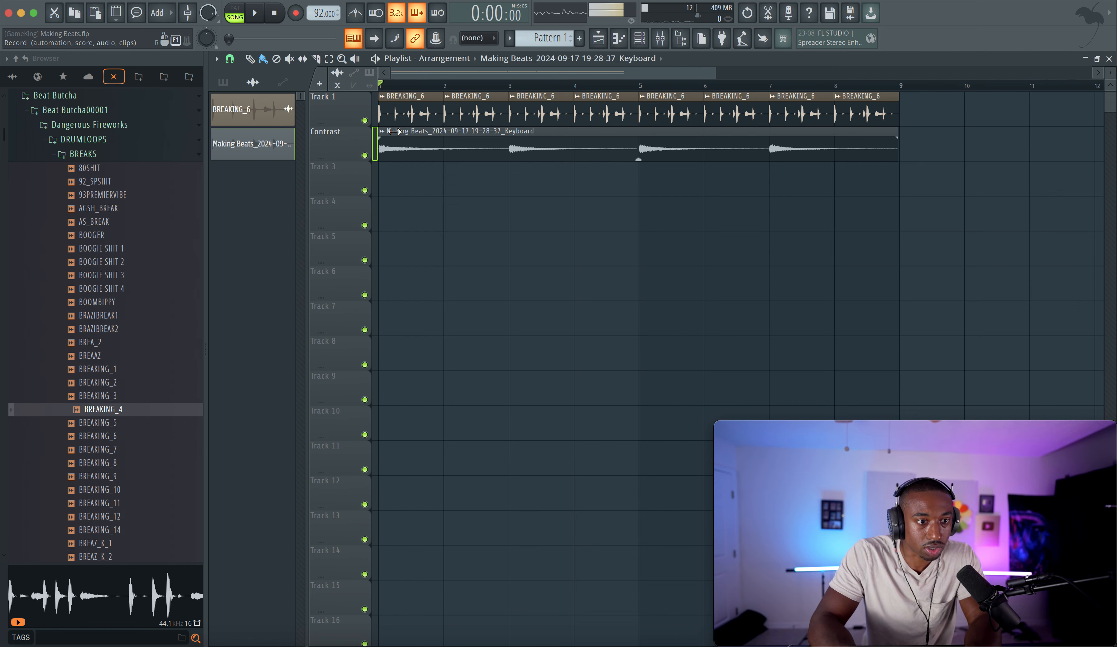
# - Rename the recorded keyboard audio clip as Contrast
pyautogui.click(382, 131)
pyautogui.write('rC')
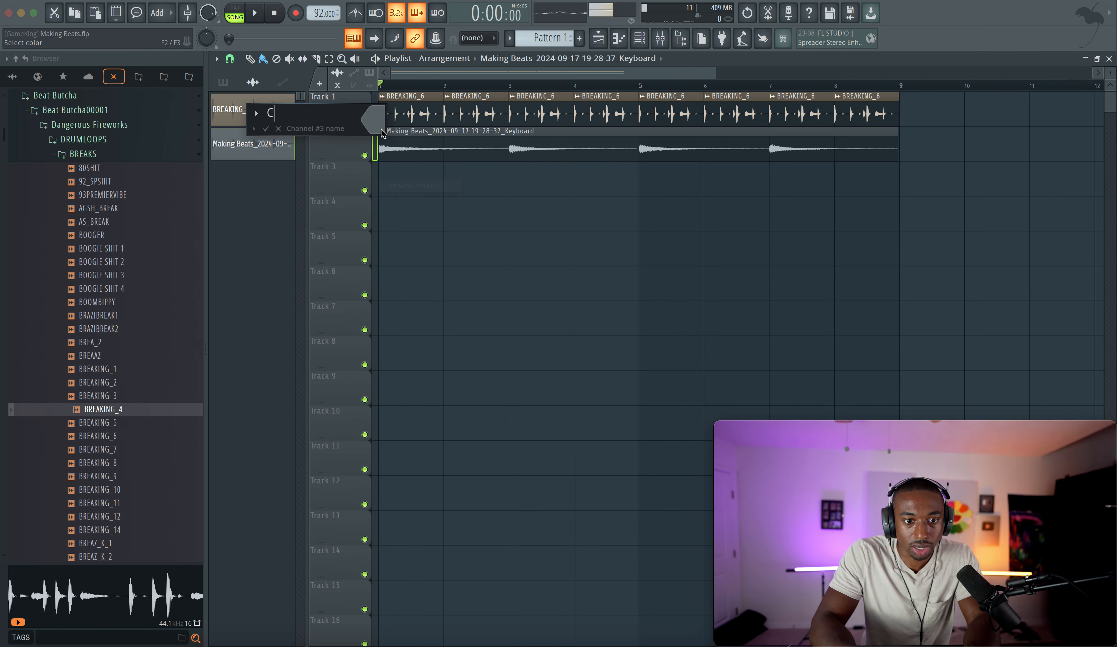
pyautogui.press('Return')
pyautogui.rightClick(348, 176)
pyautogui.press('r')
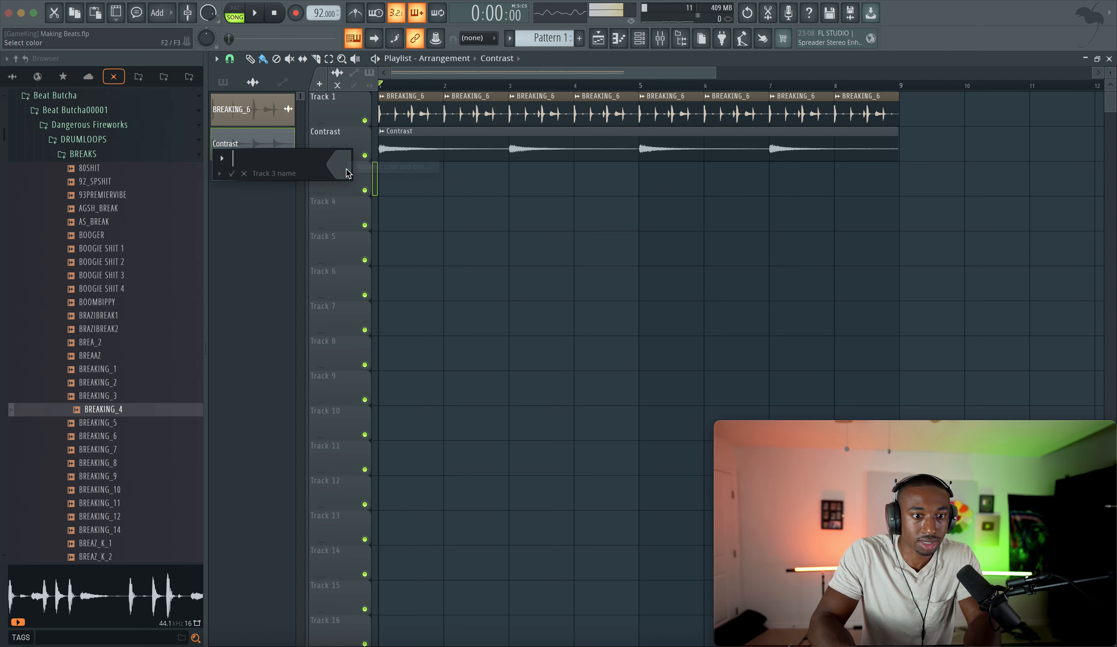
pyautogui.click(244, 173)
# - Rename playlist Track 1 as Rhythm
pyautogui.rightClick(330, 115)
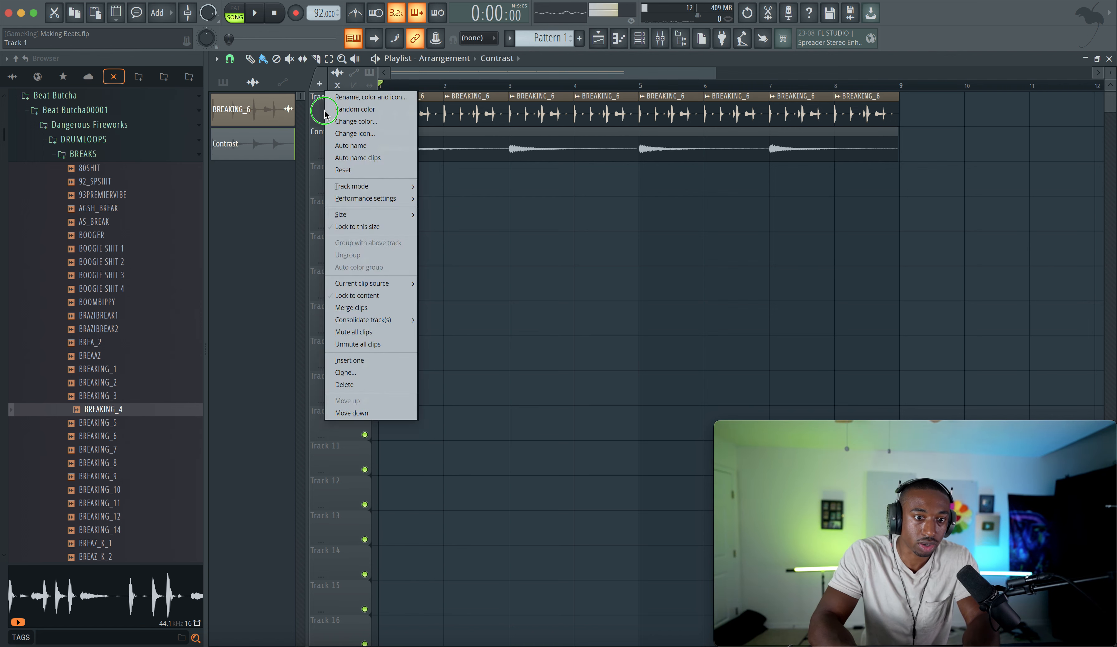
pyautogui.write('r')
pyautogui.write('Rhythm')
pyautogui.press('Return')
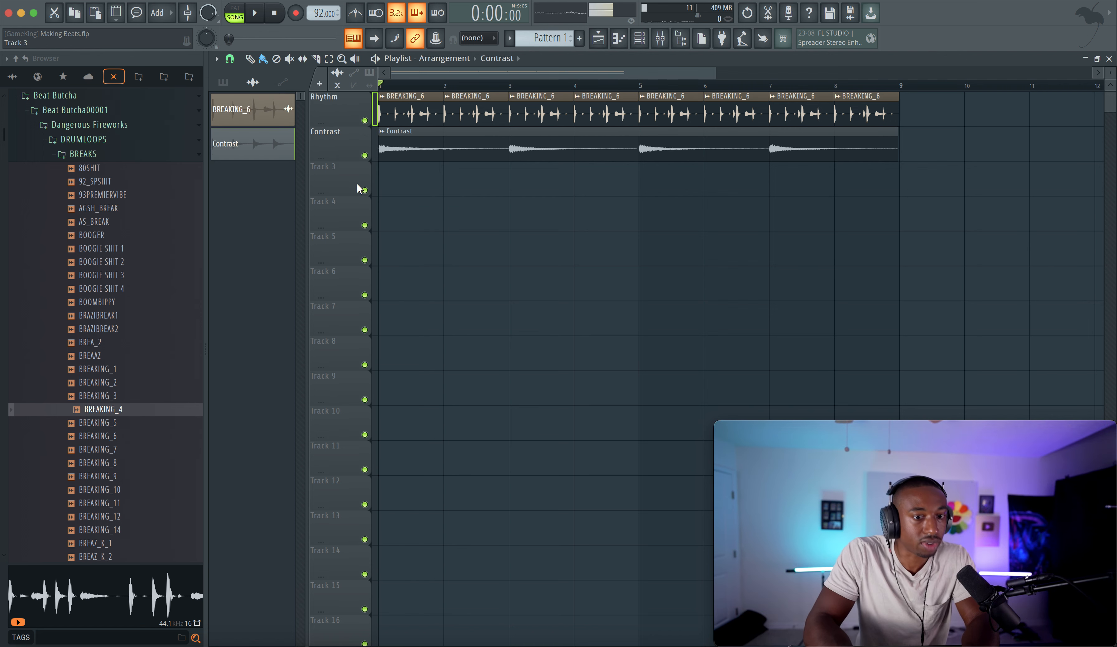
# - Rename playlist Track 3 as Topline and Track 4 as Harmony
pyautogui.rightClick(348, 174)
pyautogui.press('r')
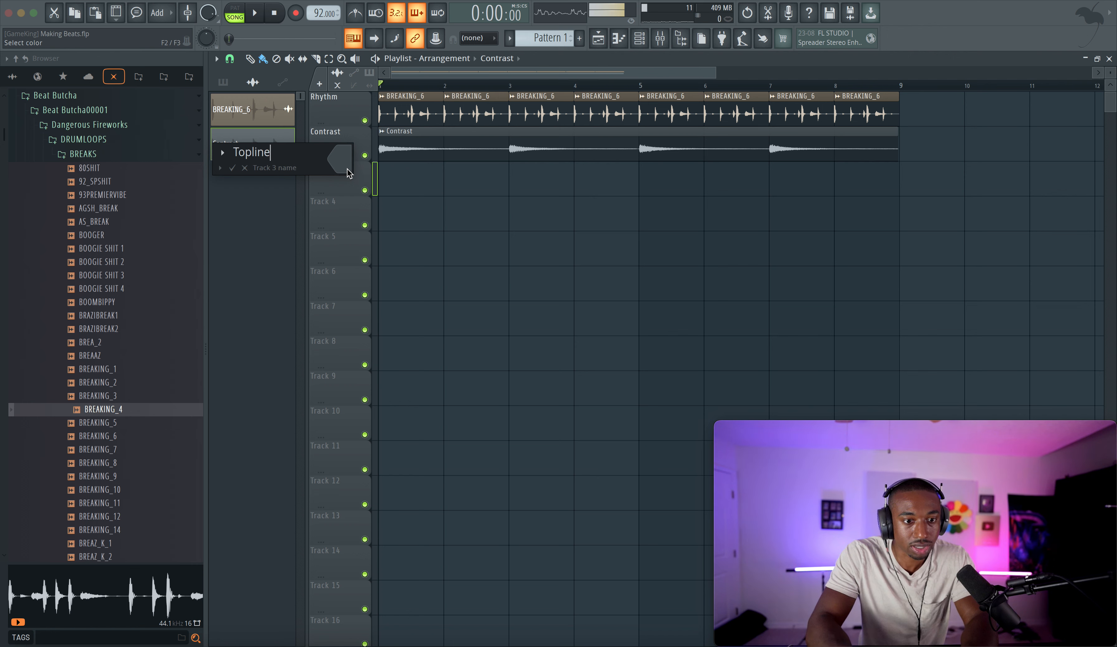
pyautogui.press('Return')
pyautogui.rightClick(340, 198)
pyautogui.write('rH')
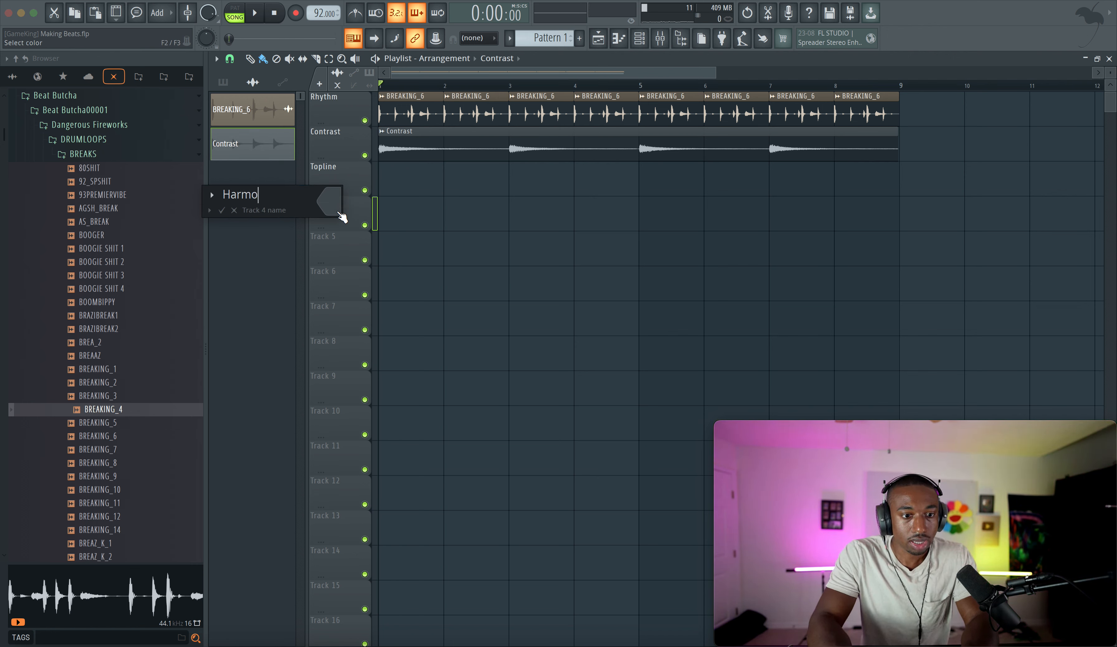
pyautogui.press('Return')
# - Rename the second playlist track and its recorded keyboard clip from Contrast to Harmony
pyautogui.rightClick(336, 143)
pyautogui.press('r')
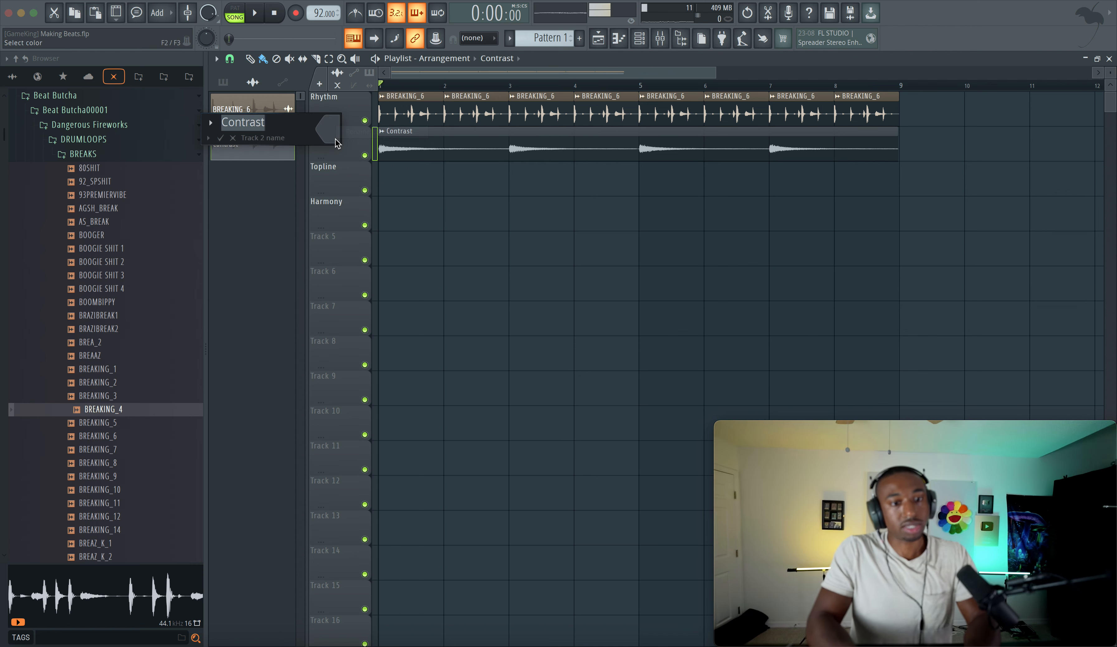
pyautogui.press('Return')
pyautogui.click(383, 135)
pyautogui.press('r')
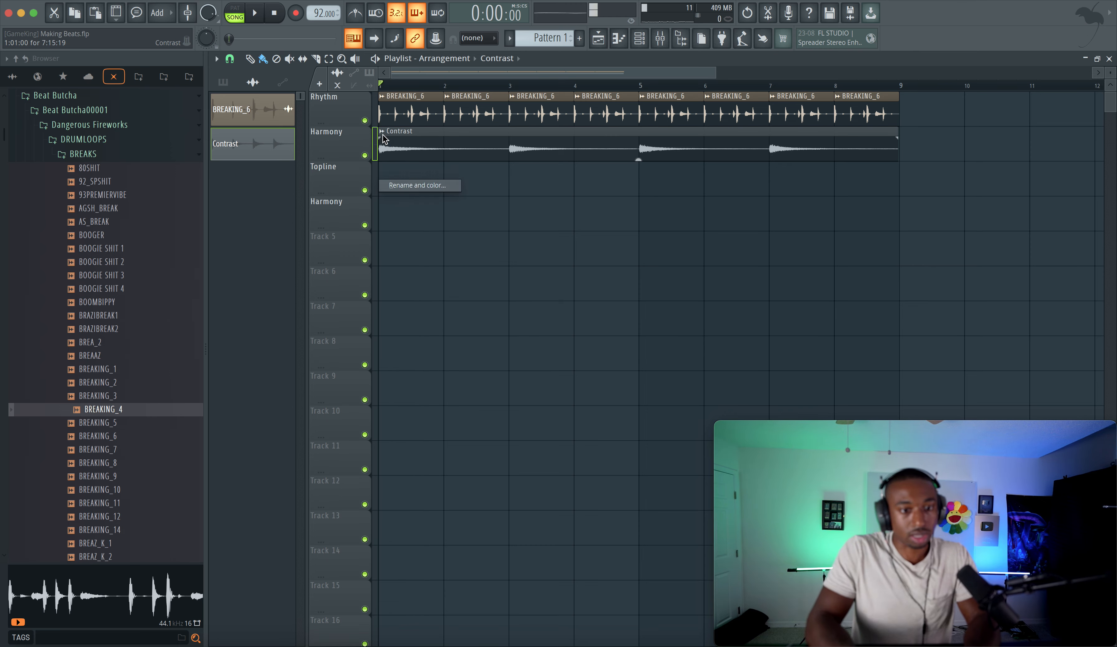
pyautogui.write('Harmony')
pyautogui.press('Return')
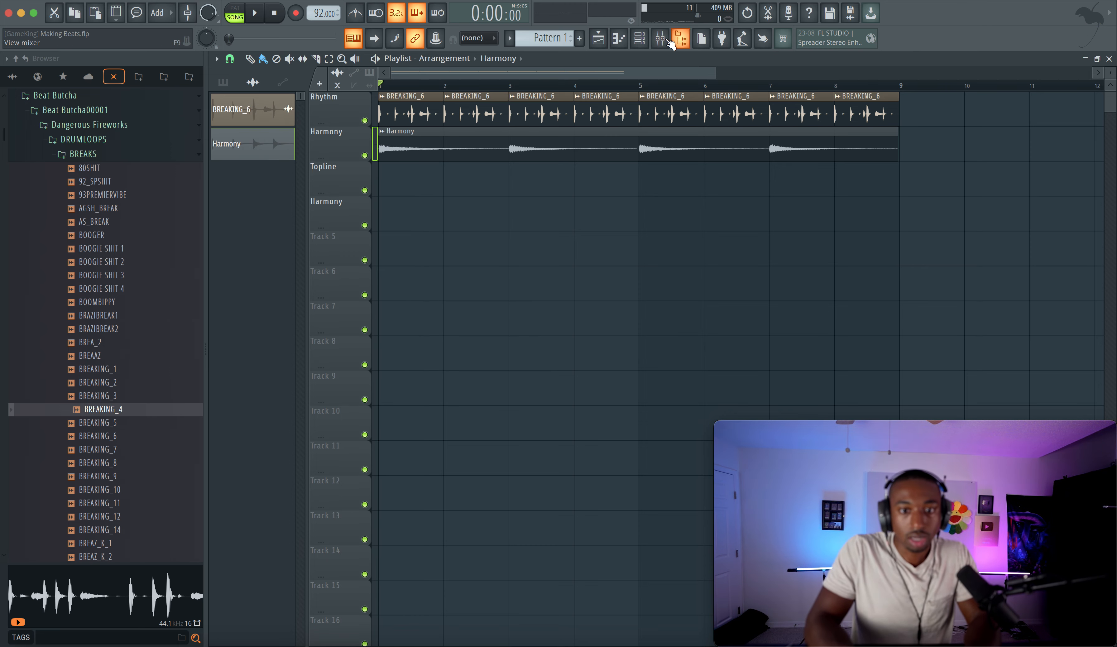
# - Rename mixer track 3 as Harmony and close the mixer
pyautogui.press('F9')
pyautogui.rightClick(398, 267)
pyautogui.write('rast')
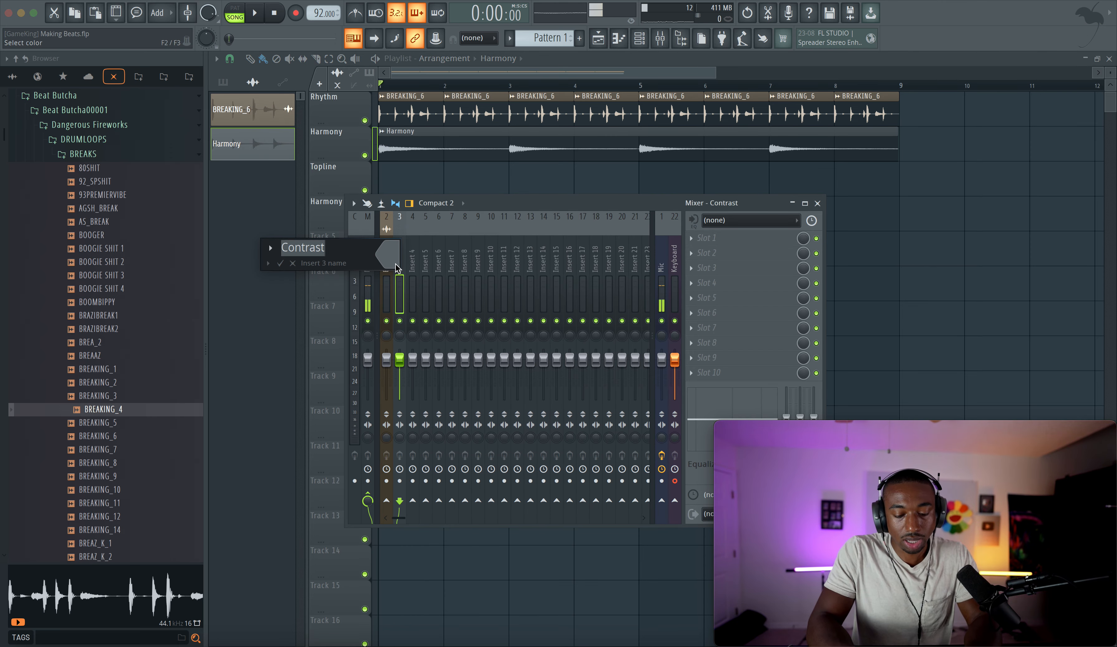
pyautogui.write('Harmony')
pyautogui.press('Return')
pyautogui.click(817, 204)
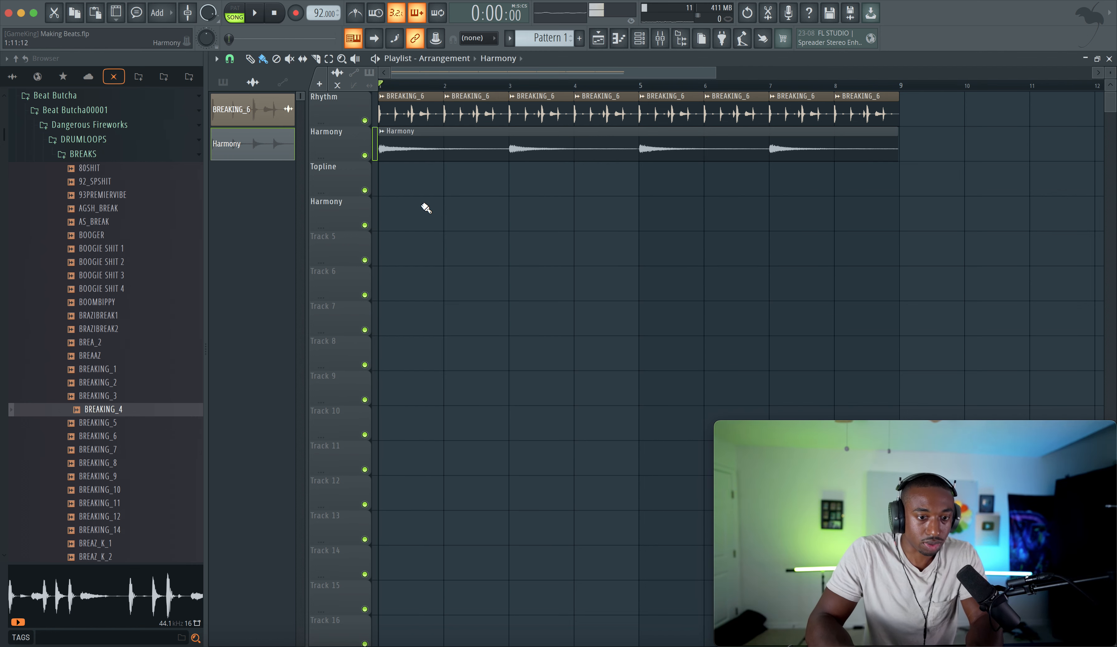
# - Duplicate all the BREAKING_6 drum clips on the Rhythm track so the loop extends to bar 17
pyautogui.press('space')
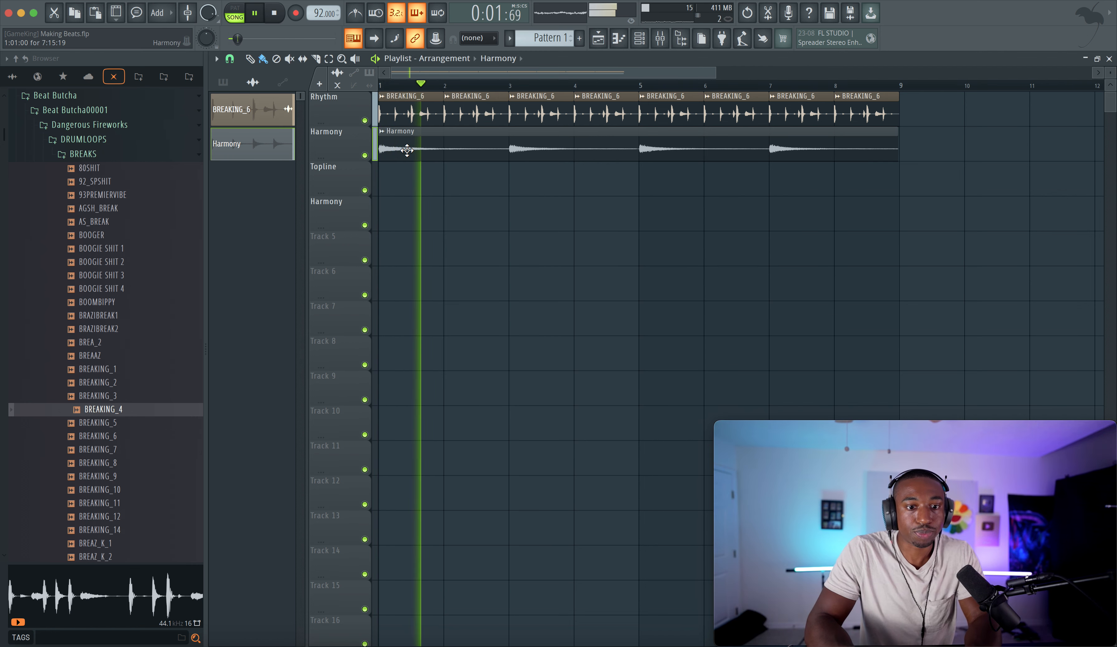
pyautogui.press('space')
pyautogui.scroll(-2, 572, 185)
pyautogui.moveTo(835, 117); pyautogui.dragTo(235, 95)
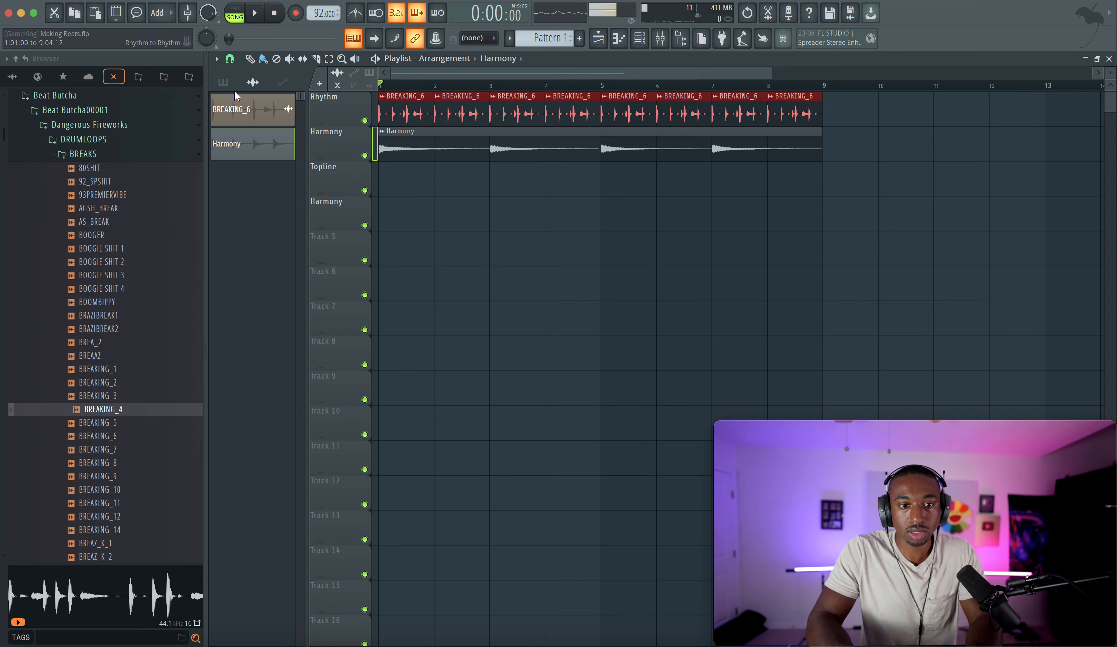
pyautogui.press('super+b')
pyautogui.scroll(-2, 464, 169)
pyautogui.press('super+d')
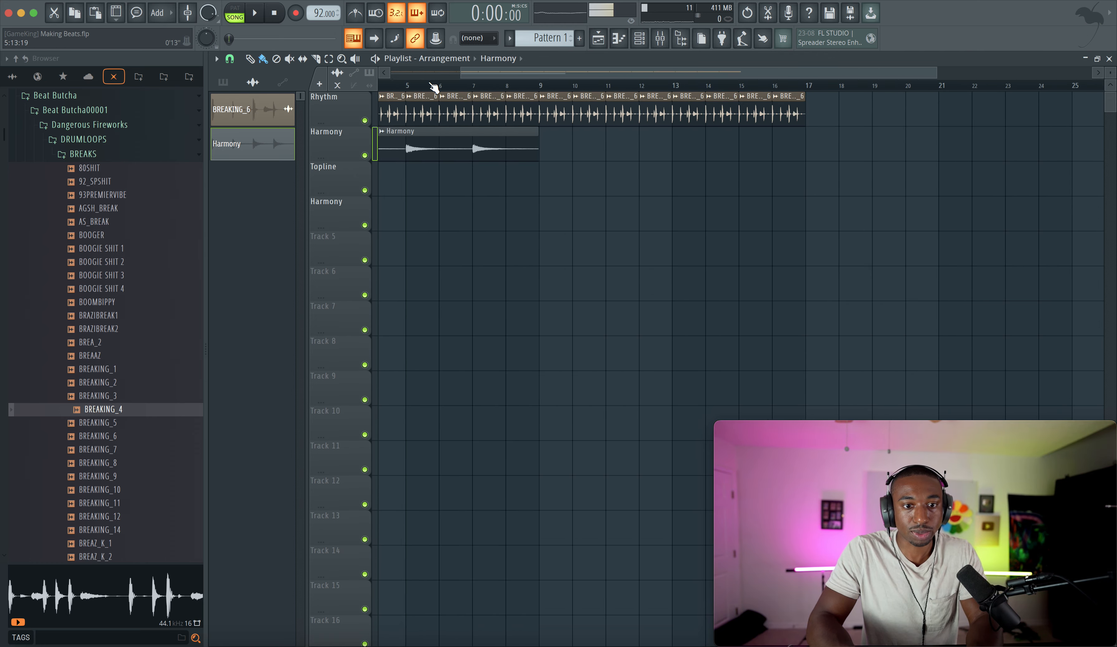
# - Record a second keyboard chord part onto the Topline track alongside the drums, covering bars 9 to 16
pyautogui.press('F9')
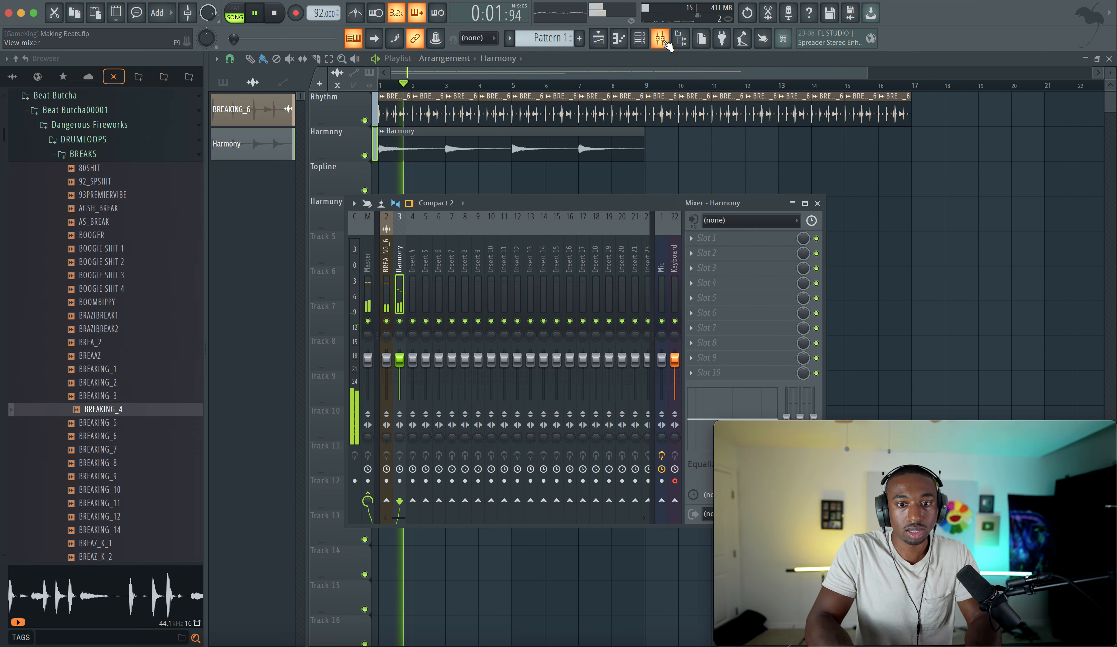
pyautogui.press('F9')
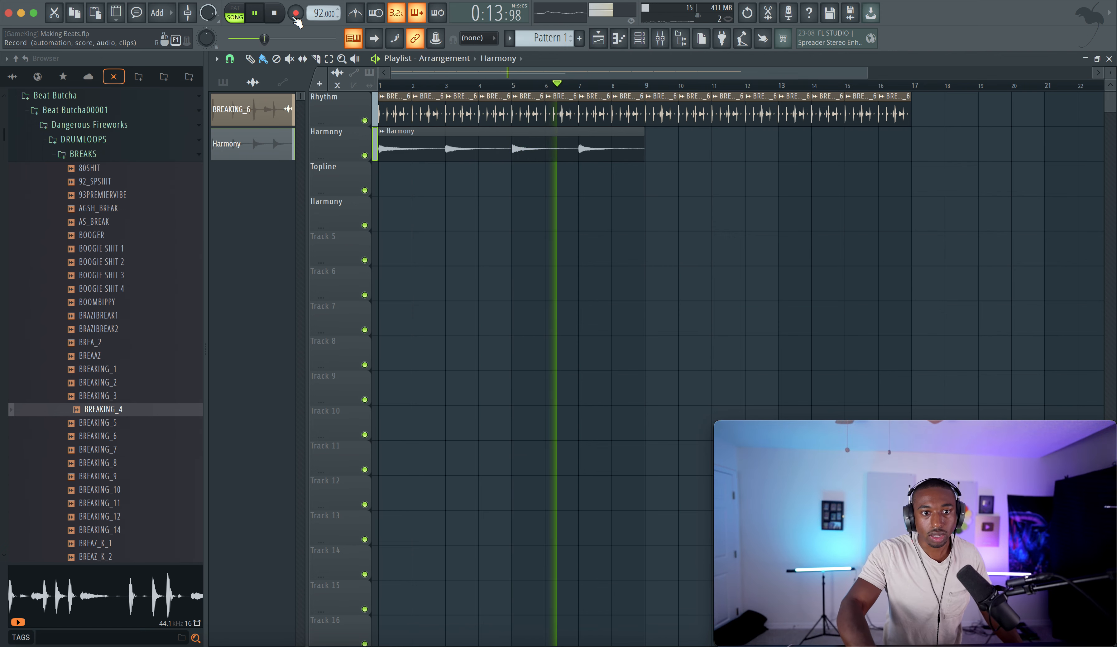
pyautogui.click(296, 14)
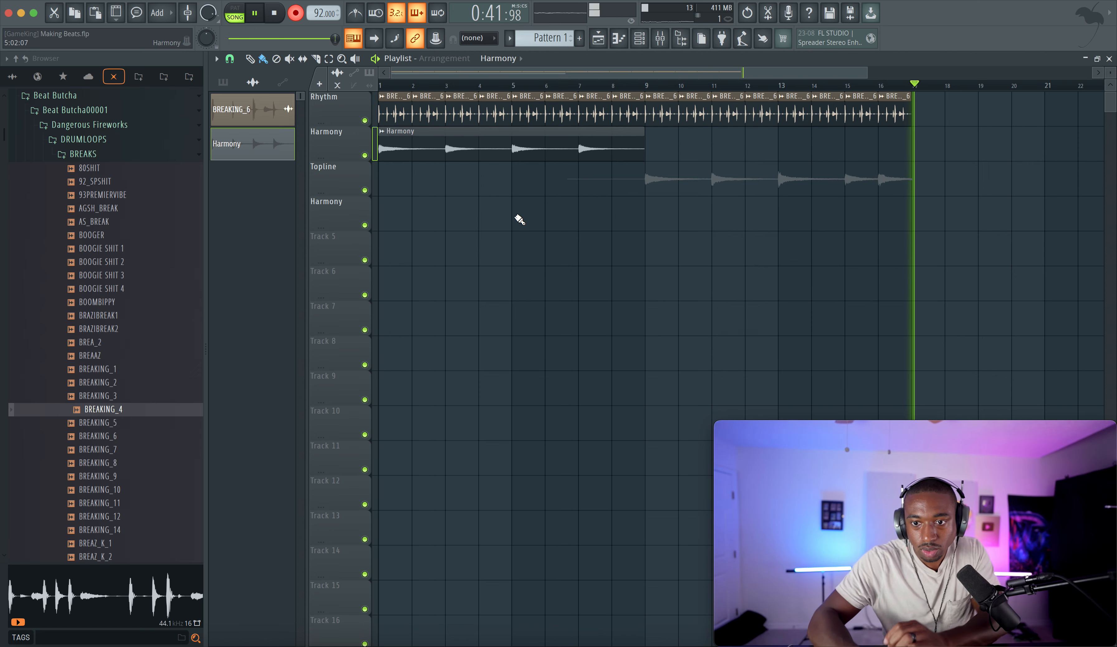
pyautogui.press('space')
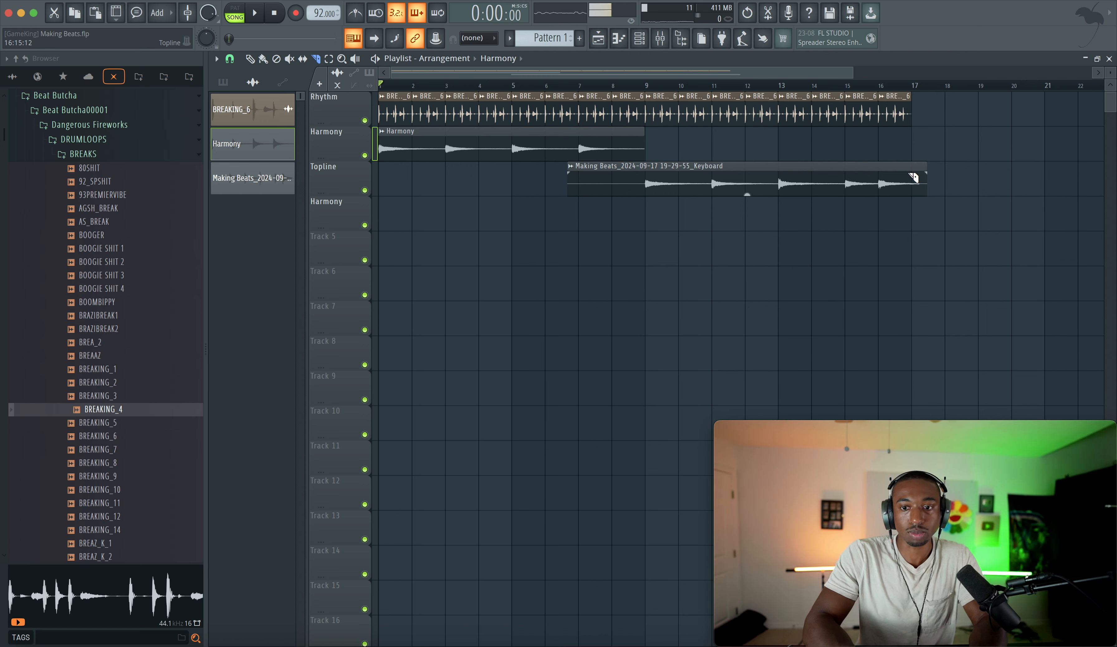
# - Trim the new keyboard recording to bars 9 through 16 and move it up beside the Harmony clip on the second track
pyautogui.rightClick(621, 188)
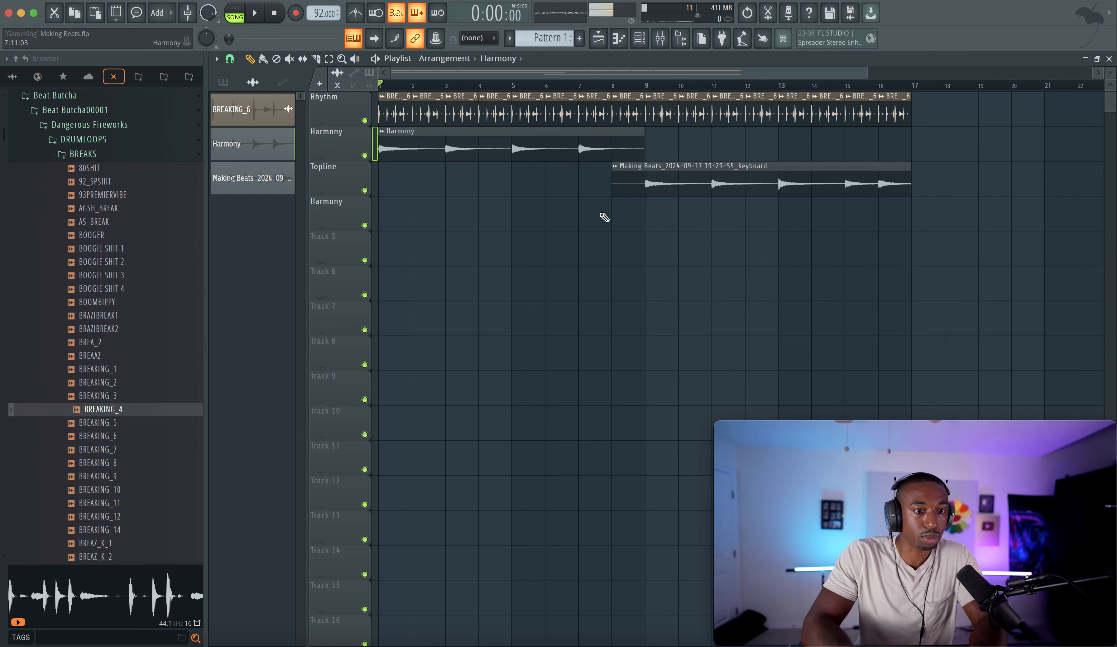
pyautogui.moveTo(615, 189); pyautogui.dragTo(644, 196)
pyautogui.click(670, 186)
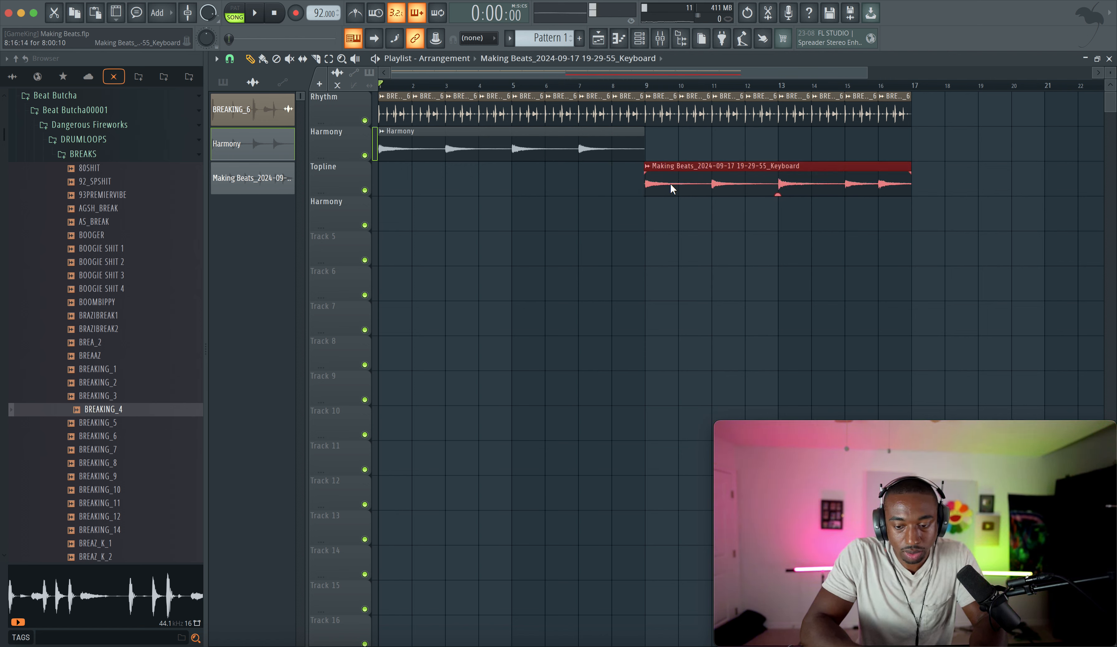
pyautogui.hotkey('shift', 'Up')
pyautogui.press('space')
pyautogui.press('space')
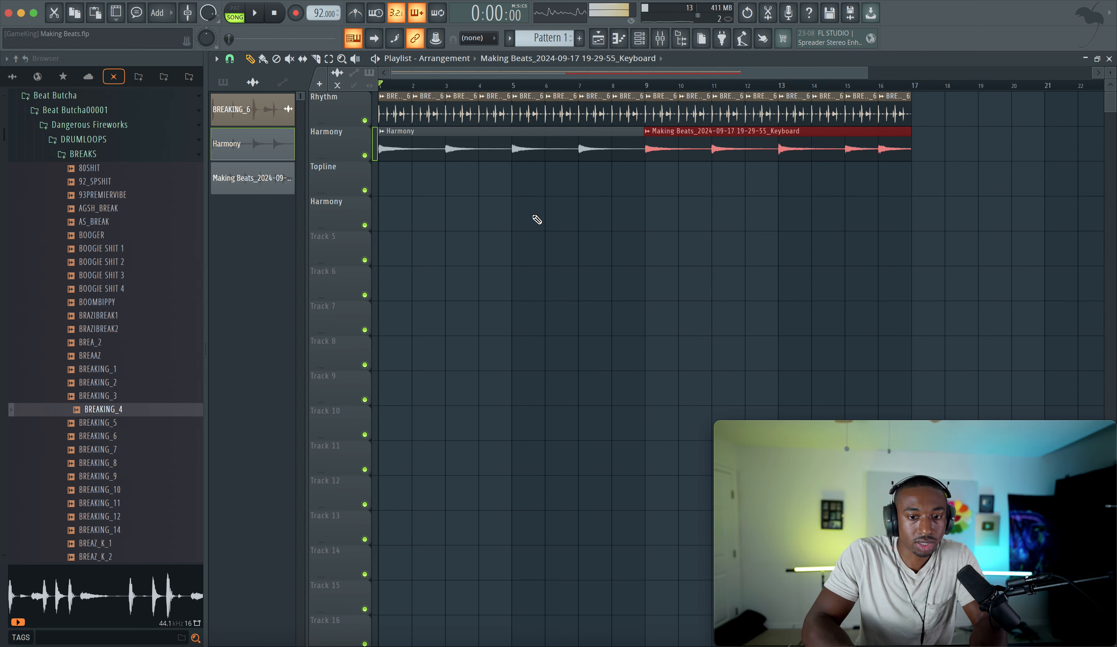
pyautogui.click(537, 219)
# - Record a keyboard melody from the Keyboard mixer input onto the Topline track over bars 1 and 2
pyautogui.press('space')
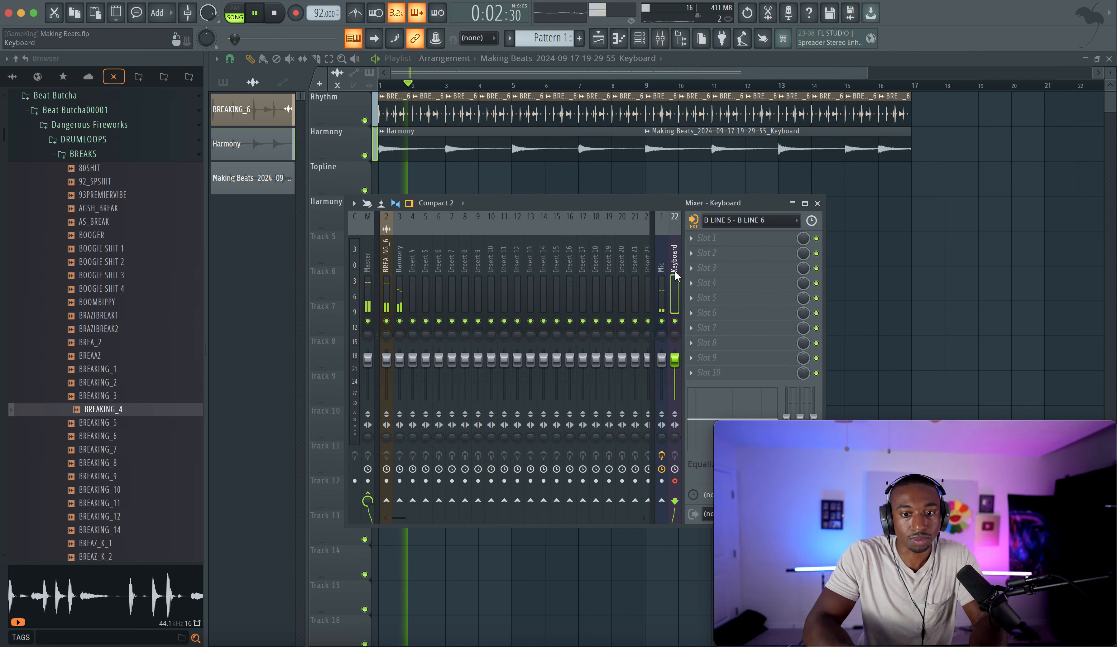
pyautogui.press('space')
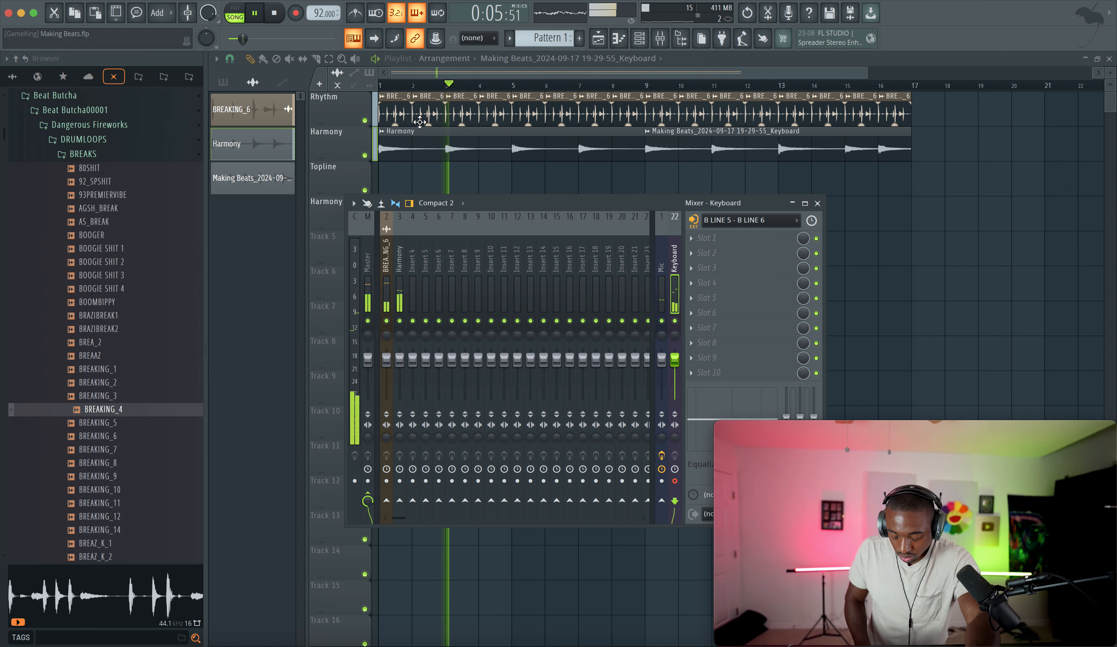
pyautogui.press('space')
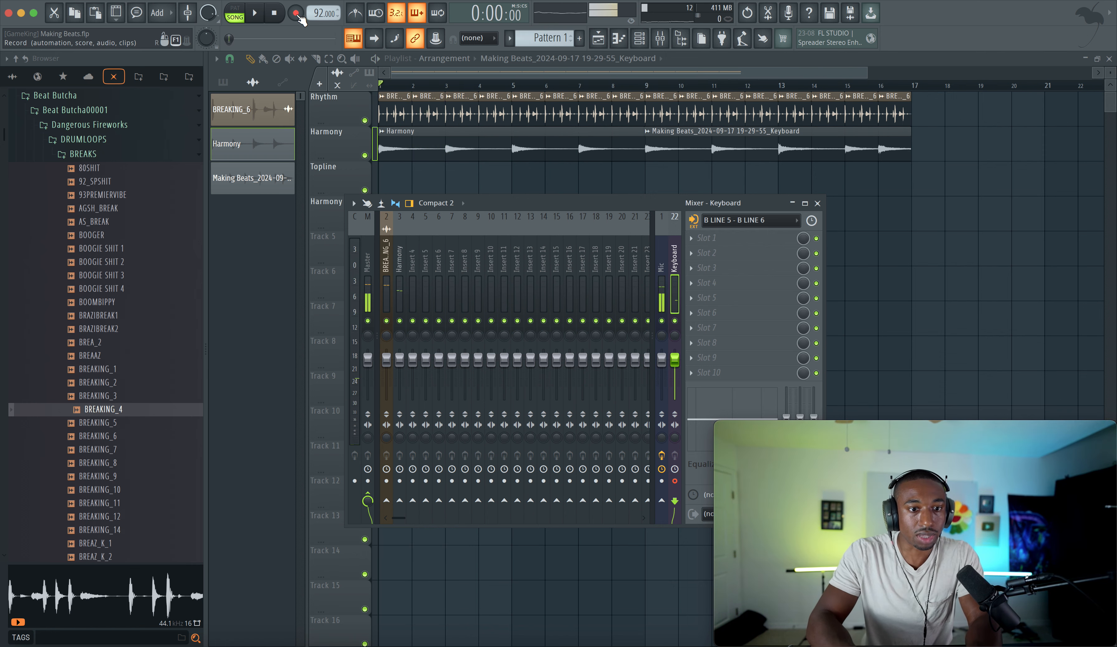
pyautogui.press('F9')
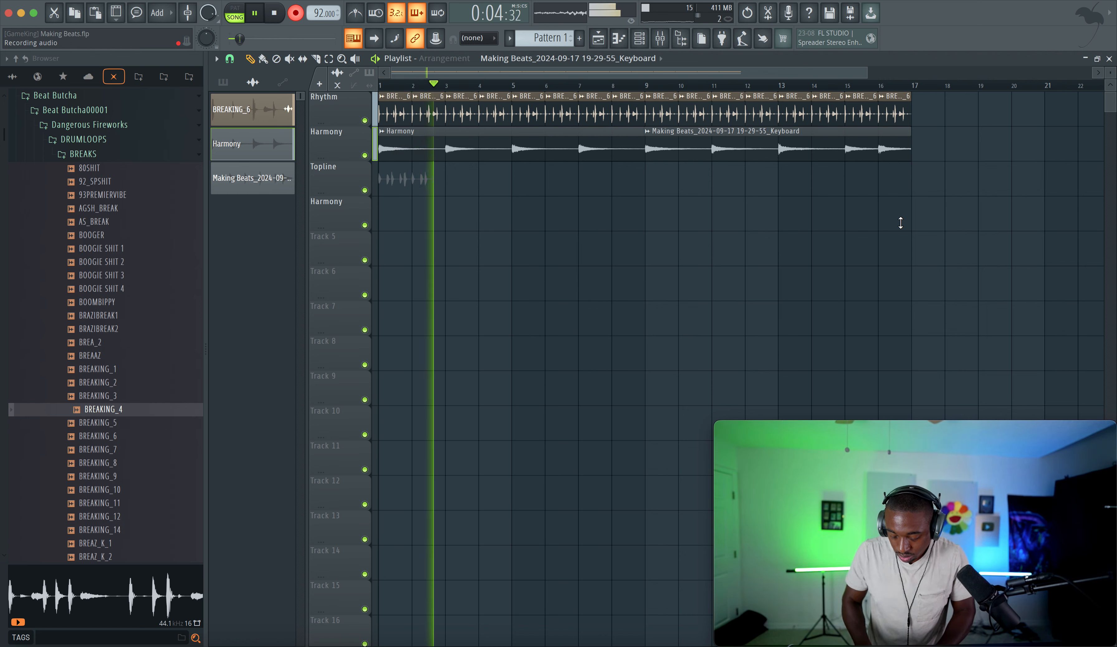
pyautogui.press('space')
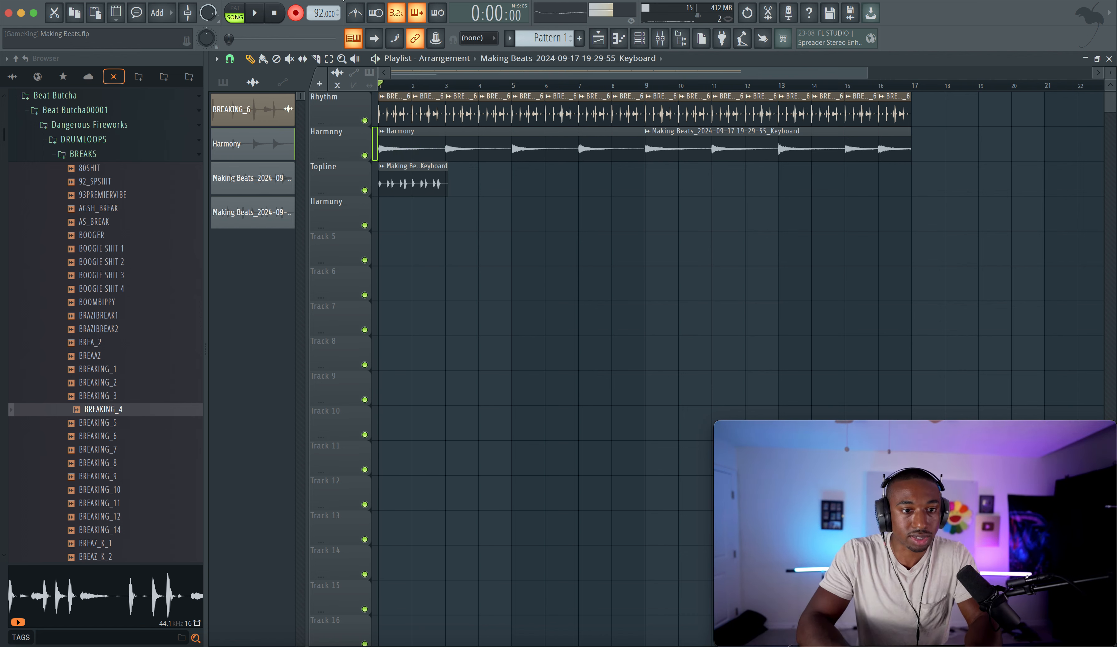
# - Record a second melody phrase over bars 3 and 4, starting the recording from bar 2
pyautogui.press('space')
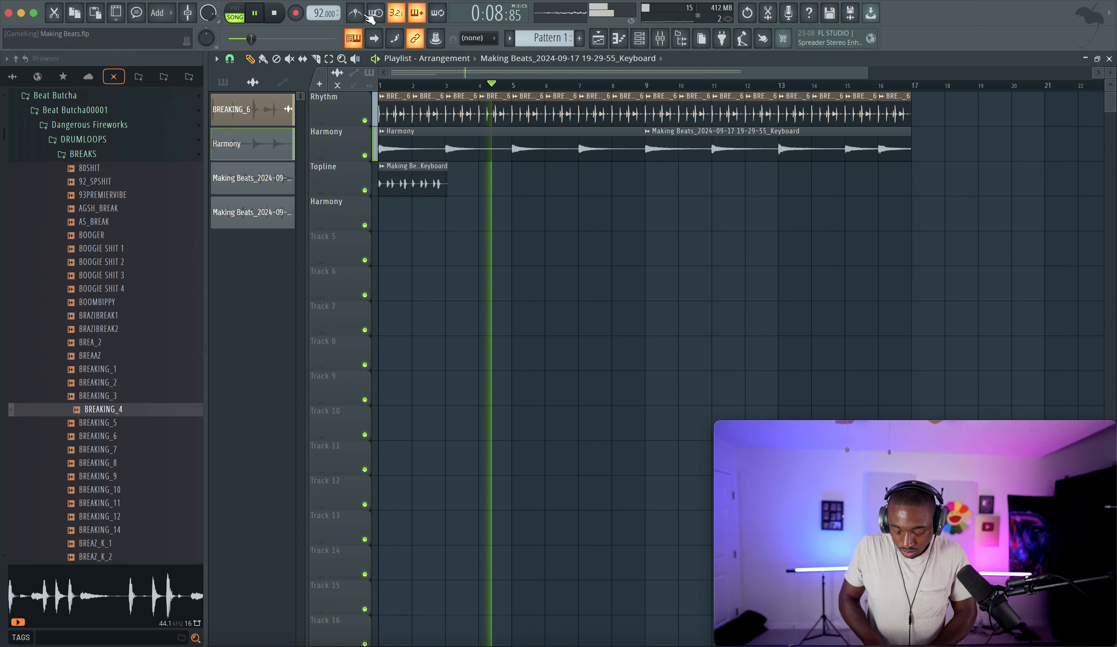
pyautogui.press('space')
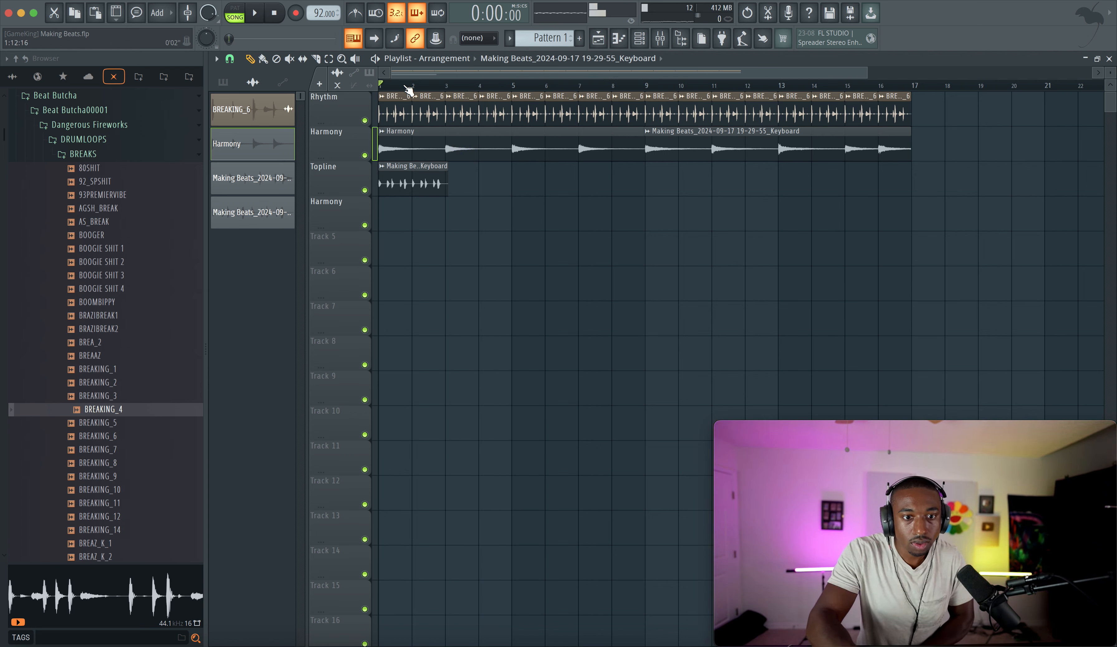
pyautogui.press('space')
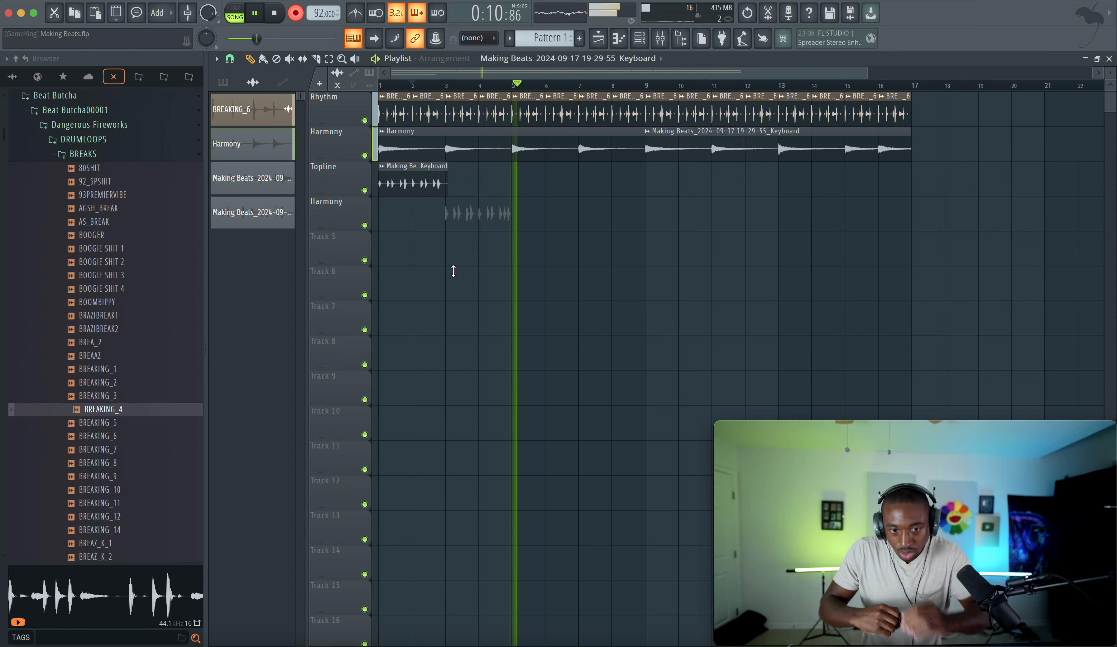
pyautogui.press('space')
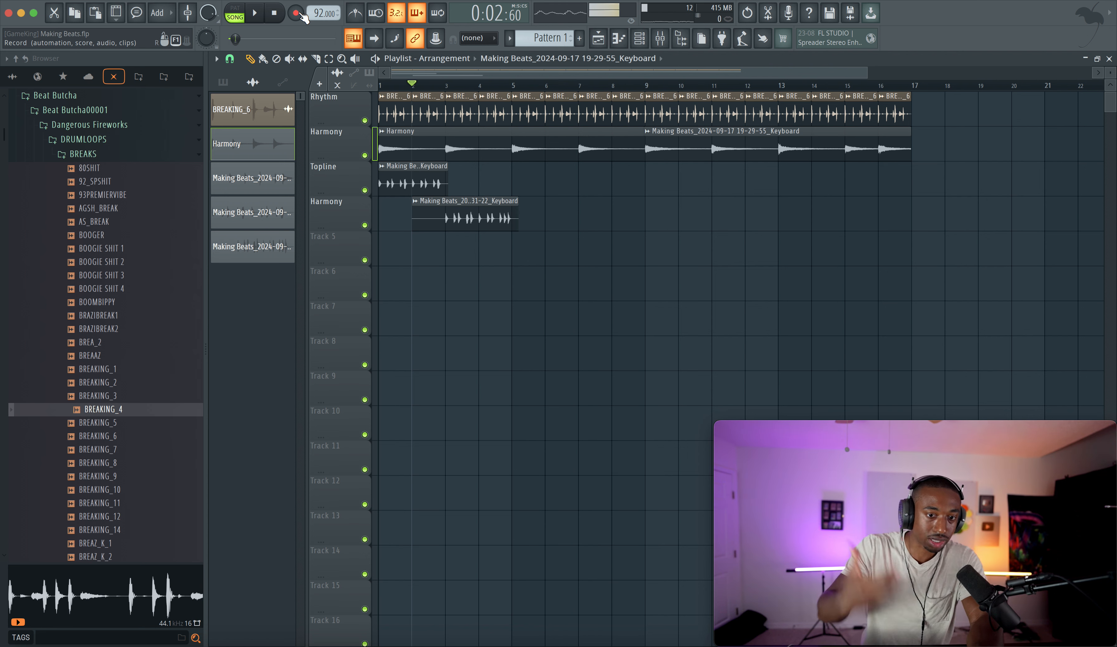
# - Trim both melody recordings to meet at bar 3 and move the second one up onto the Topline track
pyautogui.moveTo(415, 221); pyautogui.dragTo(441, 189)
pyautogui.press('space')
pyautogui.keyDown('super'); pyautogui.click(467, 215); pyautogui.keyUp('super')
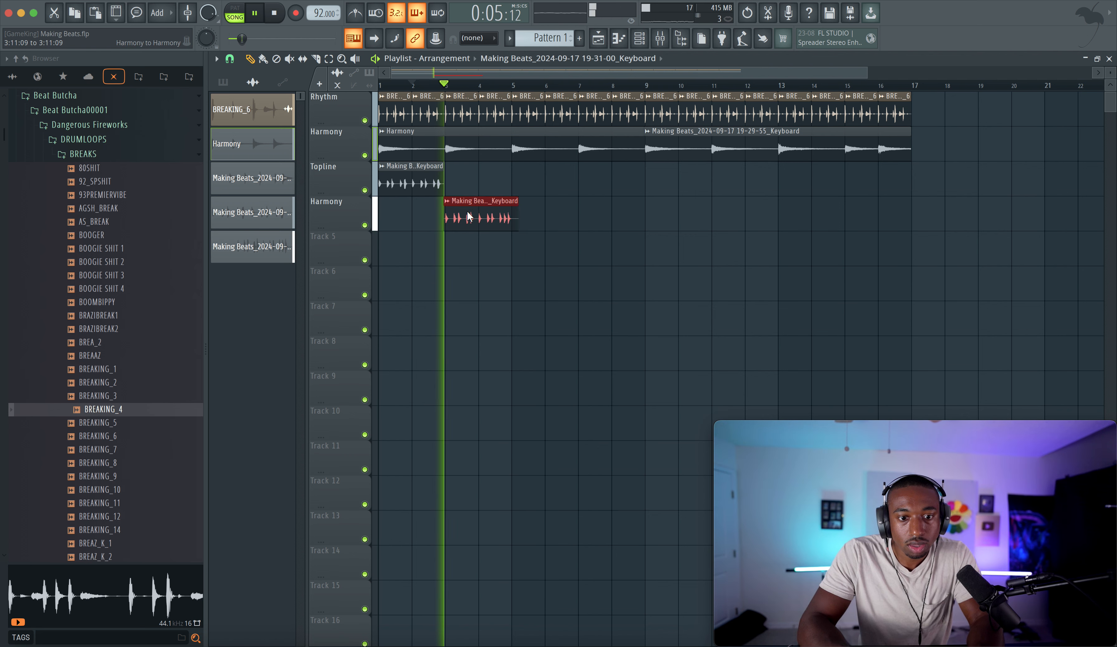
pyautogui.press('space')
pyautogui.press('space')
pyautogui.hotkey('shift', 'Up')
pyautogui.keyDown('super'); pyautogui.click(471, 216); pyautogui.keyUp('super')
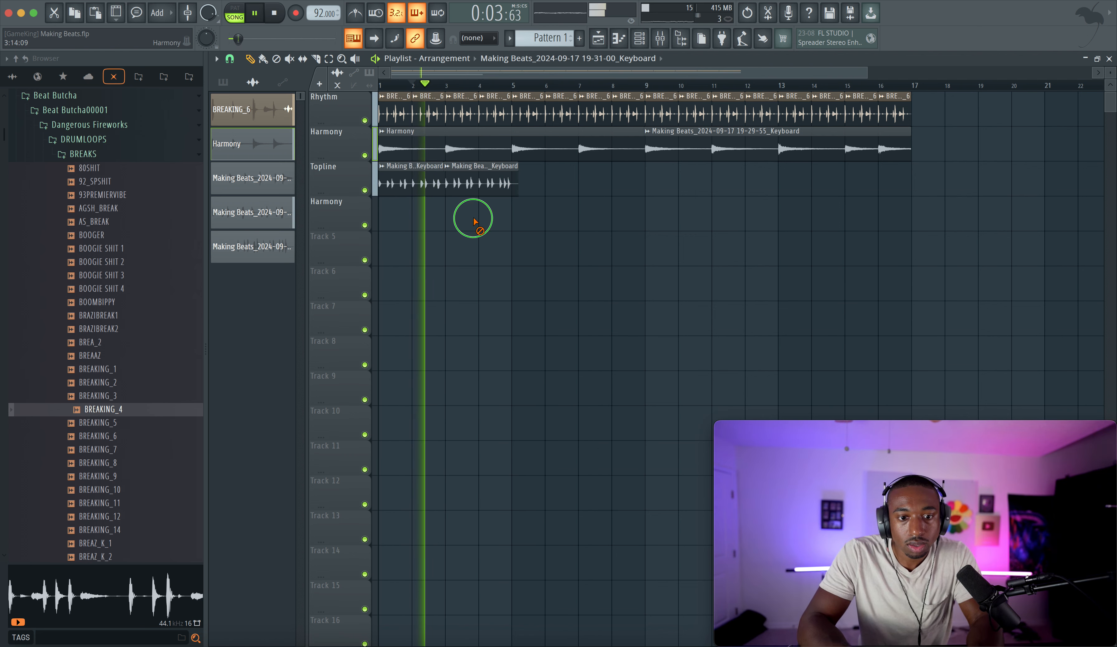
# - Rename both melody clips on the Topline track as Topline
pyautogui.click(383, 167)
pyautogui.click(407, 217)
pyautogui.write('Topline')
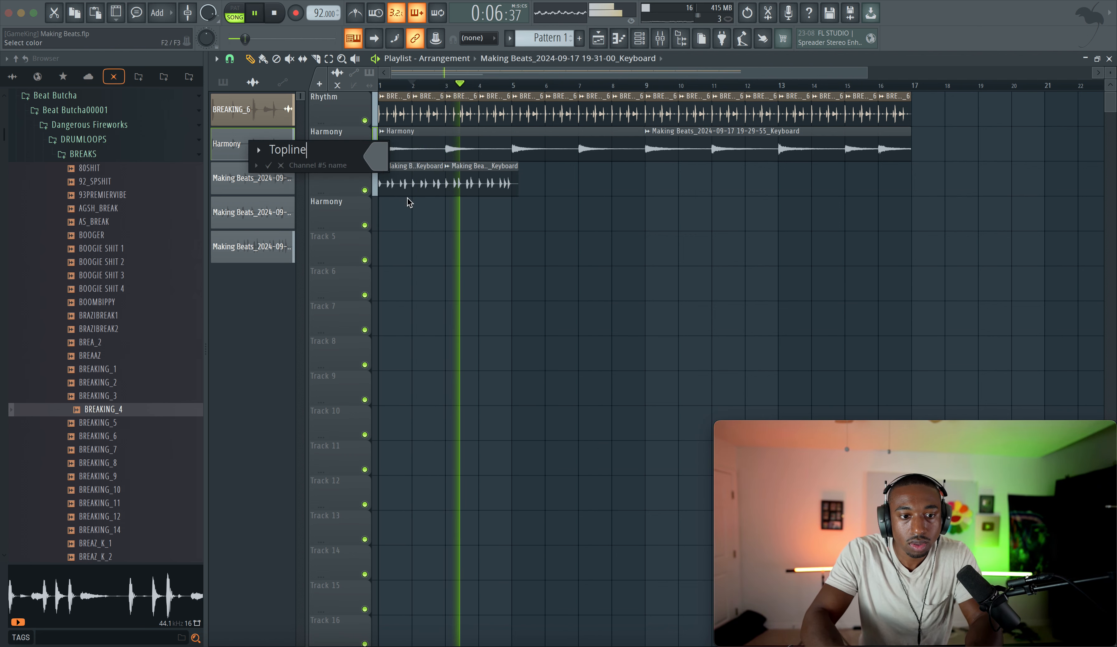
pyautogui.press('Return')
pyautogui.click(447, 166)
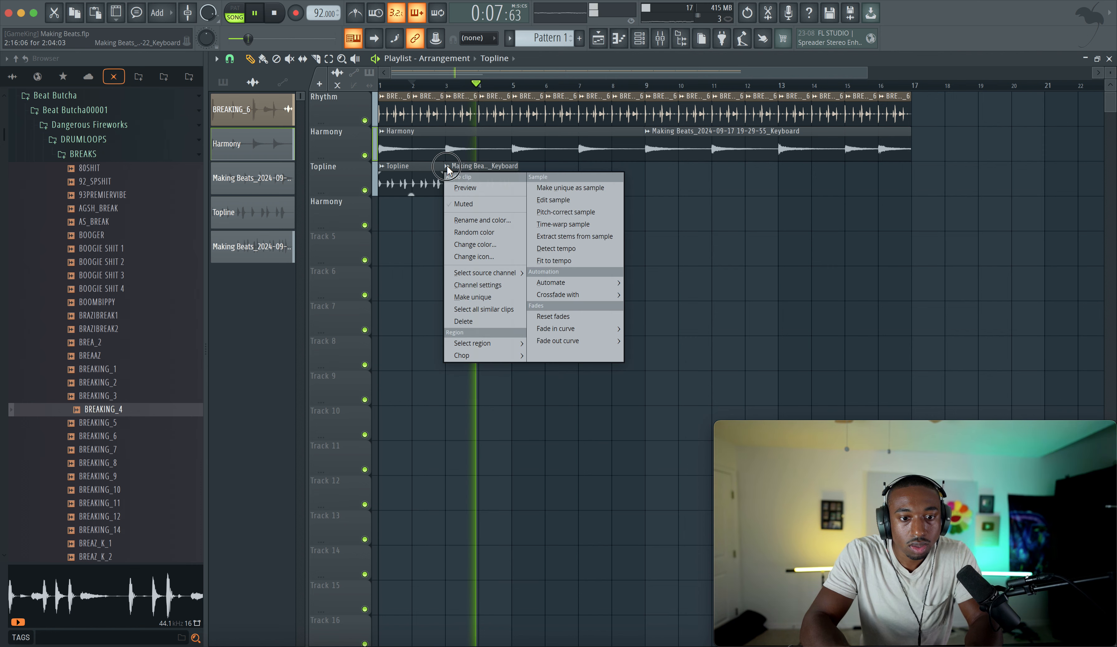
pyautogui.press('F2')
pyautogui.write('Topline')
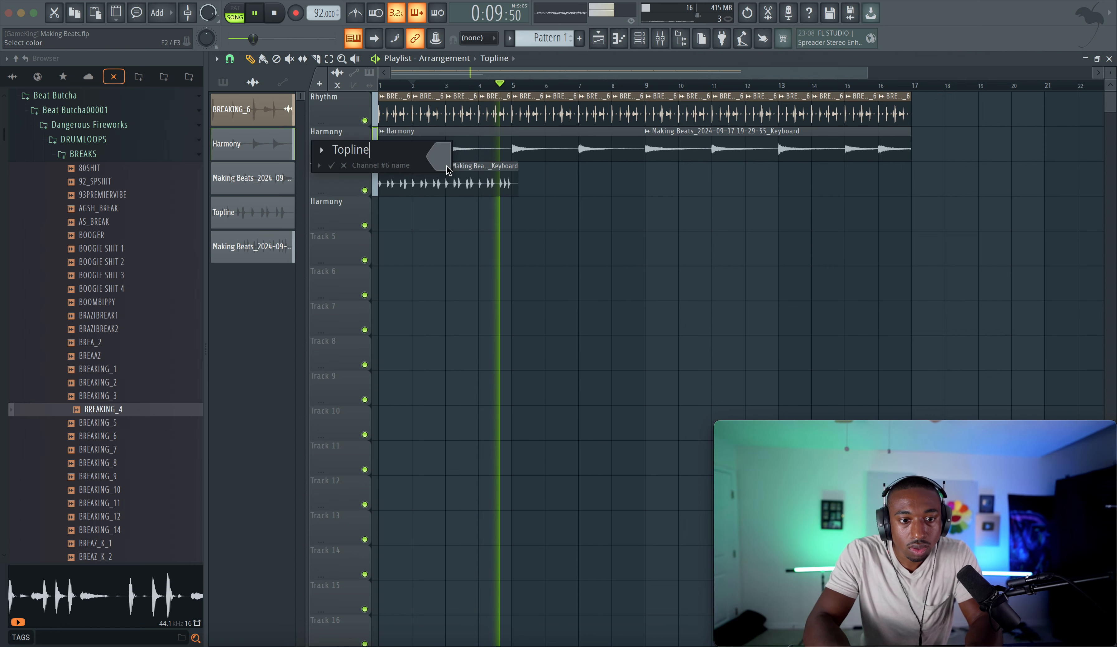
pyautogui.press('Return')
# - Stop playback and route the first Topline clip to mixer track 4
pyautogui.press('space')
pyautogui.doubleClick(416, 176)
pyautogui.press('F9')
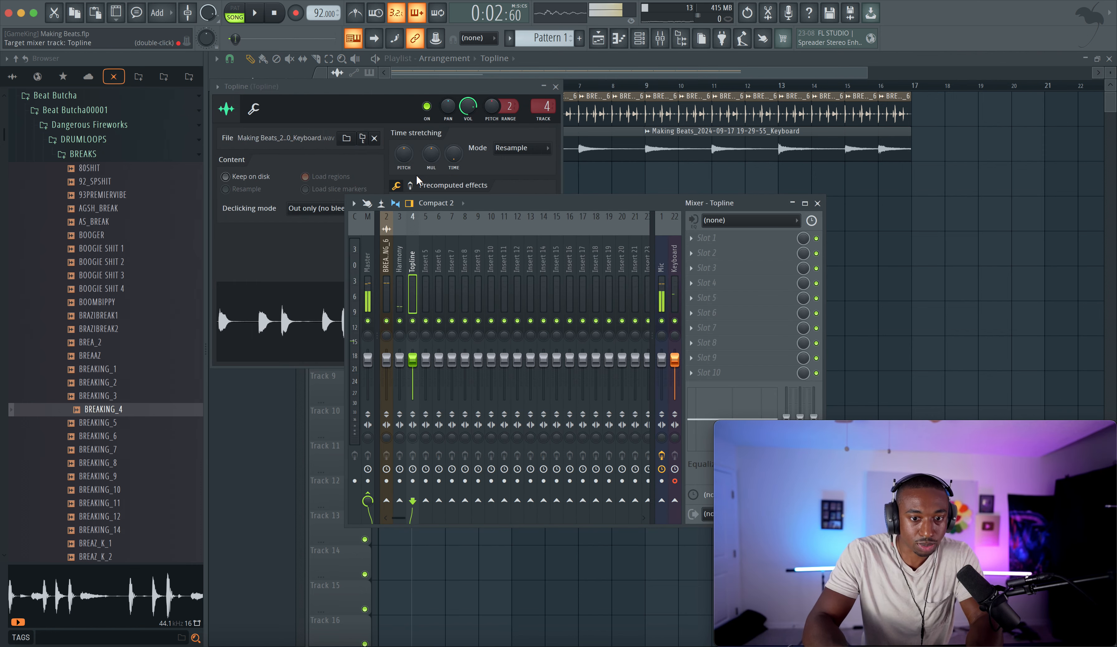
pyautogui.rightClick(582, 177)
# - Route the second Topline clip to mixer track 5 and close its channel settings
pyautogui.doubleClick(488, 178)
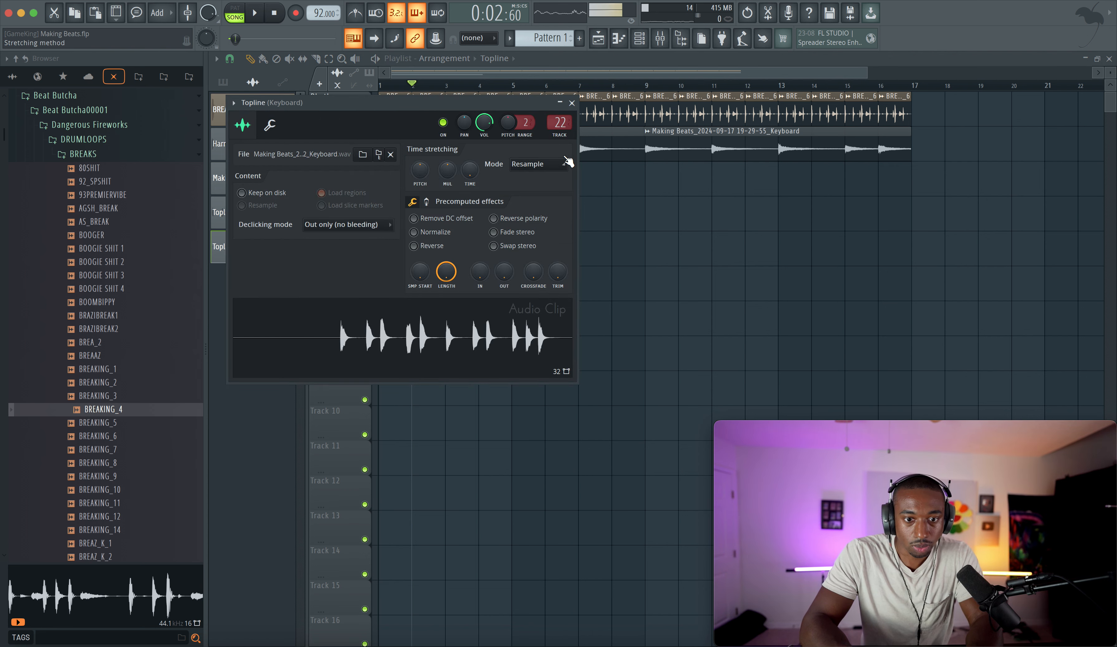
pyautogui.press('F9')
pyautogui.click(561, 123)
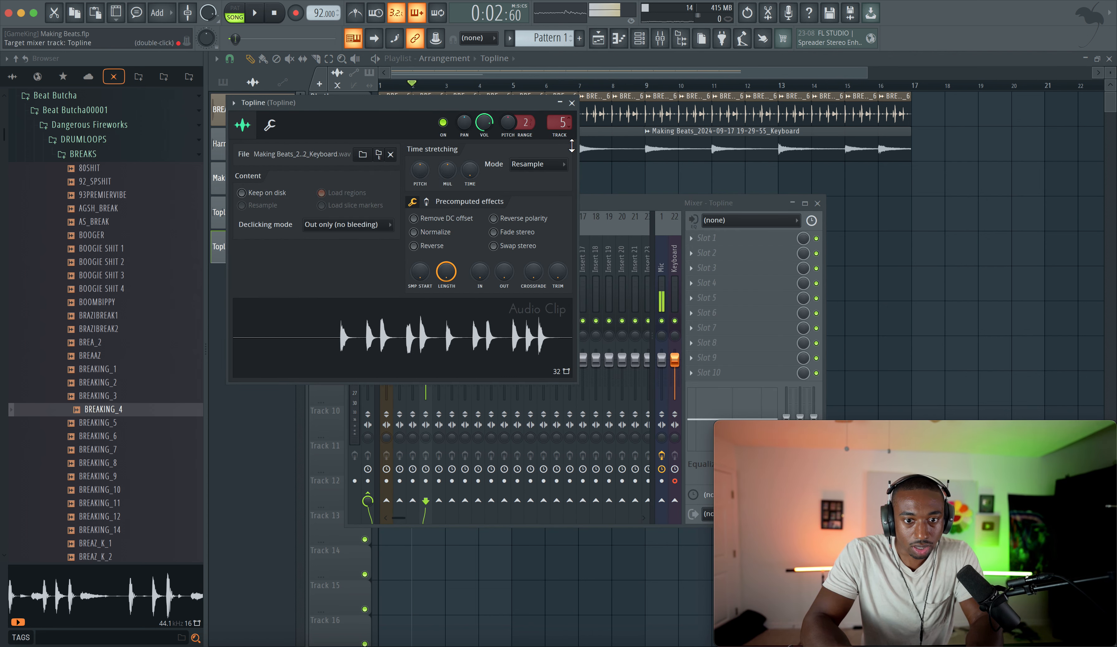
pyautogui.rightClick(598, 183)
pyautogui.doubleClick(500, 174)
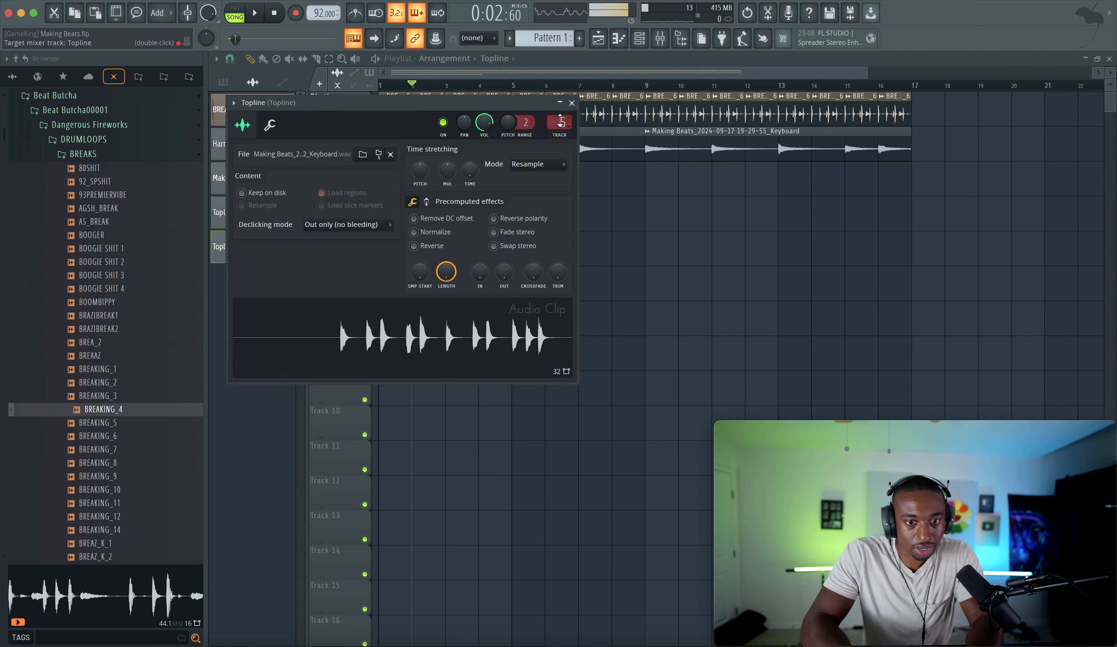
pyautogui.rightClick(610, 216)
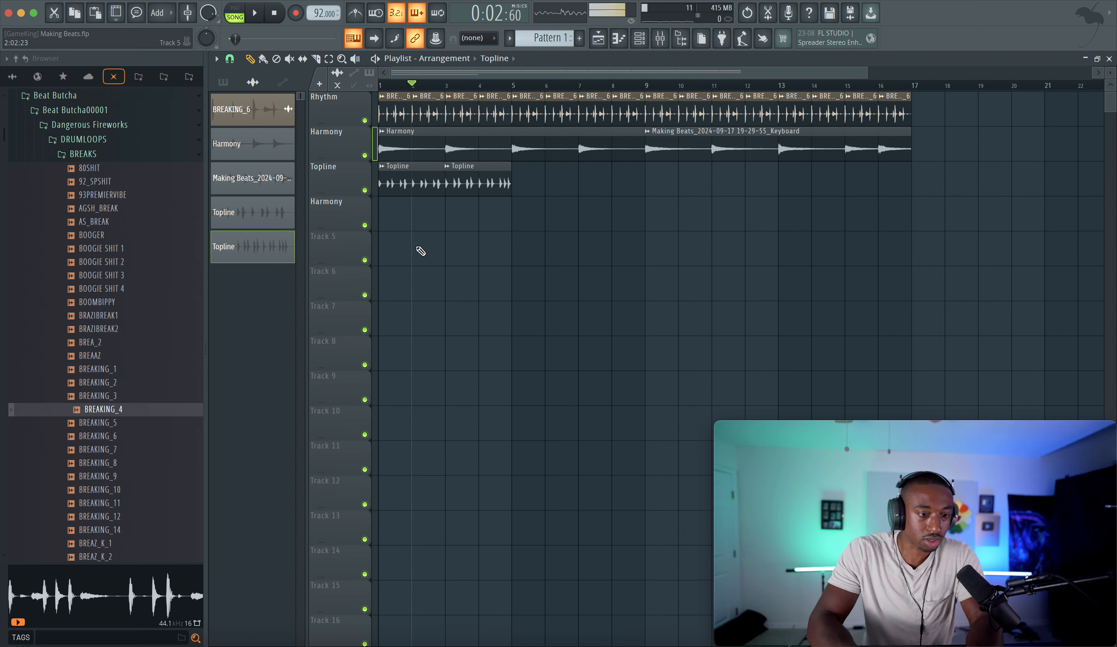
# - Duplicate both Topline clips so they repeat up to bar 9, clear the selection and save the project
pyautogui.press('space')
pyautogui.moveTo(540, 204); pyautogui.dragTo(414, 176)
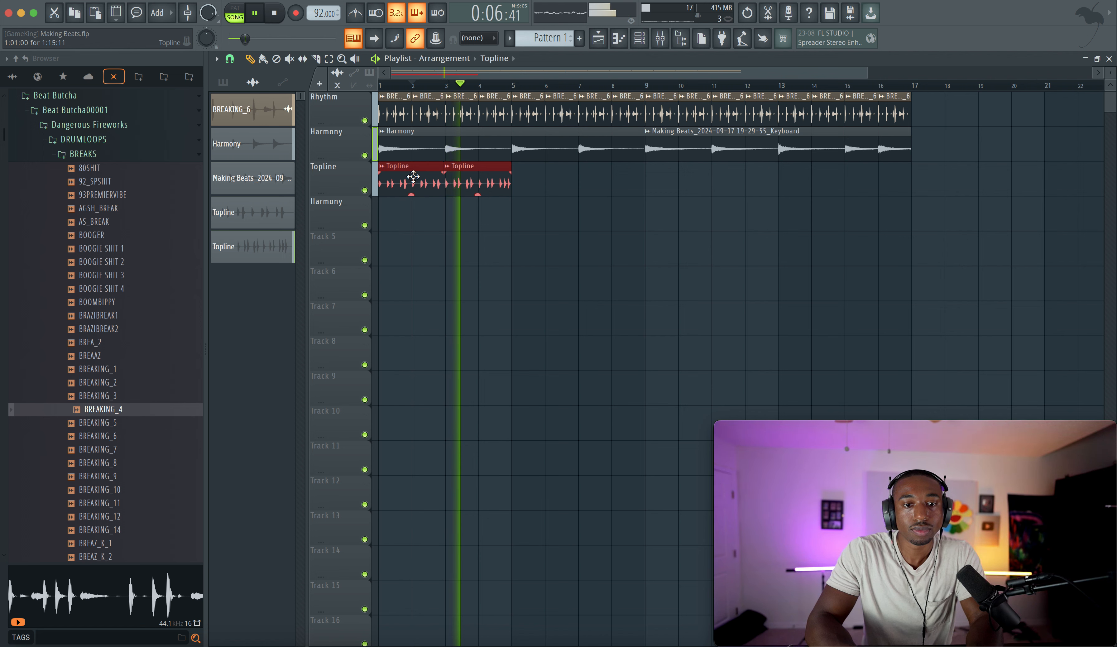
pyautogui.hotkey('ctrl', 'b')
pyautogui.click(532, 218)
pyautogui.hotkey('ctrl', 's')
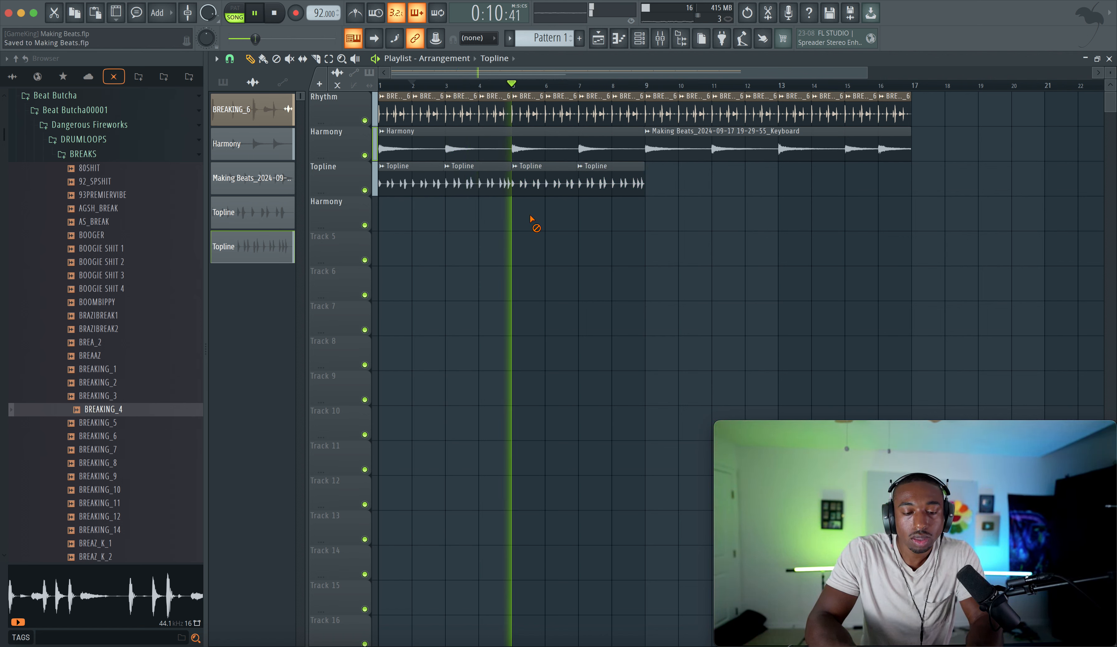
# - Rename the fourth playlist track as Contrast and stop playback
pyautogui.rightClick(338, 205)
pyautogui.click(340, 206)
pyautogui.write('Contrast')
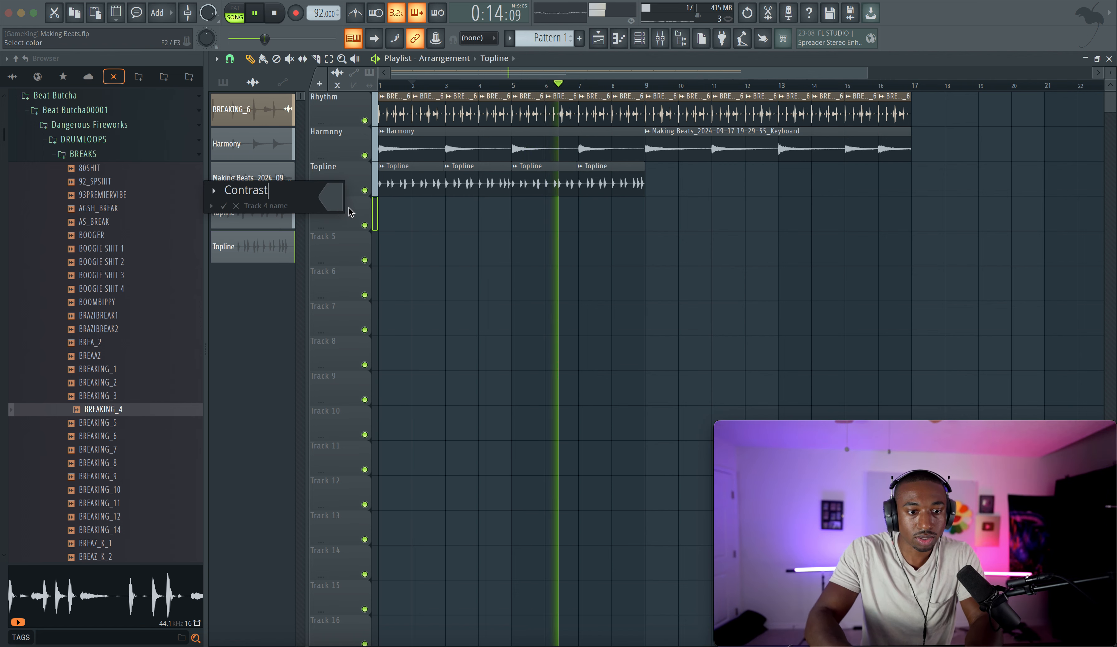
pyautogui.press('Return')
pyautogui.press('space')
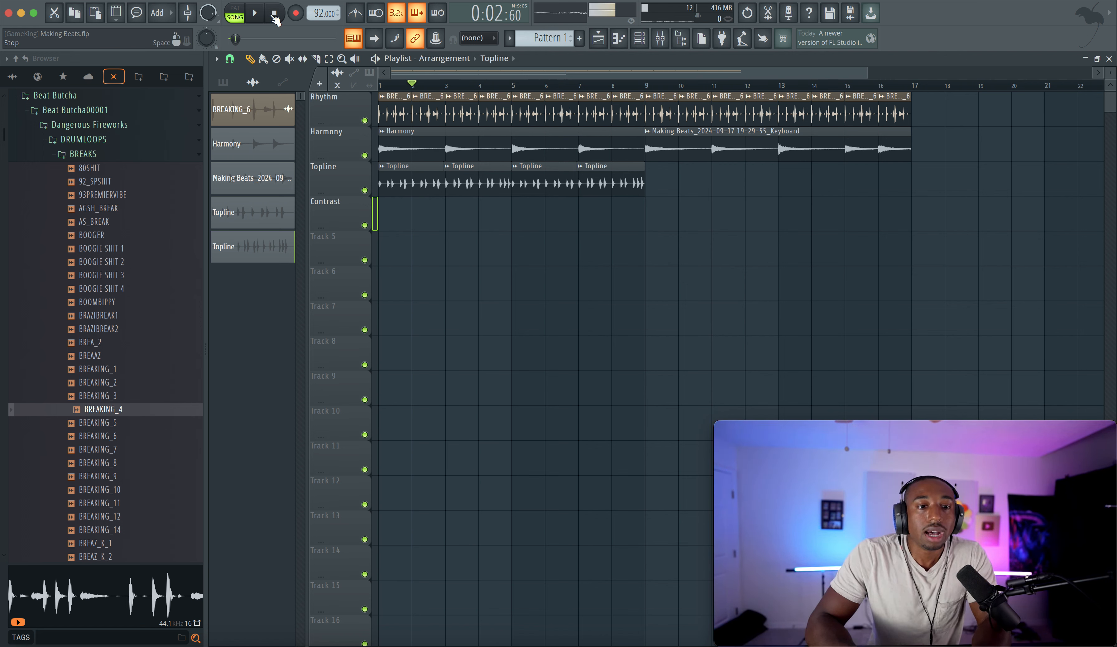
# - Try recording a keyboard part onto the Contrast track from bar 1, and remove the recorded clip
pyautogui.click(666, 41)
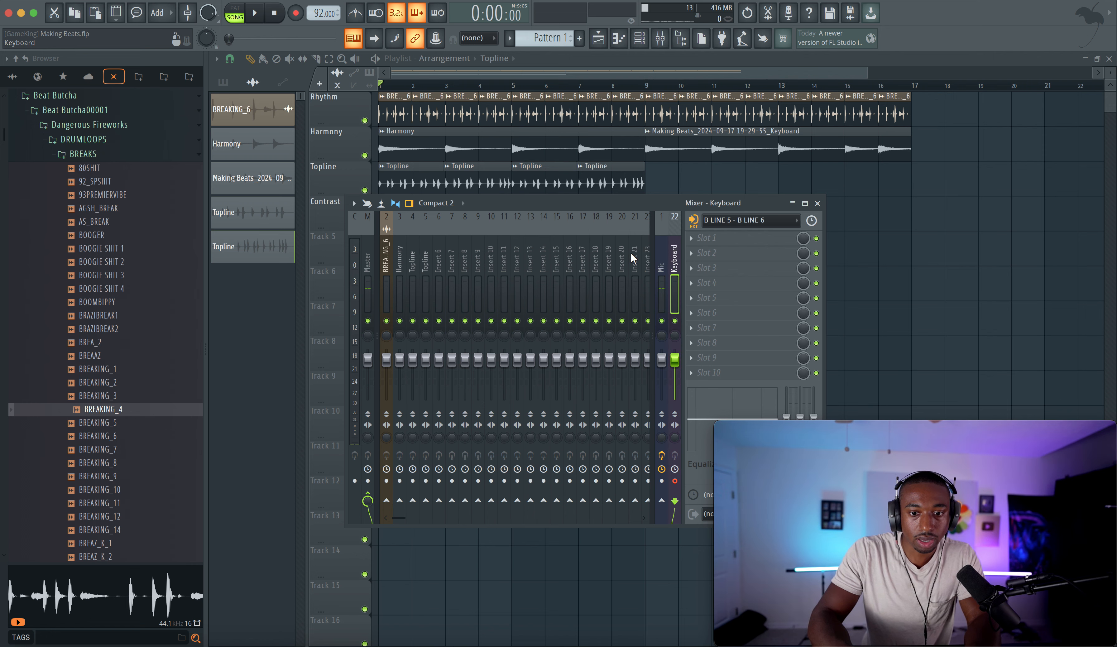
pyautogui.press('F9')
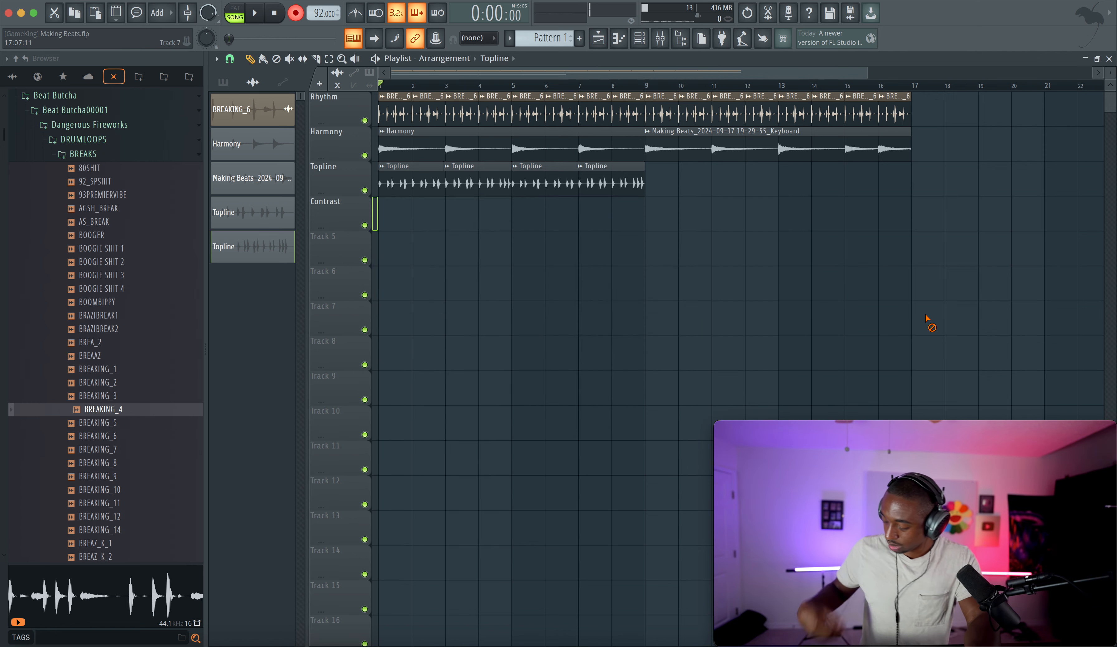
pyautogui.press('space')
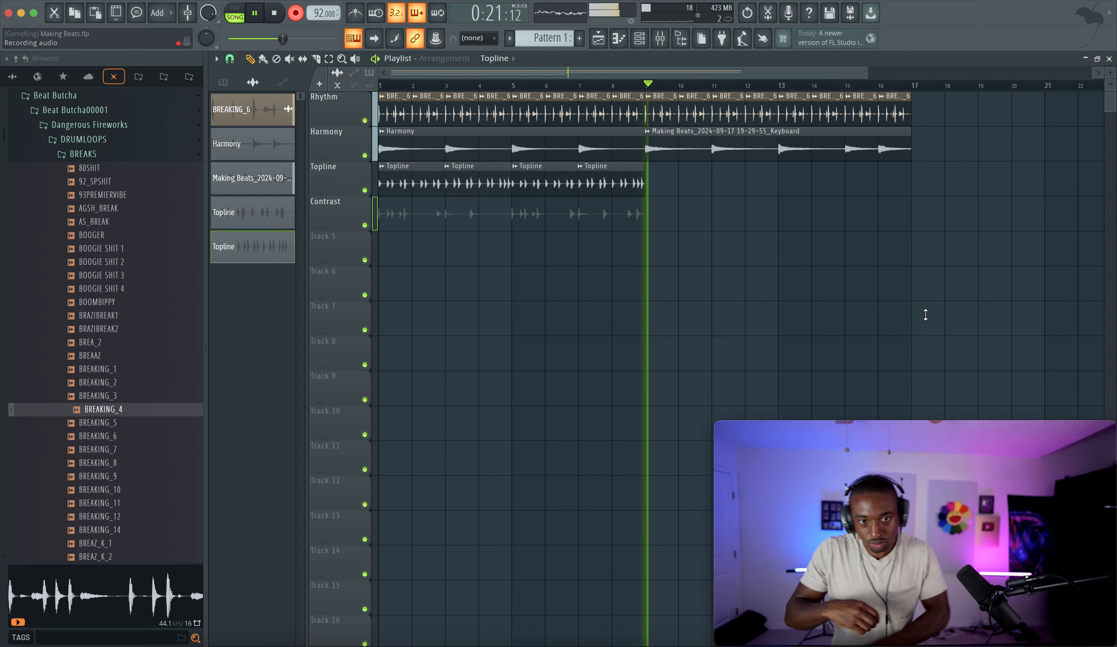
pyautogui.press('space')
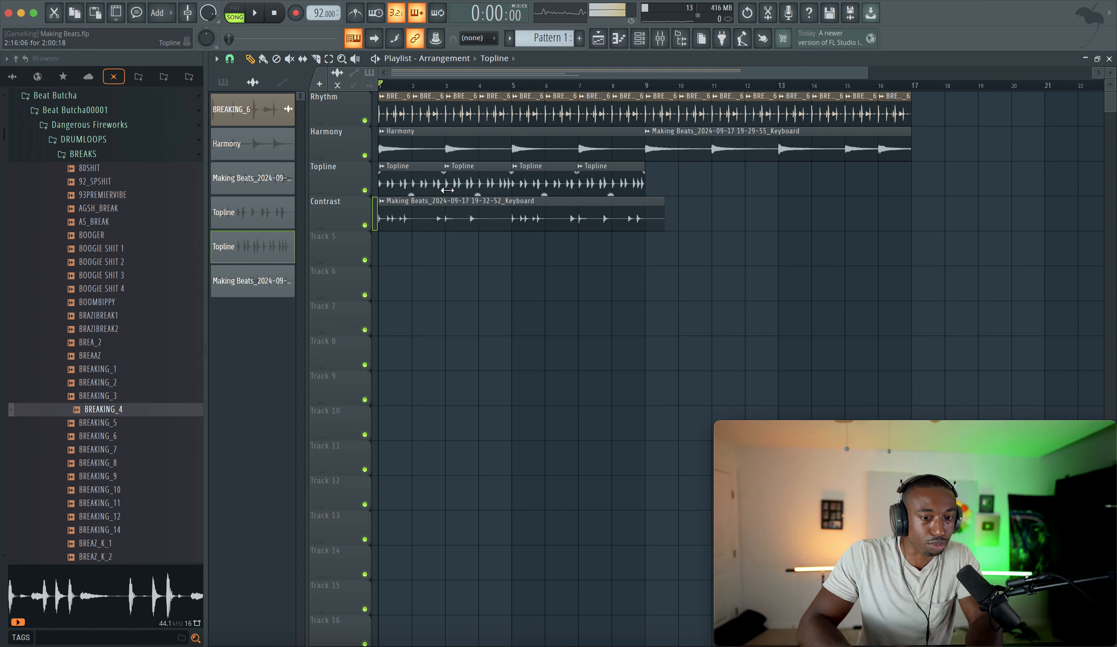
pyautogui.moveTo(417, 183); pyautogui.dragTo(586, 183)
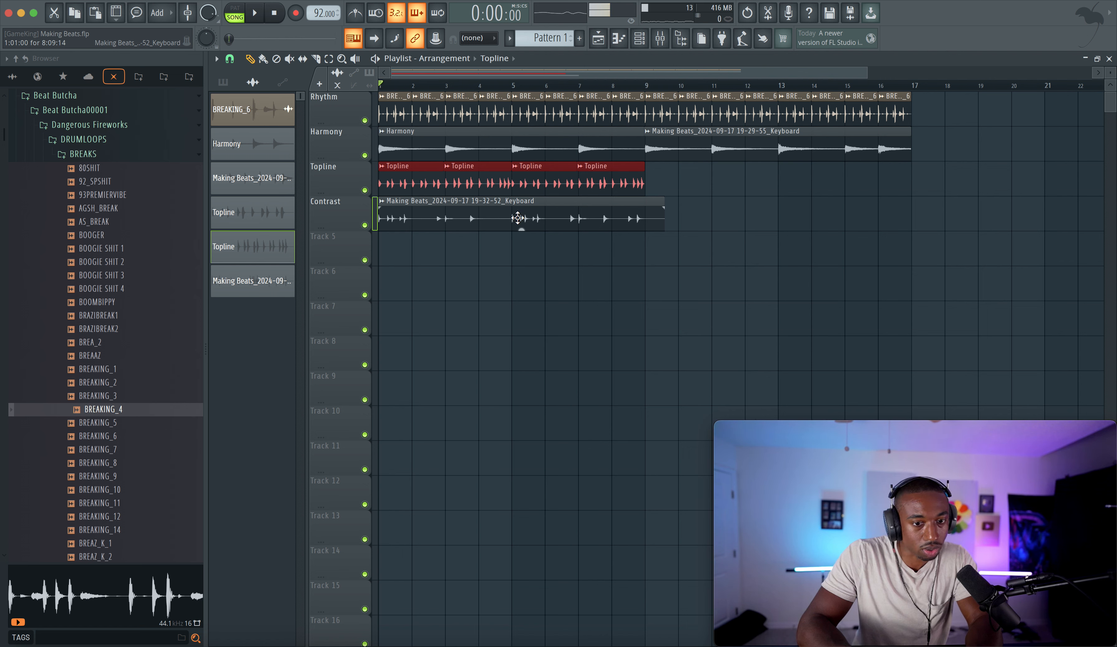
pyautogui.rightClick(480, 216)
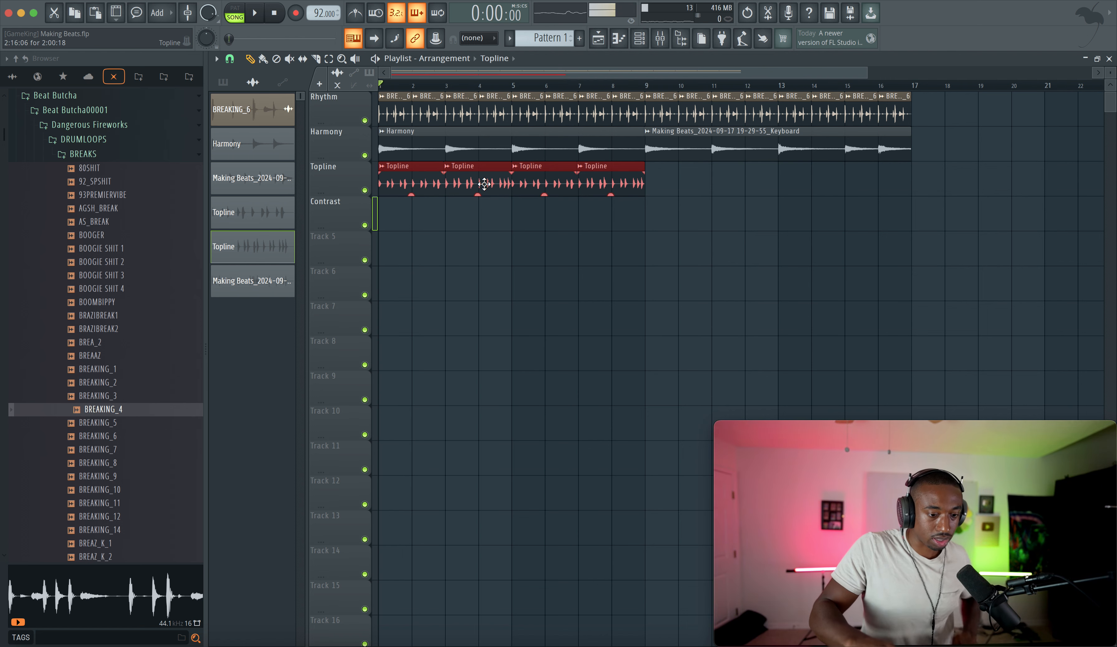
# - Play the arrangement back with the Contrast track empty, deselect the Topline clips and save the project
pyautogui.press('space')
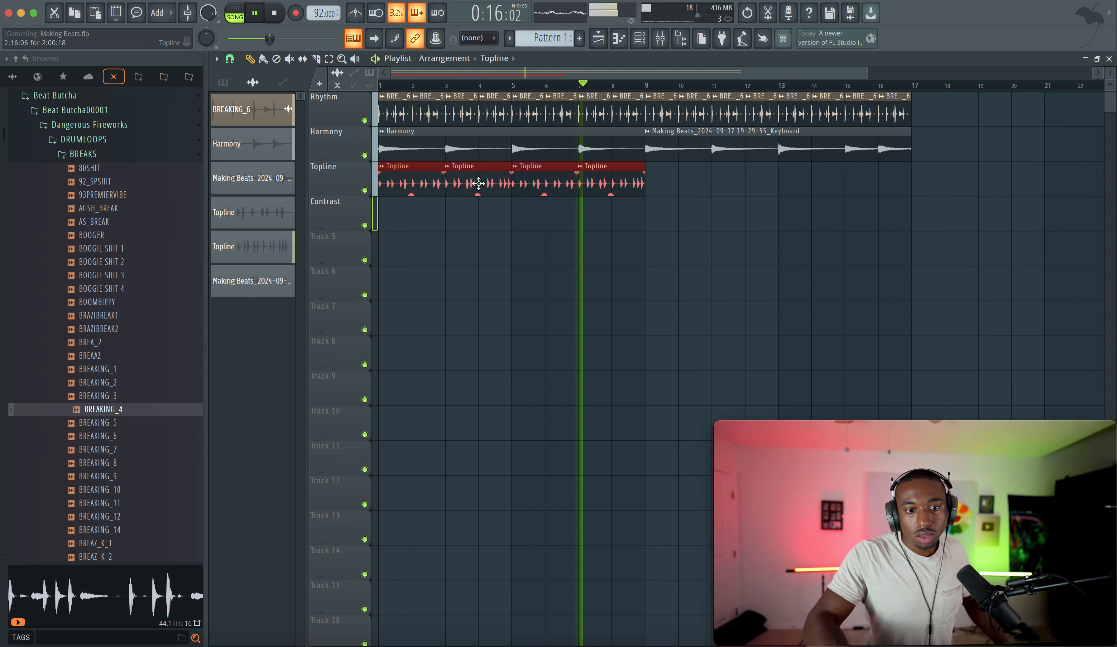
pyautogui.press('space')
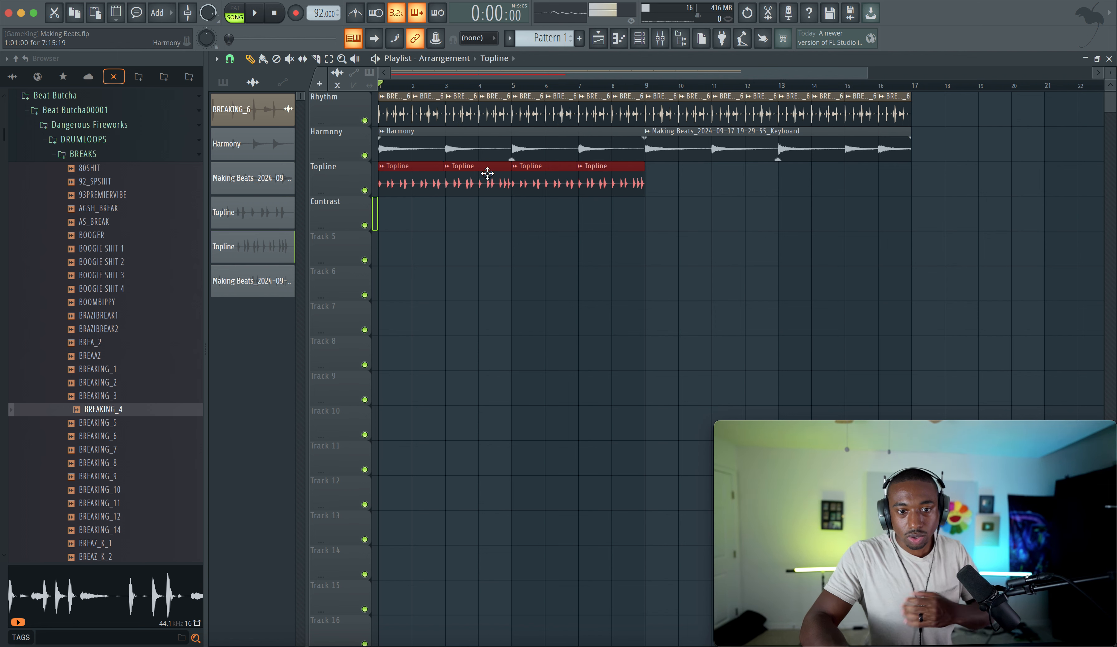
pyautogui.click(489, 214)
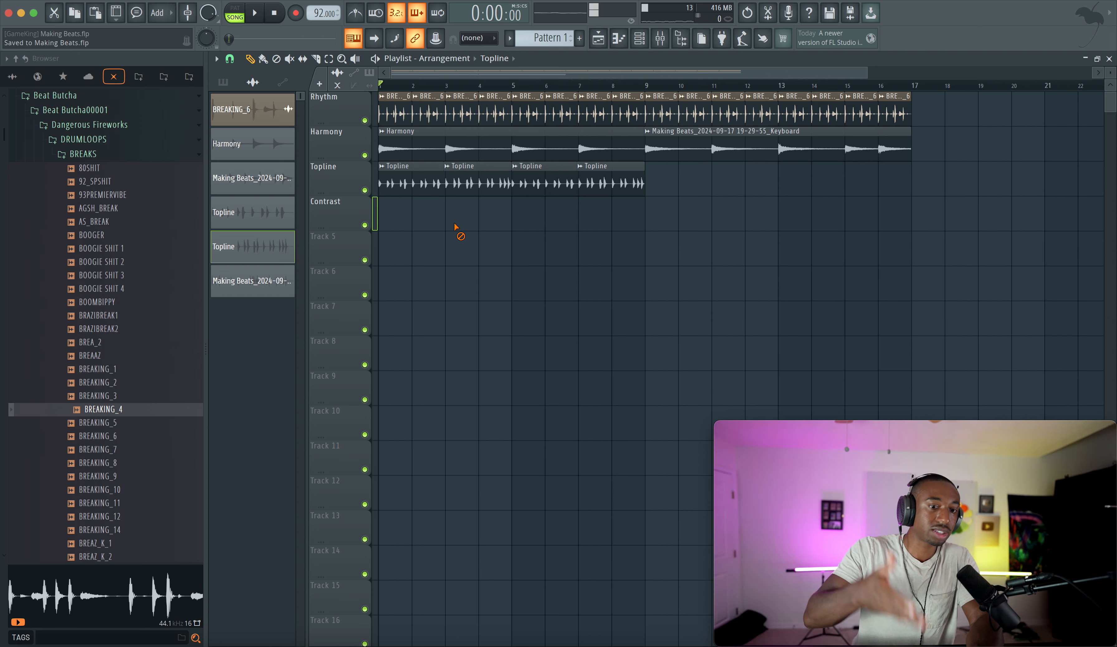
pyautogui.press('super+s')
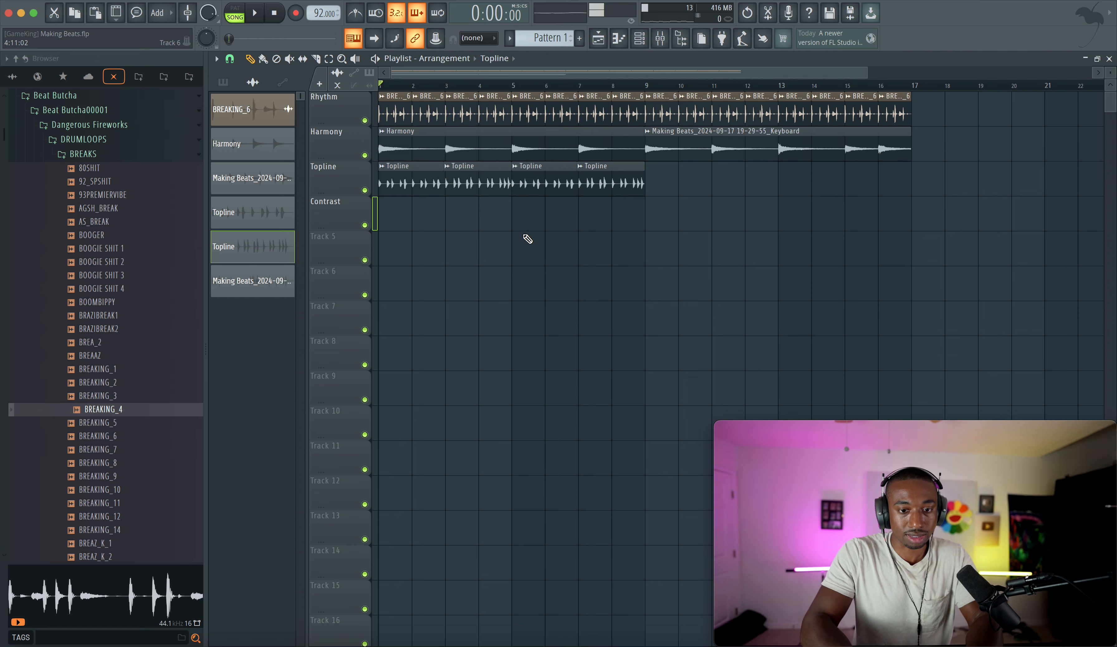
# - Play the arrangement from bar 9 to listen to the harmony section that has no topline
pyautogui.scroll(-3, 559, 152)
pyautogui.press('space')
pyautogui.click(579, 82)
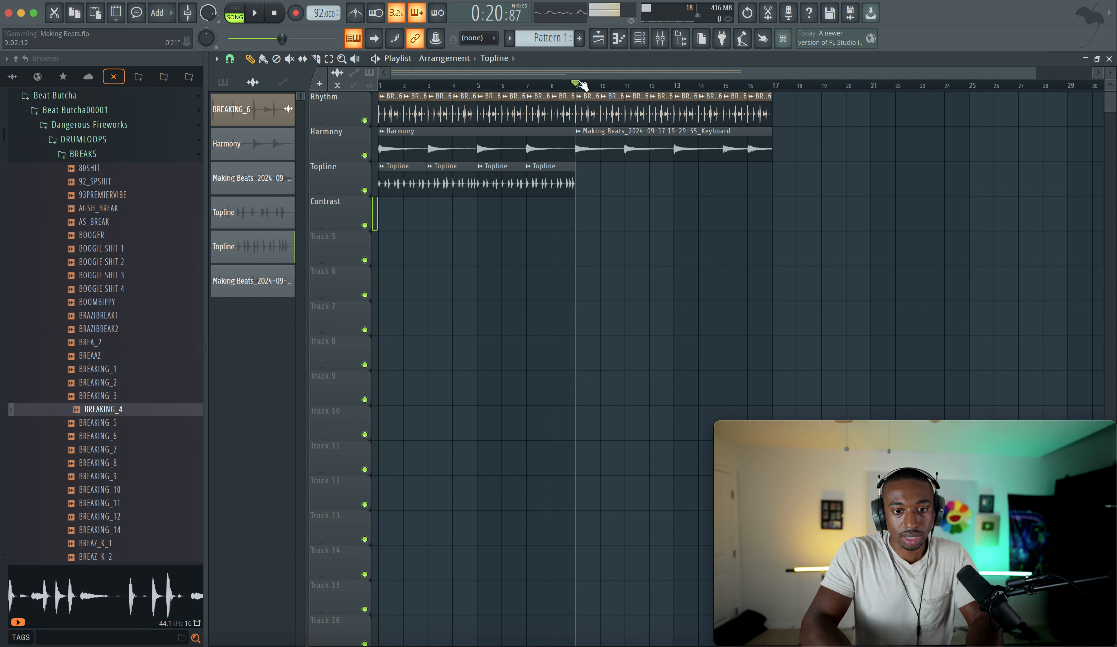
pyautogui.press('space')
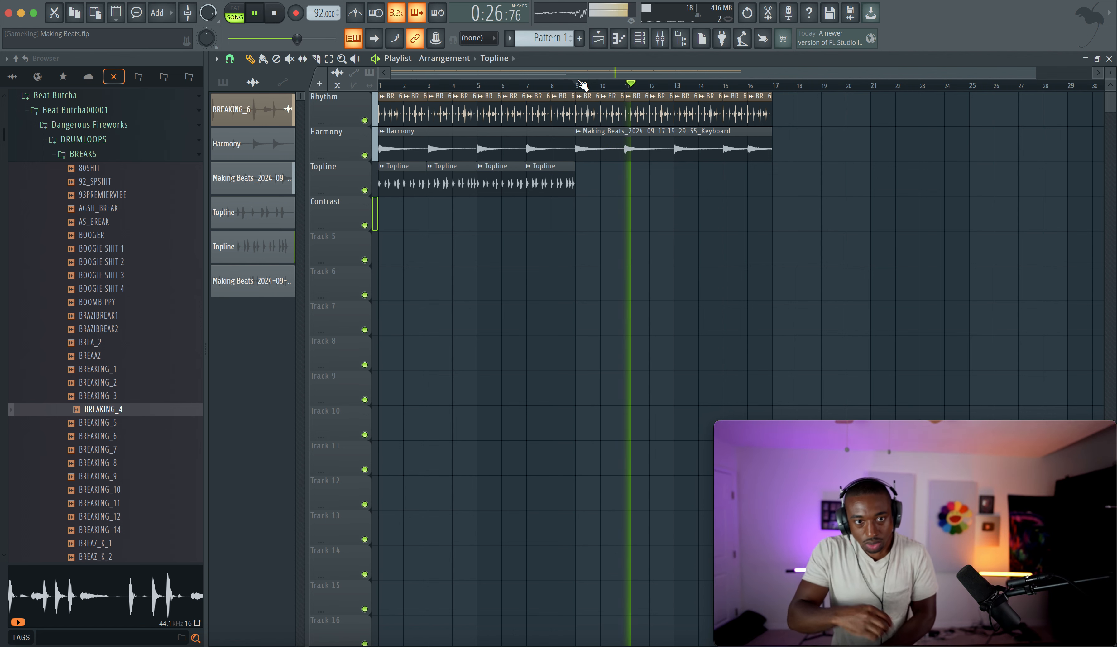
pyautogui.press('space')
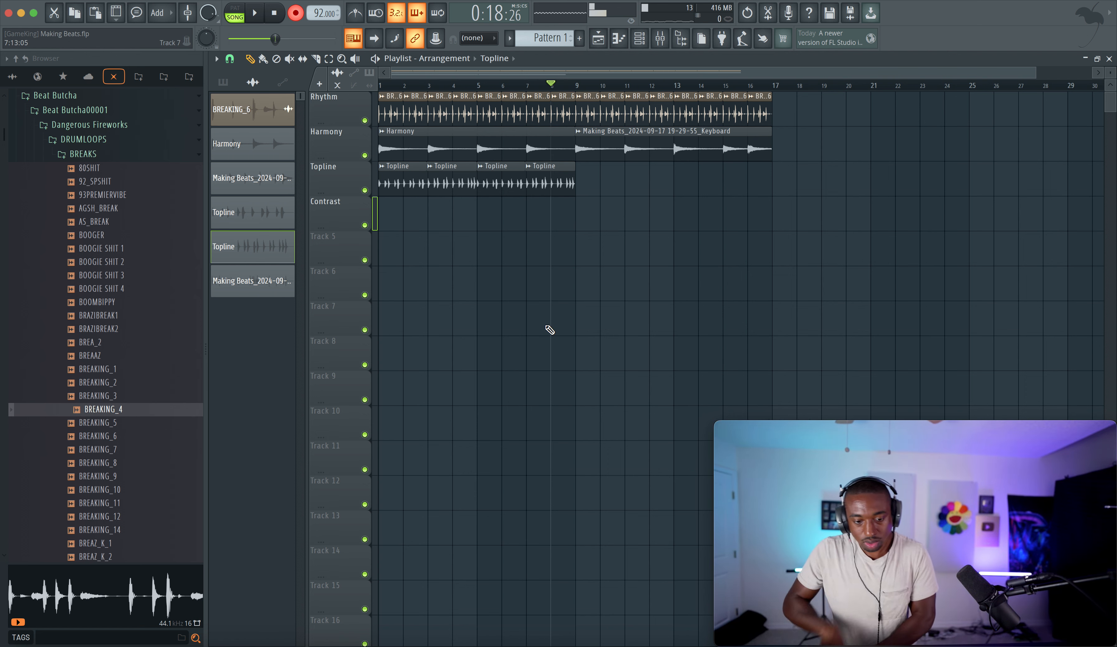
# - Record a keyboard part onto the Contrast track over bars 9 to 17 and trim its start to bar 9
pyautogui.press('space')
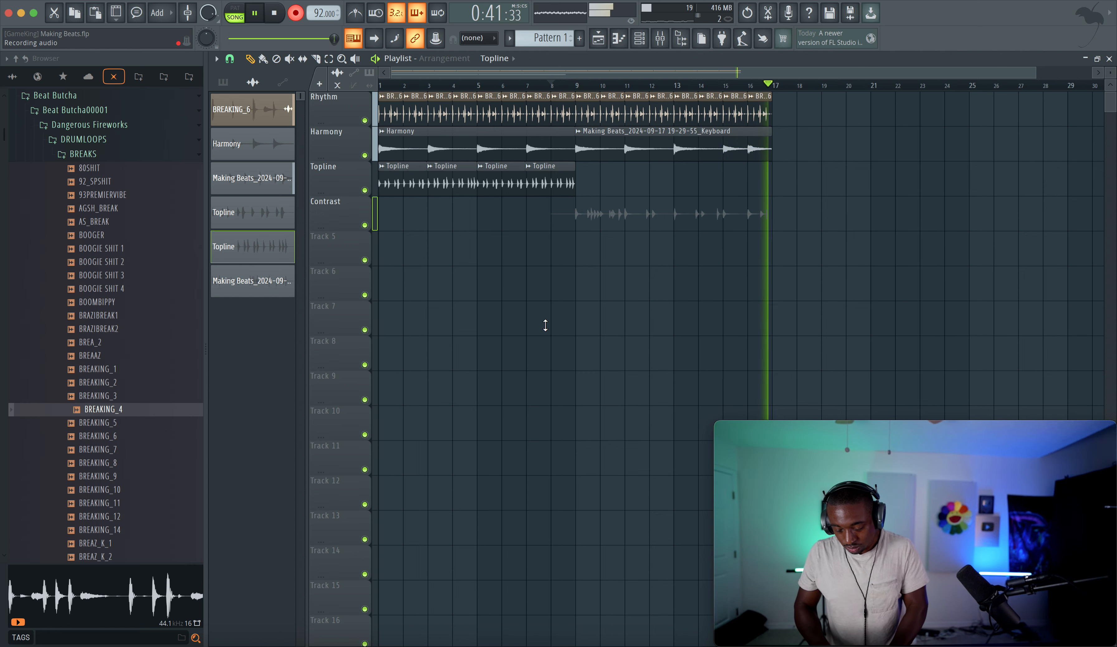
pyautogui.press('space')
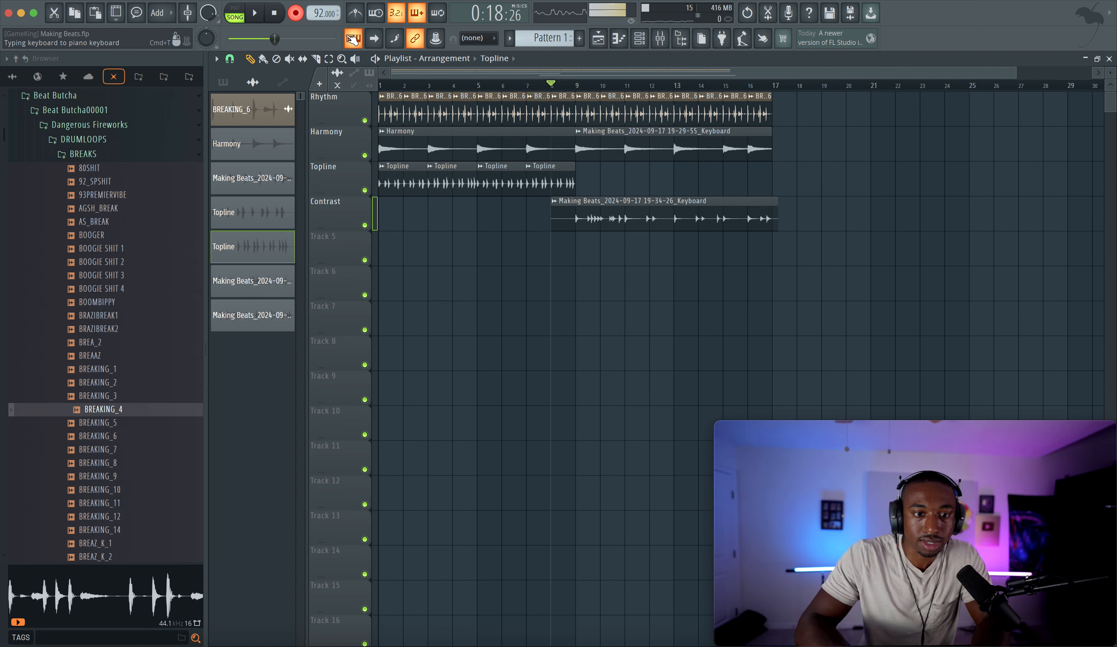
pyautogui.moveTo(553, 219); pyautogui.dragTo(561, 219)
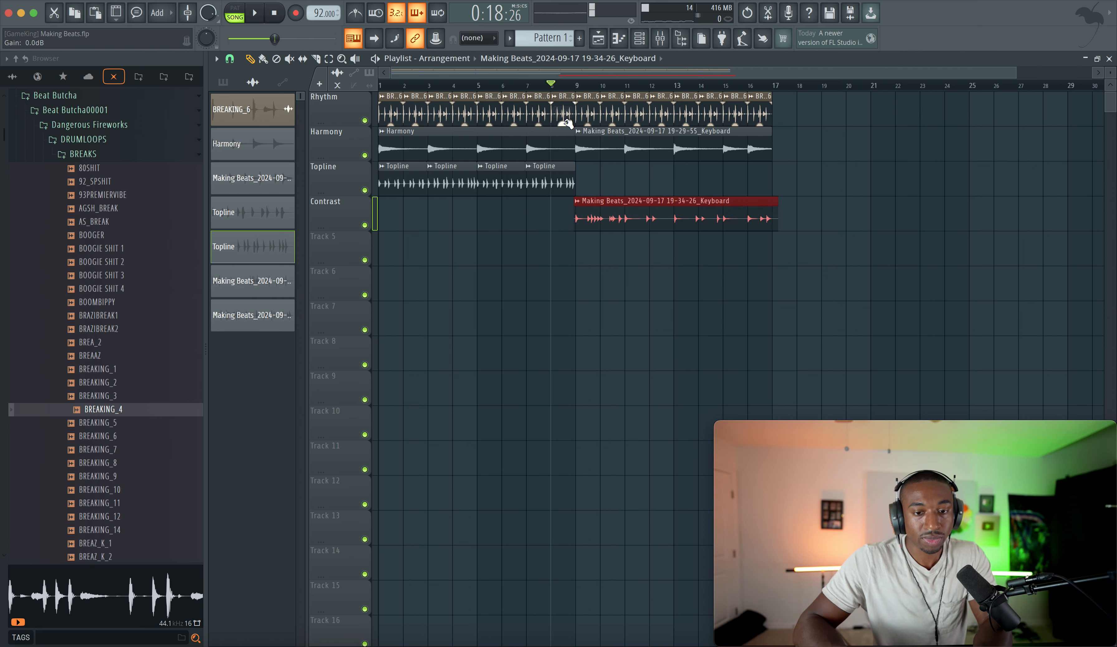
# - Rename the new keyboard recording on the Contrast track as Topline
pyautogui.click(589, 202)
pyautogui.click(616, 256)
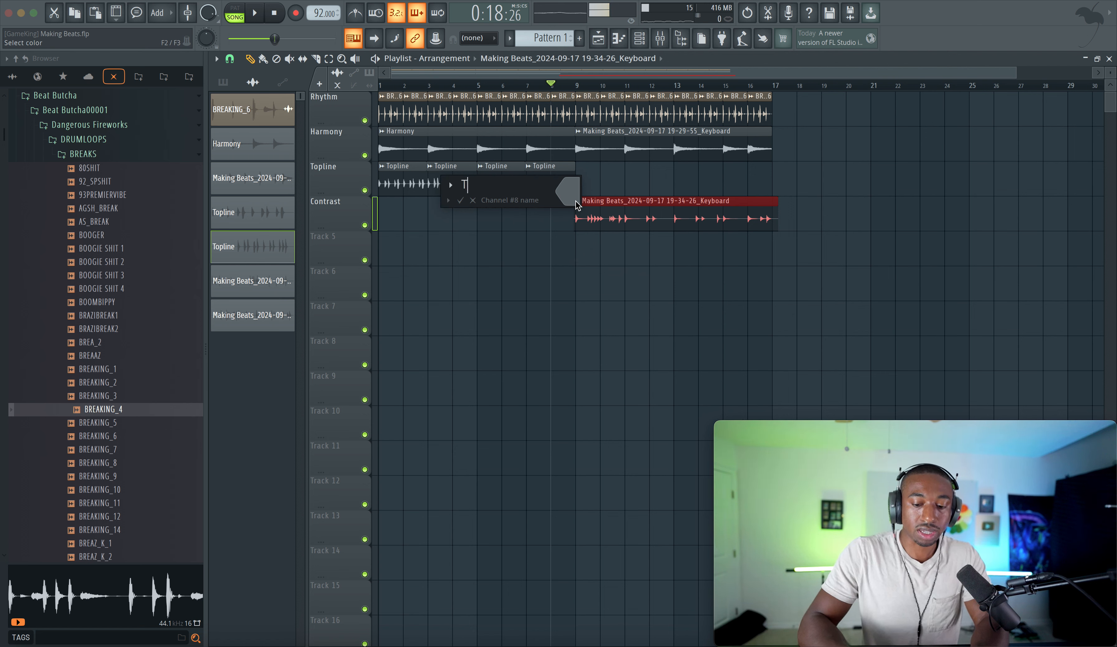
pyautogui.write('Topline')
pyautogui.press('Return')
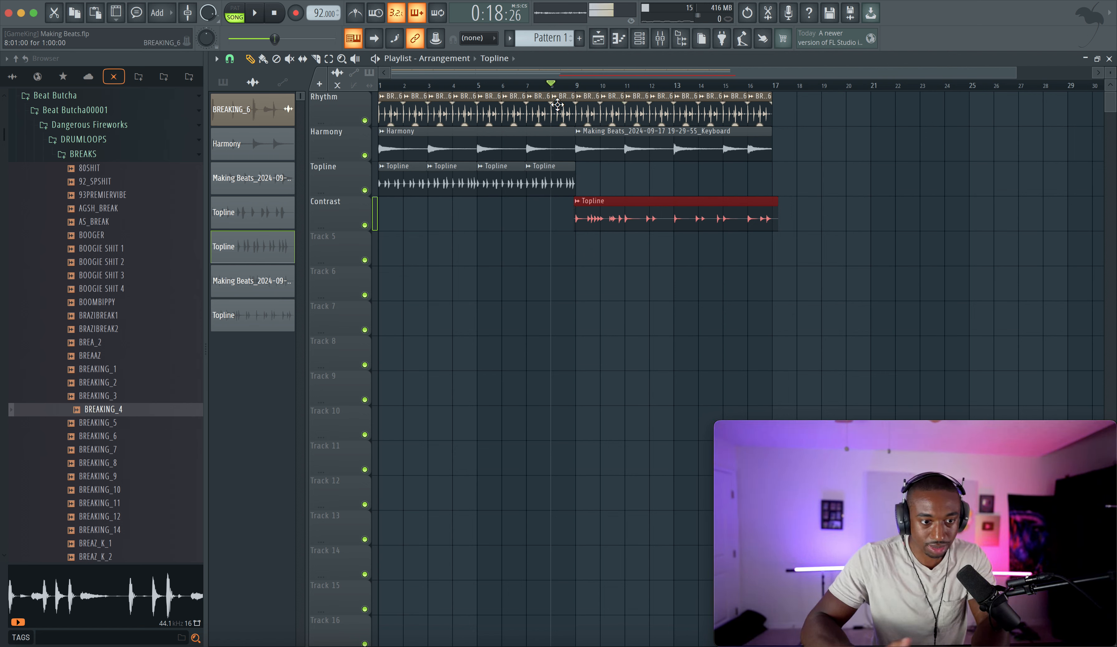
# - Move the new recording up onto the Topline track during playback and fine-tune its start edge just before bar 9
pyautogui.press('space')
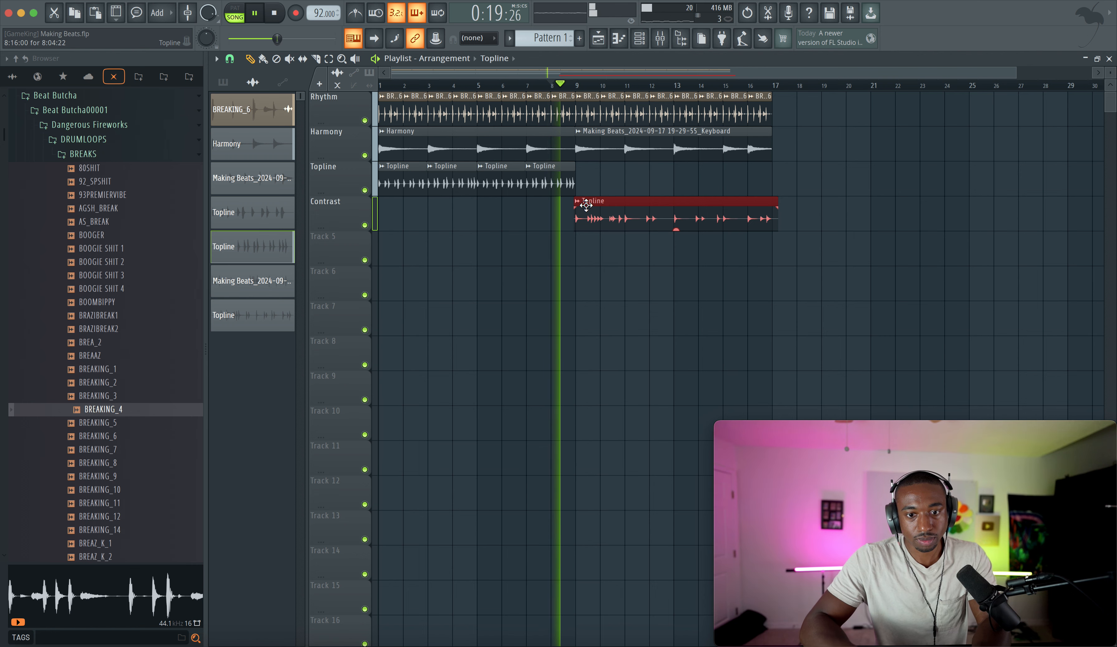
pyautogui.moveTo(586, 223); pyautogui.dragTo(586, 205)
pyautogui.scroll(4, 583, 189)
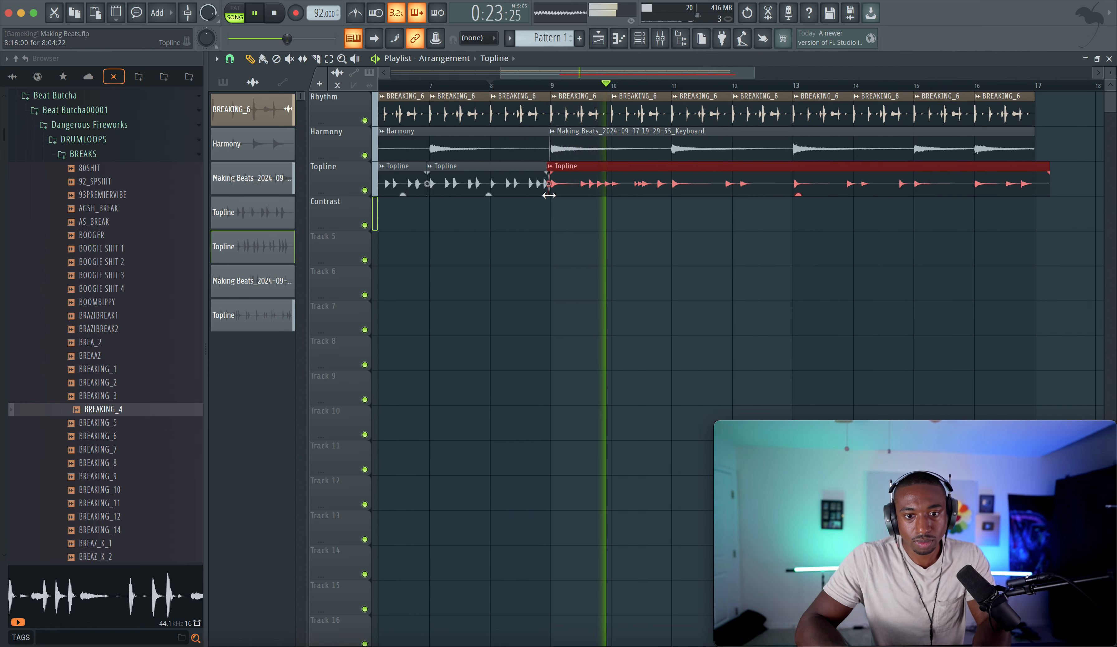
pyautogui.moveTo(551, 195); pyautogui.dragTo(553, 195)
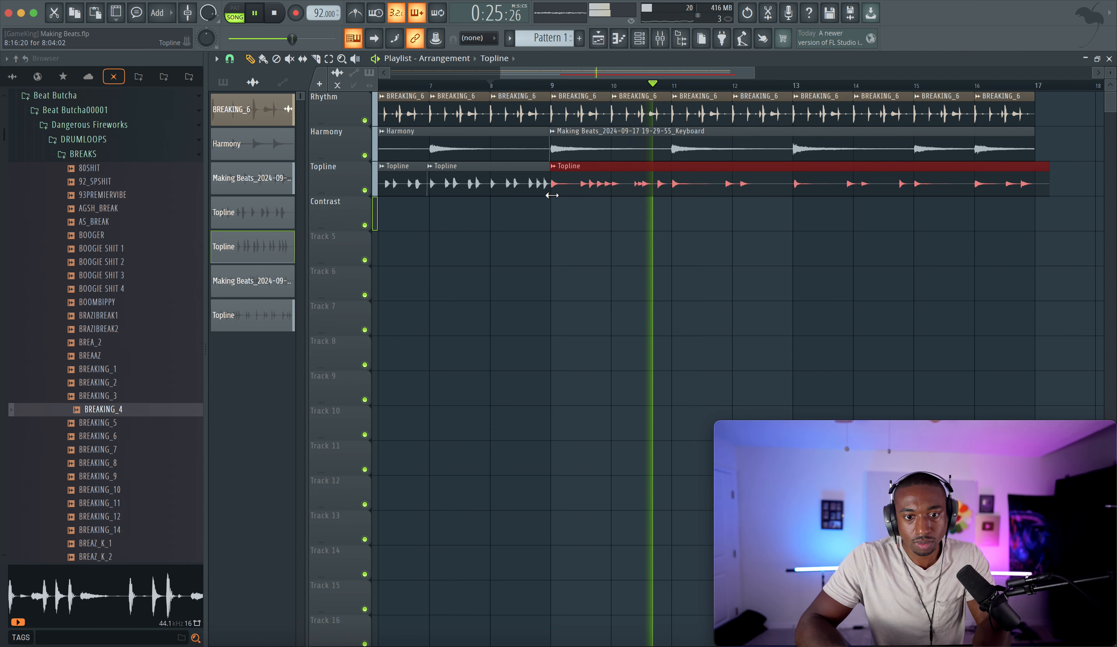
pyautogui.click(568, 220)
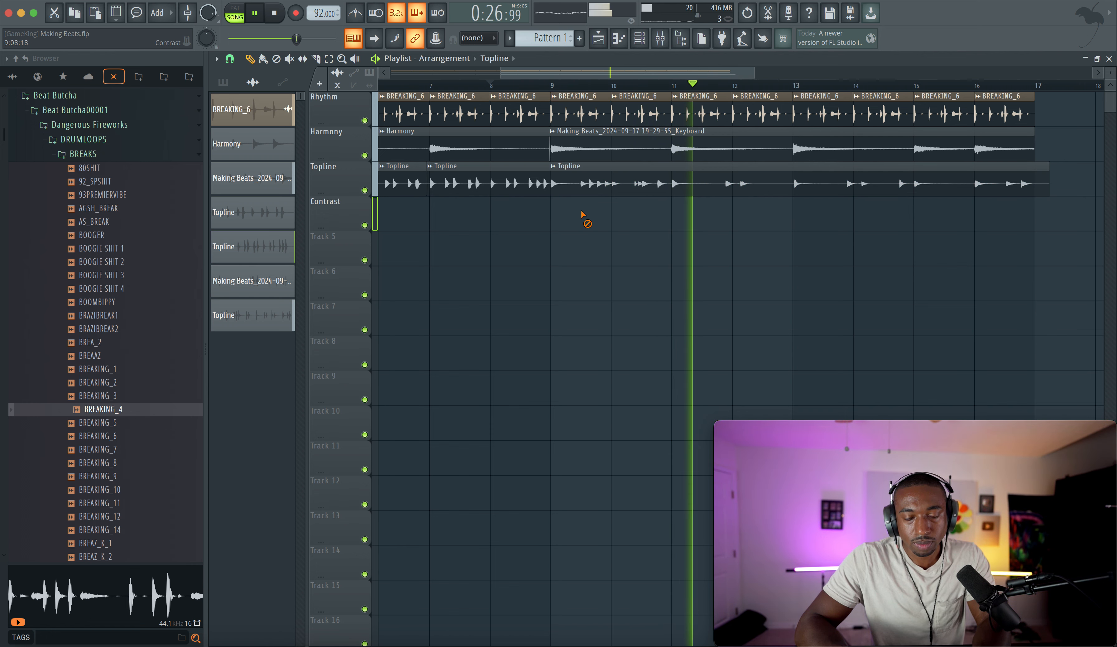
# - Slice off the end of the last Topline clip that extends past bar 17
pyautogui.scroll(-3, 585, 215)
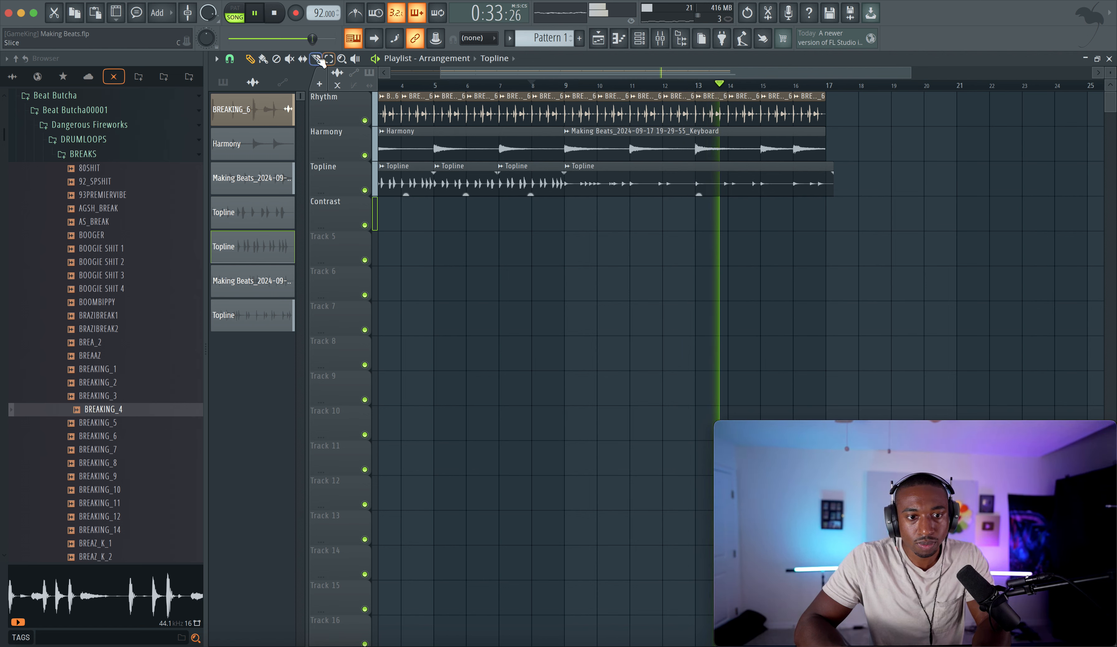
pyautogui.rightClick(829, 175)
pyautogui.click(841, 158)
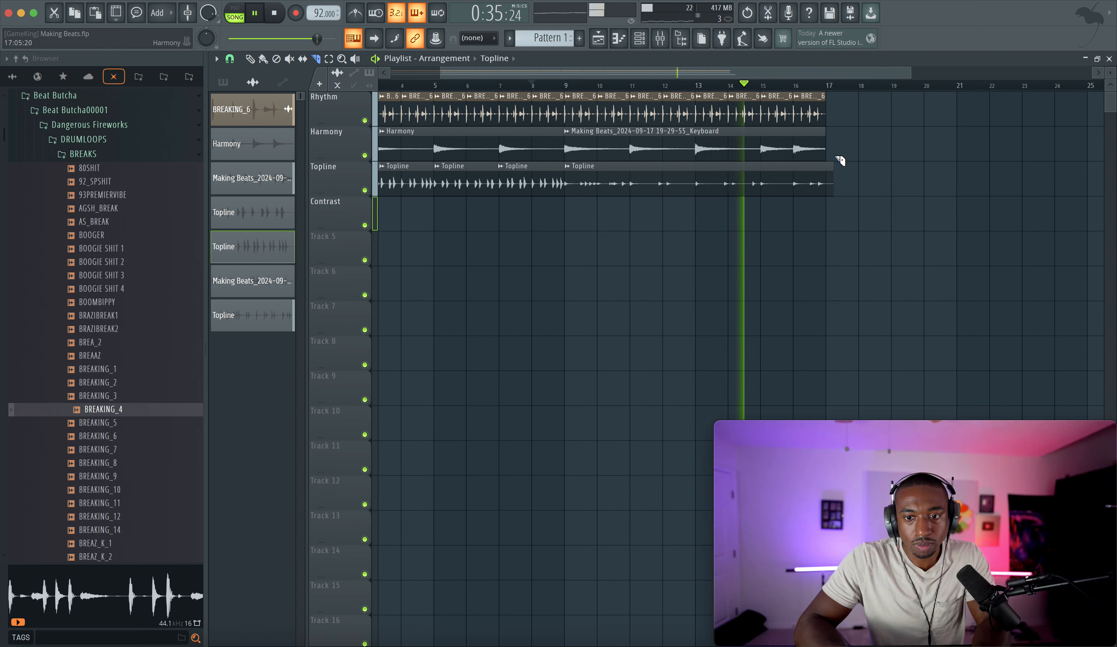
pyautogui.moveTo(839, 157); pyautogui.dragTo(834, 162)
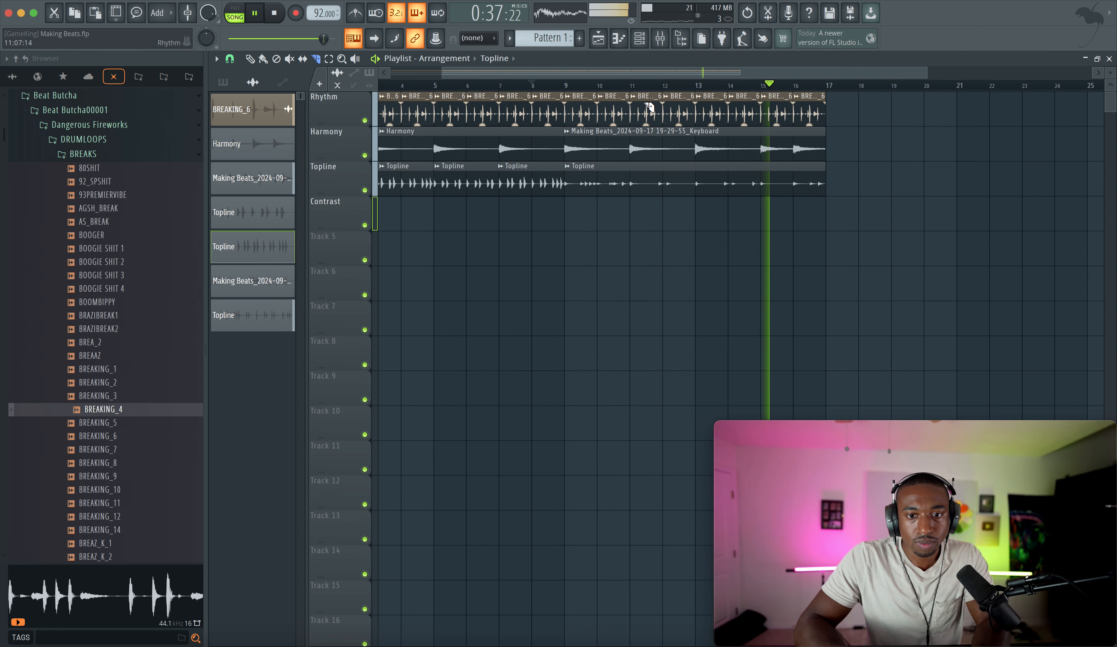
pyautogui.scroll(-3, 649, 142)
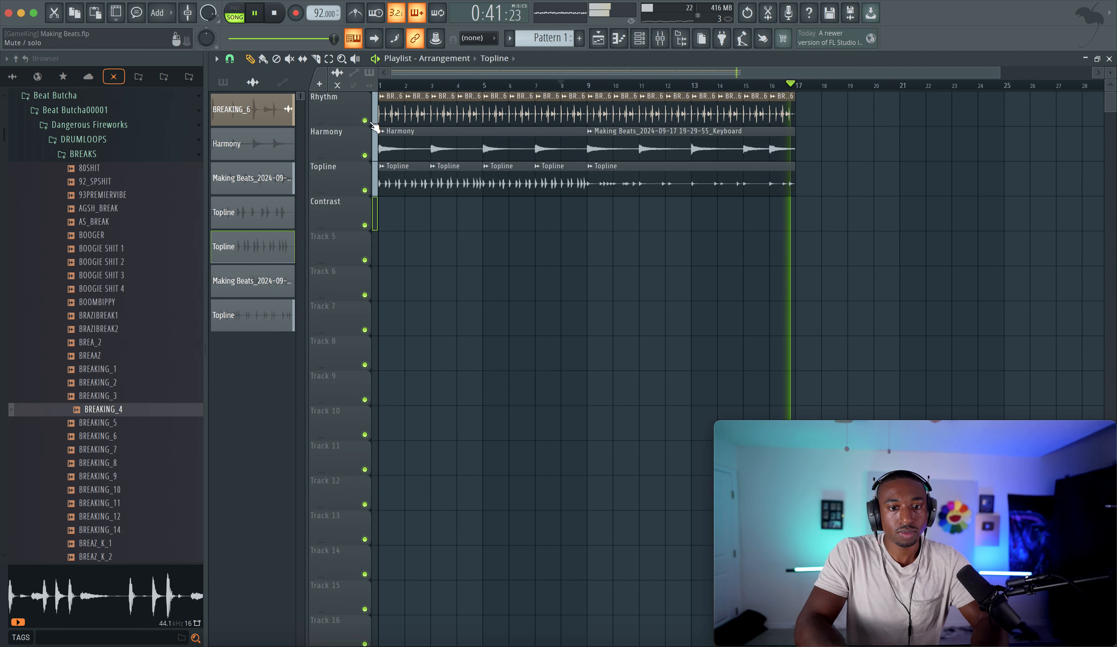
# - Check the audio channels' mixer routing and lower the gain of the first four Topline clips to about -7.9 dB
pyautogui.click(640, 38)
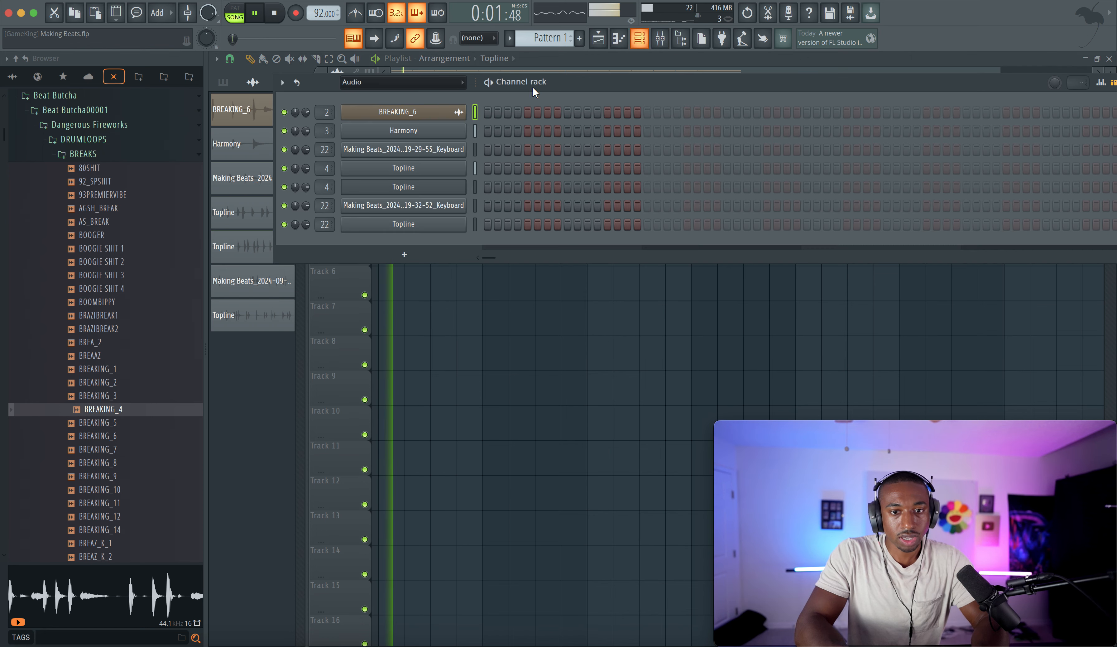
pyautogui.click(490, 291)
pyautogui.moveTo(566, 209); pyautogui.dragTo(436, 202)
pyautogui.moveTo(598, 219); pyautogui.dragTo(561, 218)
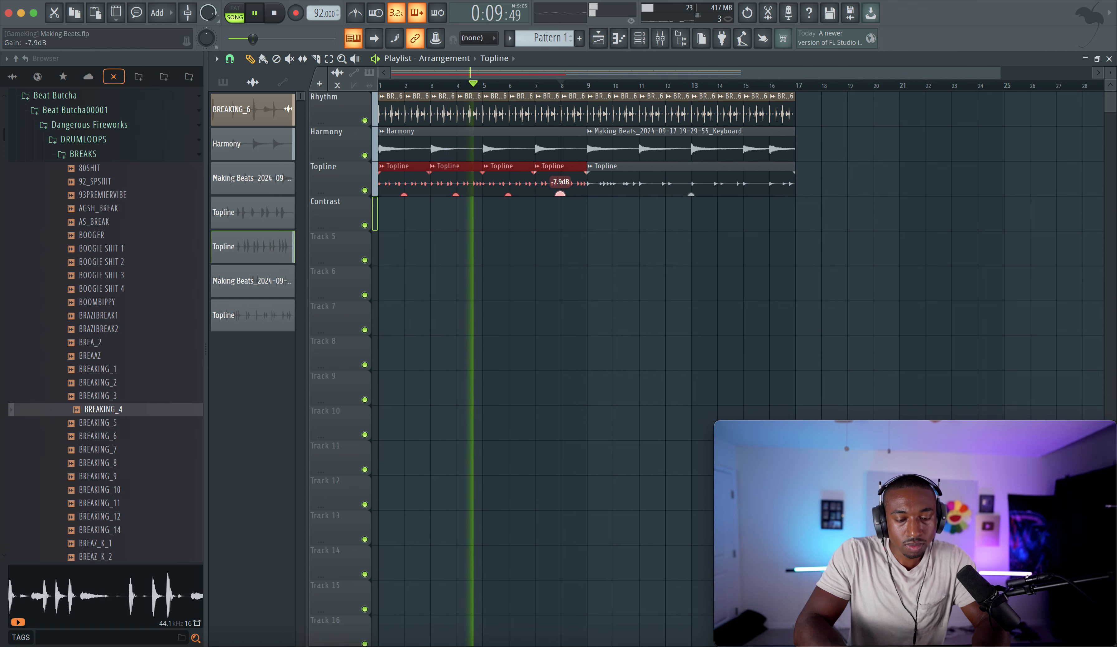
# - Play back the arrangement through its final bars and check the Keyboard input level in the mixer
pyautogui.click(662, 38)
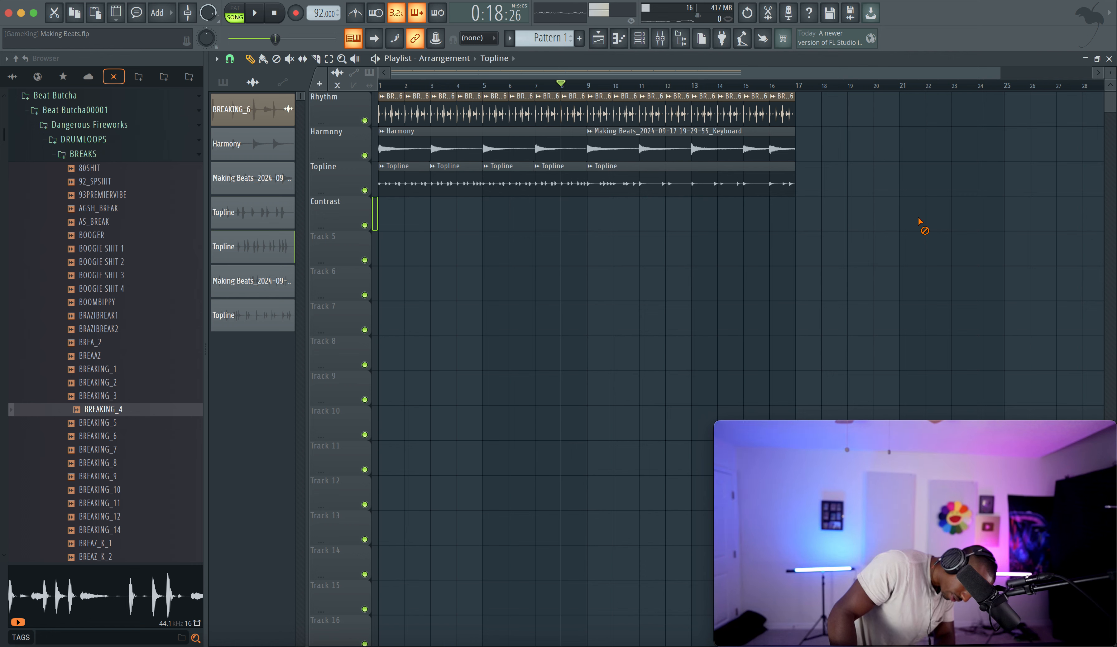
pyautogui.press('space')
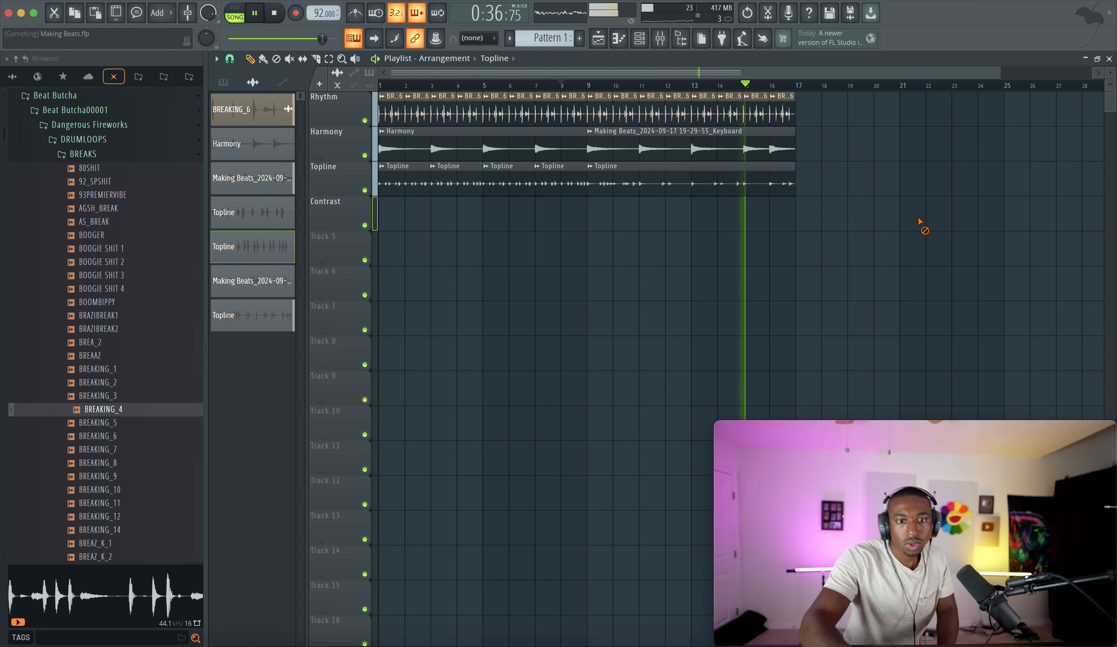
pyautogui.click(669, 40)
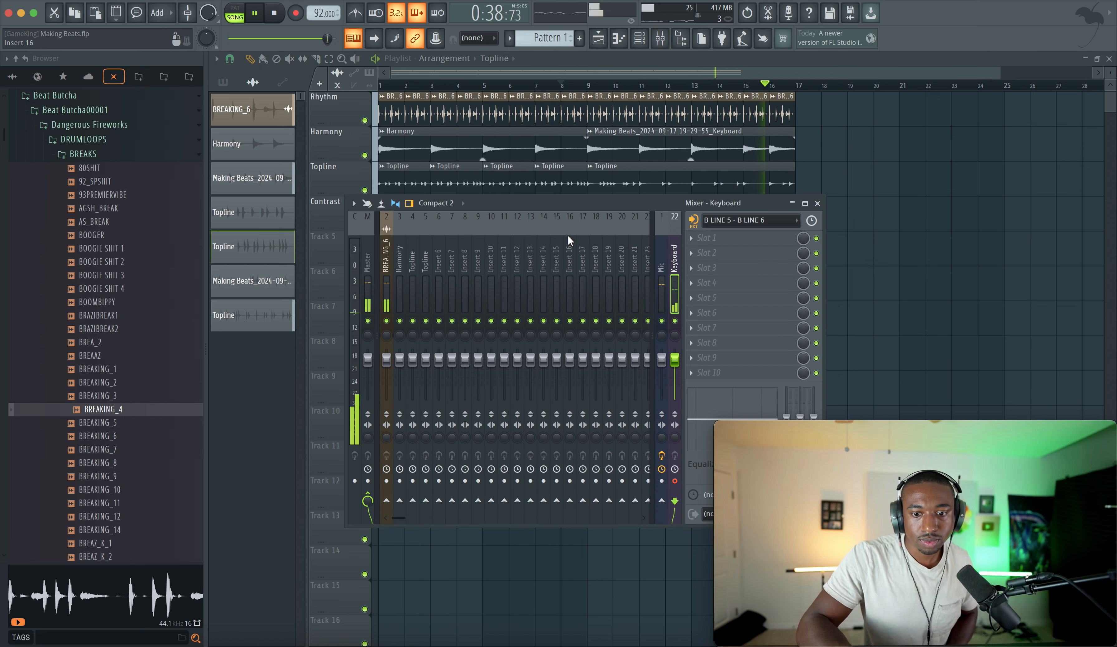
pyautogui.press('space')
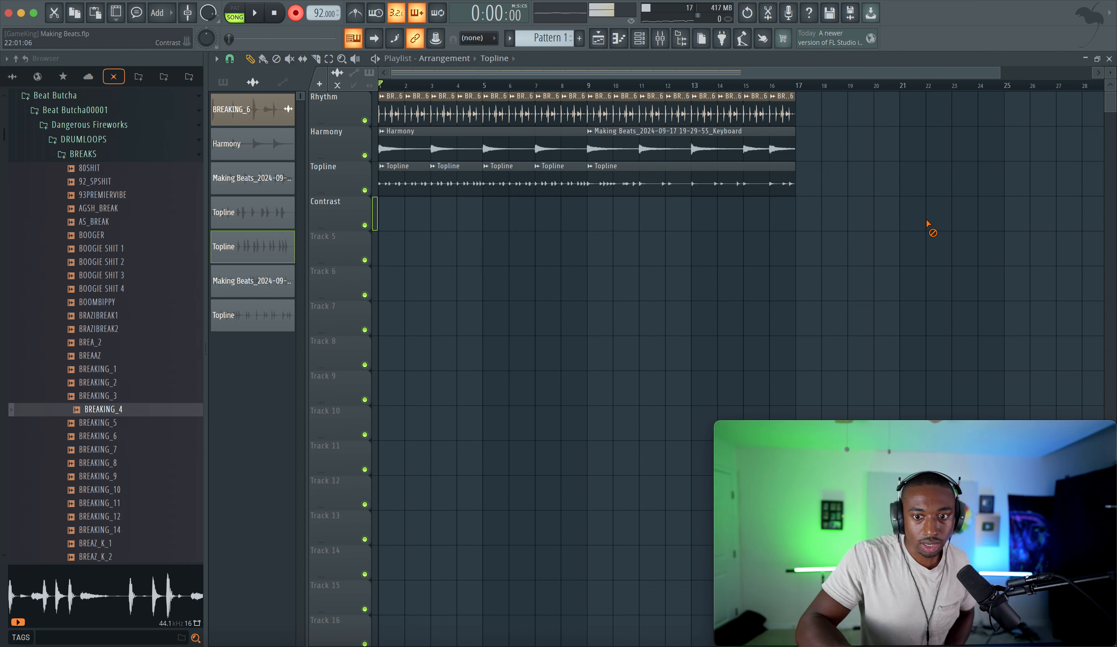
# - Record a trial keyboard take on the Contrast track from bar 1 past bar 17 and delete it
pyautogui.press('space')
pyautogui.click(663, 42)
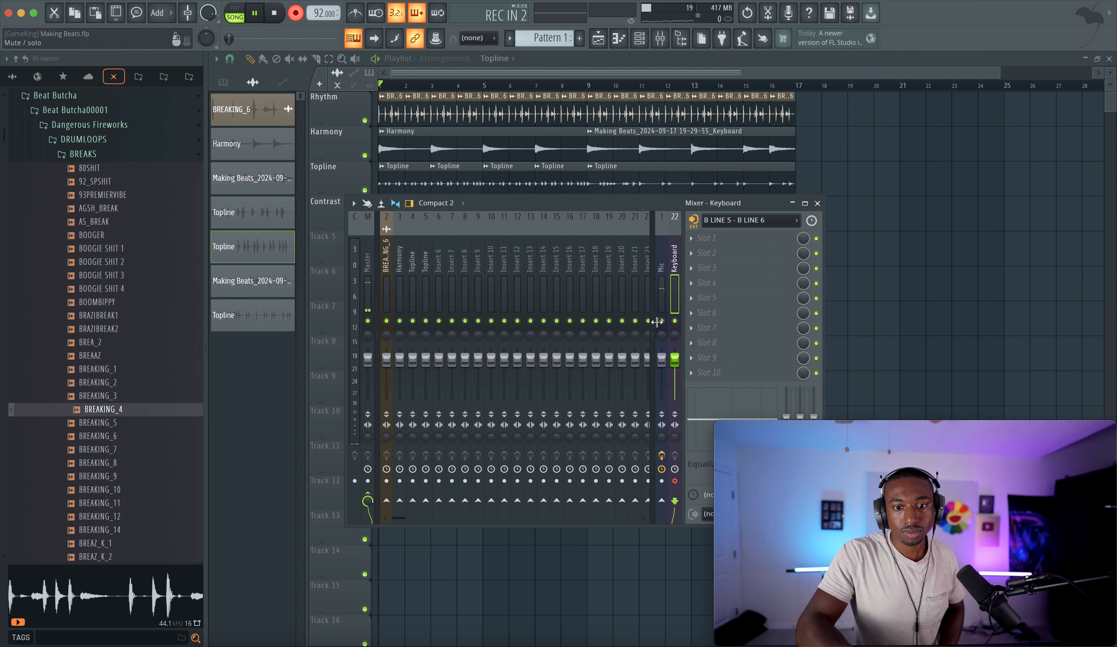
pyautogui.rightClick(817, 282)
pyautogui.rightClick(850, 253)
pyautogui.rightClick(850, 255)
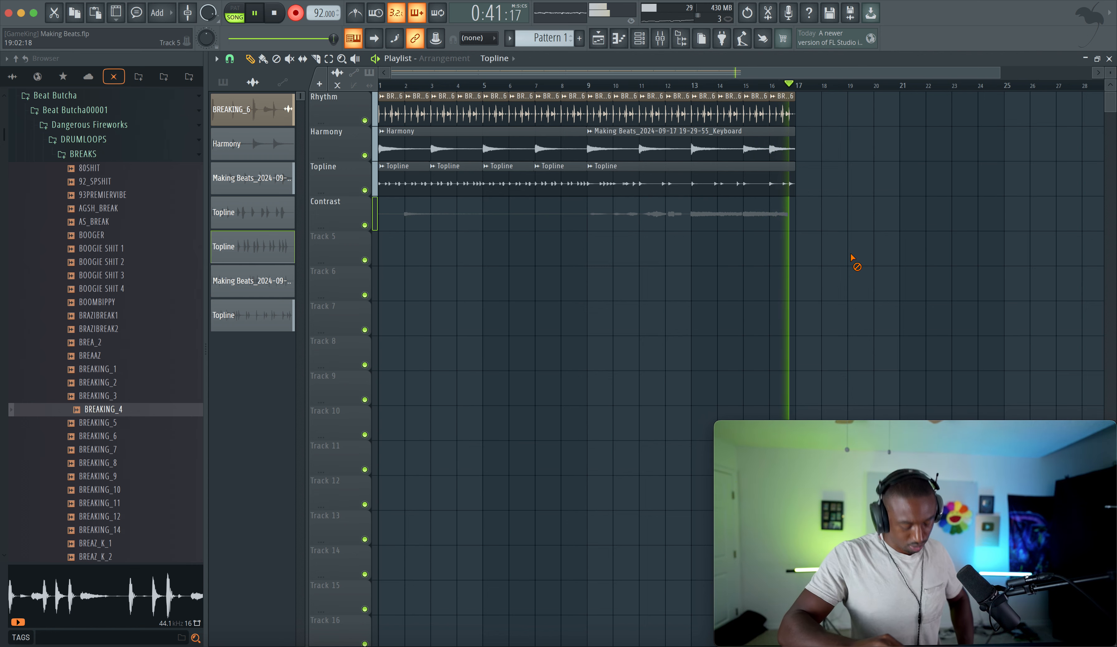
pyautogui.press('space')
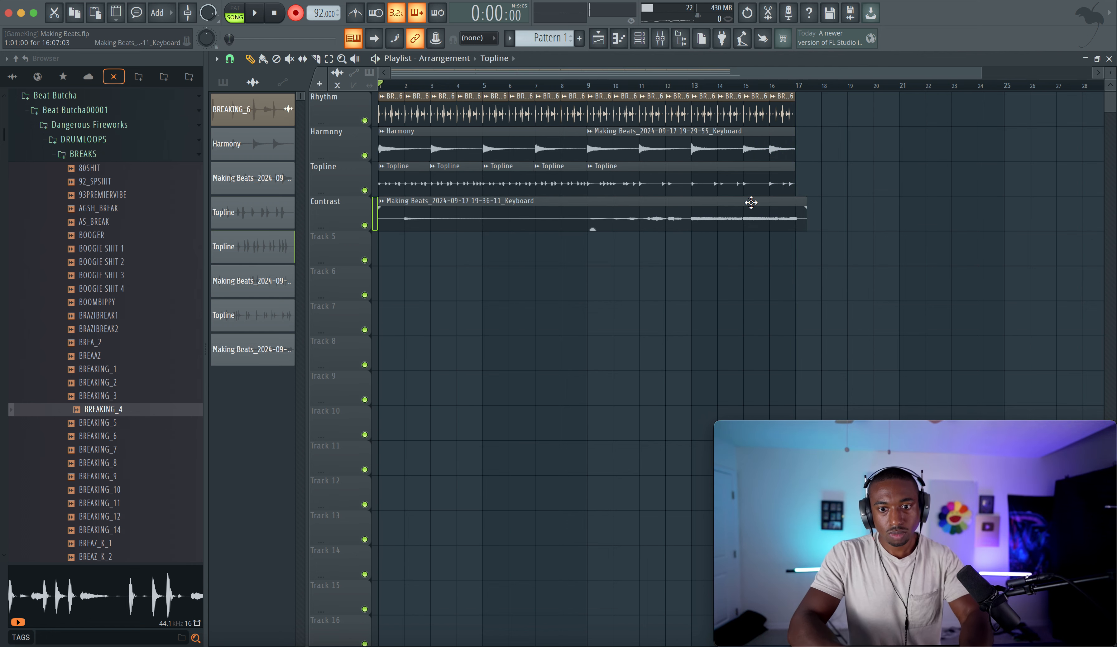
pyautogui.rightClick(748, 208)
# - Record a new keyboard take of about eight bars on the Contrast track and move it to start at bar 9
pyautogui.press('space')
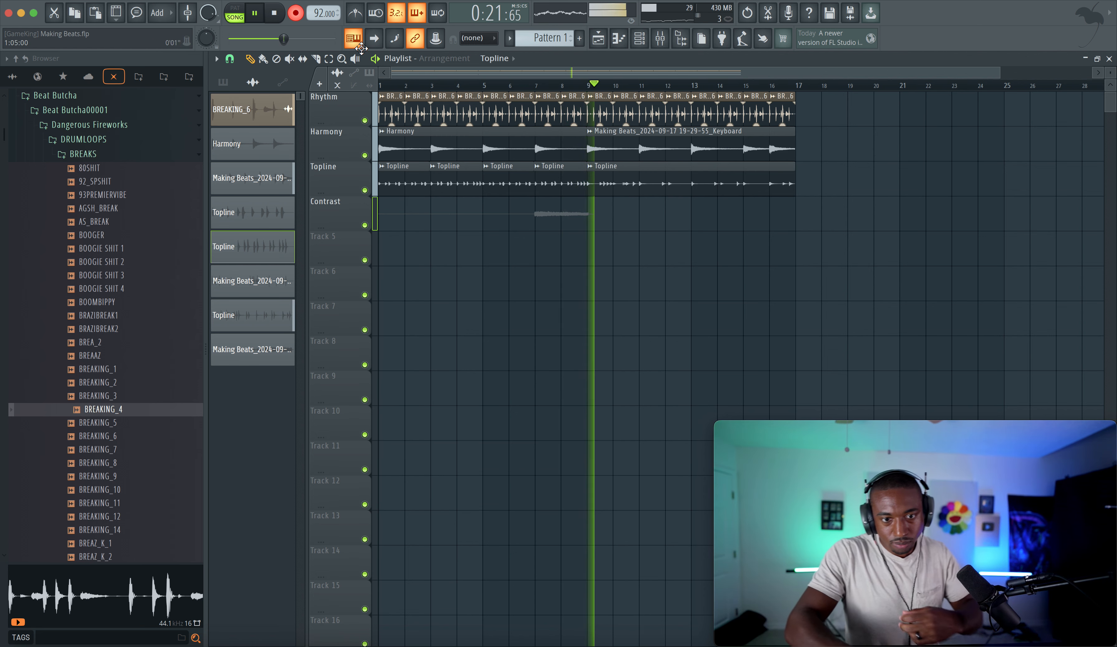
pyautogui.press('space')
pyautogui.moveTo(475, 203); pyautogui.dragTo(656, 204)
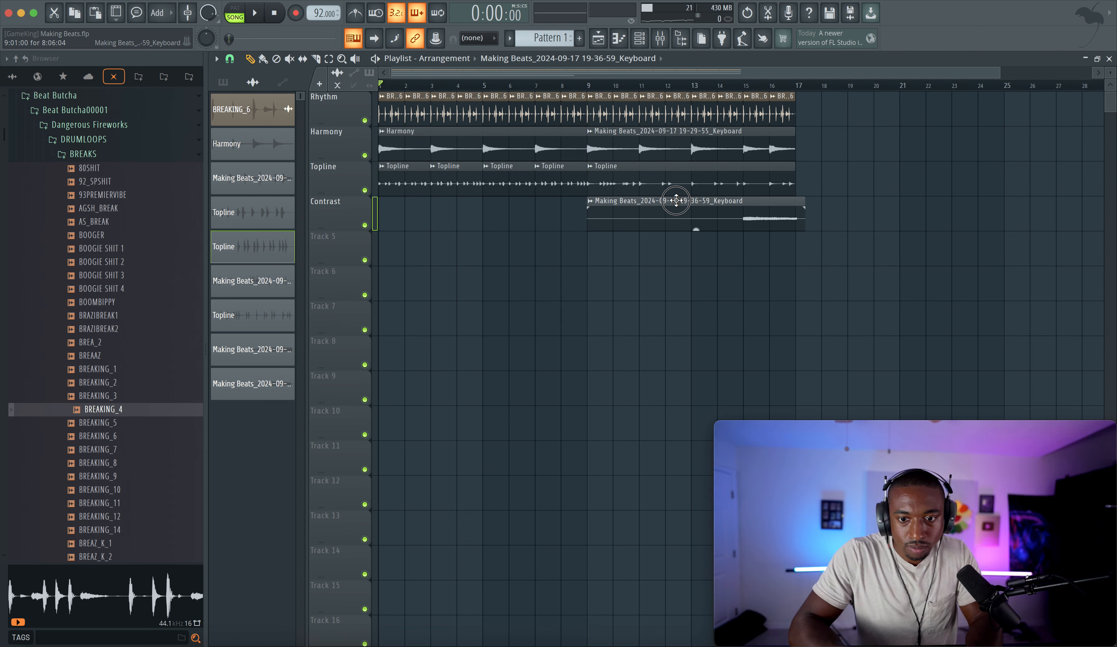
# - Trim the Contrast recording to end at bar 17 and remove its silent section before bar 15 during playback
pyautogui.click(738, 87)
pyautogui.press('space')
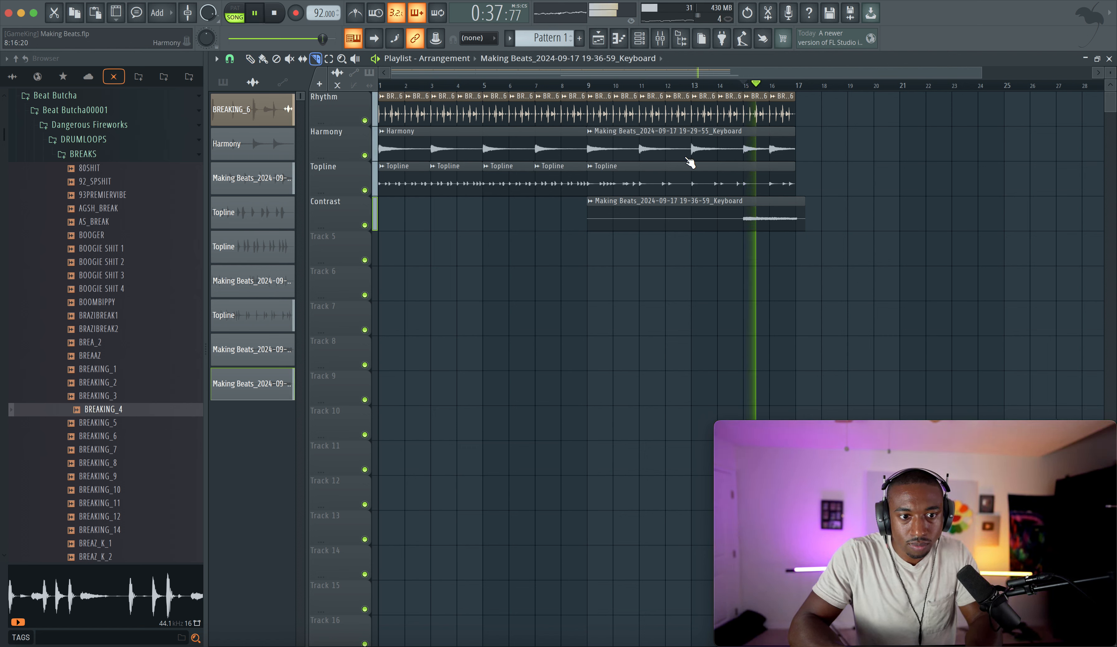
pyautogui.moveTo(818, 206); pyautogui.dragTo(794, 211)
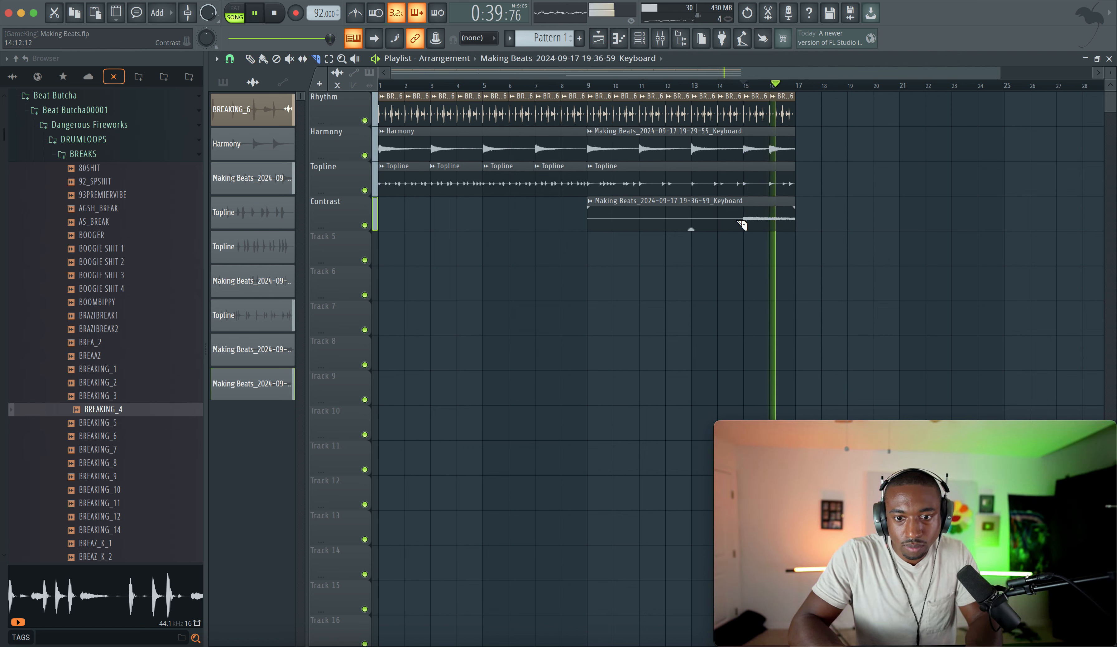
pyautogui.rightClick(707, 221)
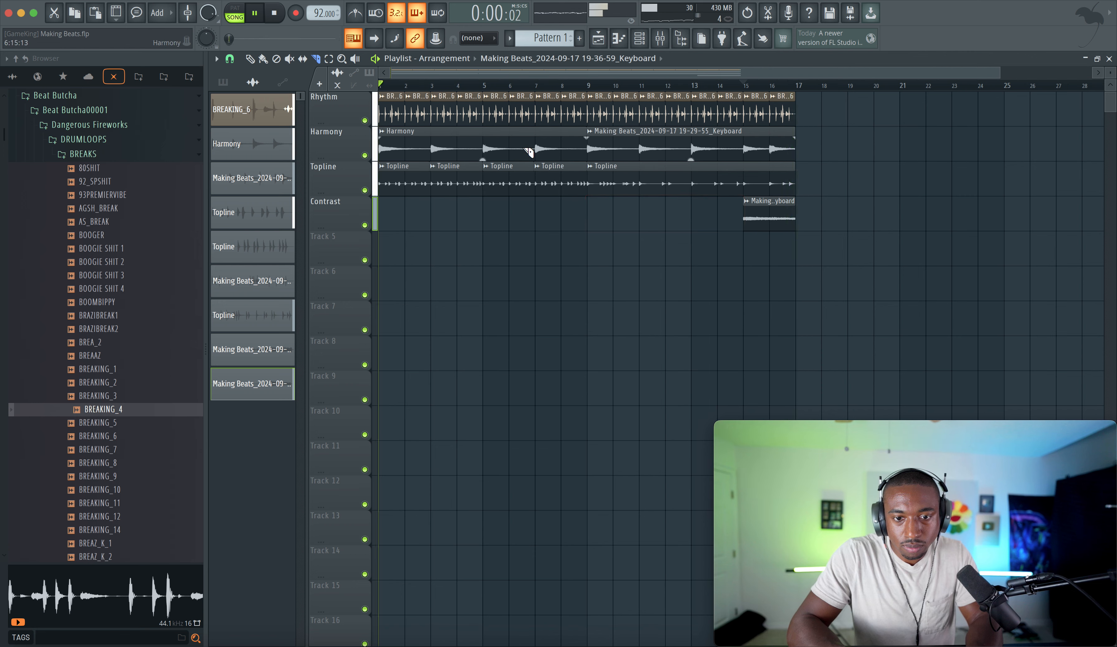
# - Check the keyboard channel in the mixer and review the audio device settings without changing them
pyautogui.click(666, 40)
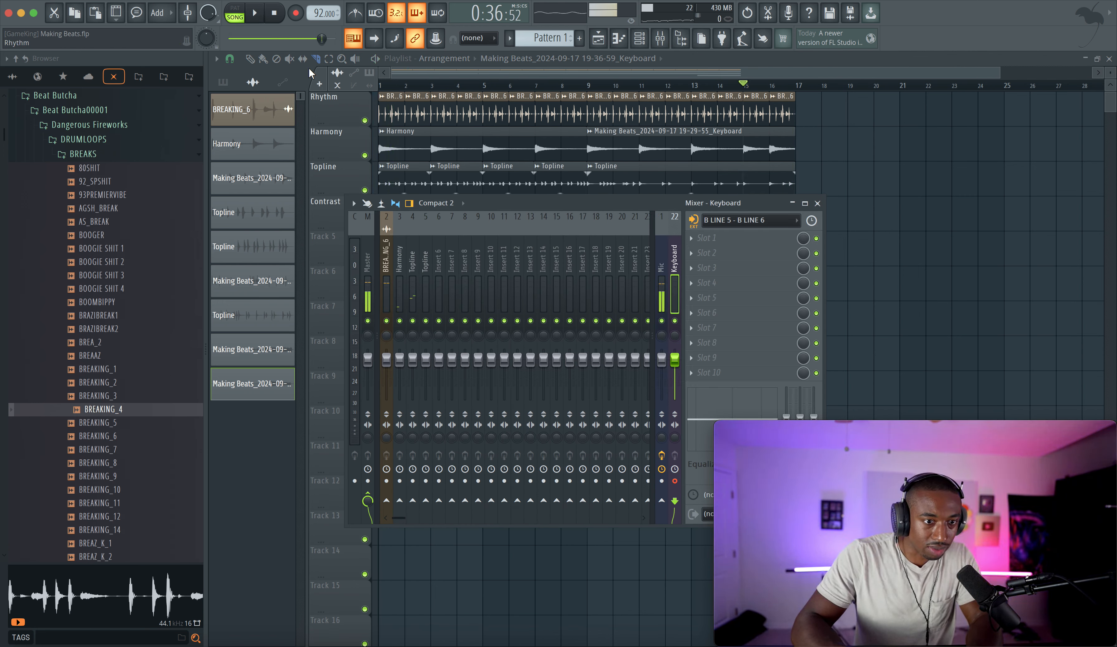
pyautogui.click(264, 1)
pyautogui.click(284, 23)
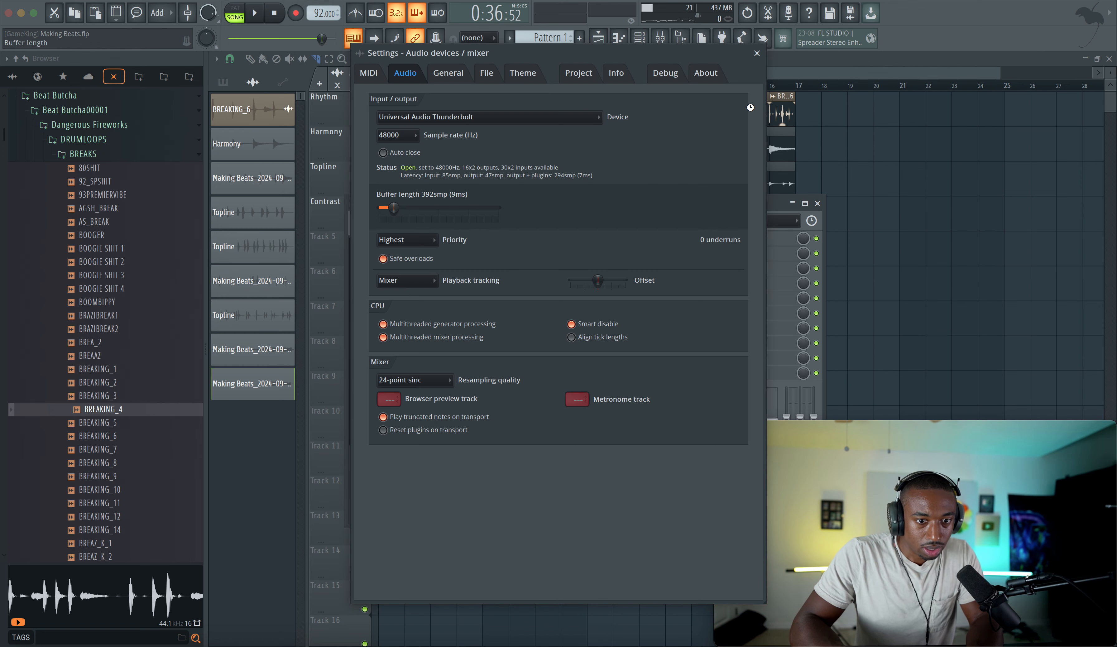
pyautogui.press('Escape')
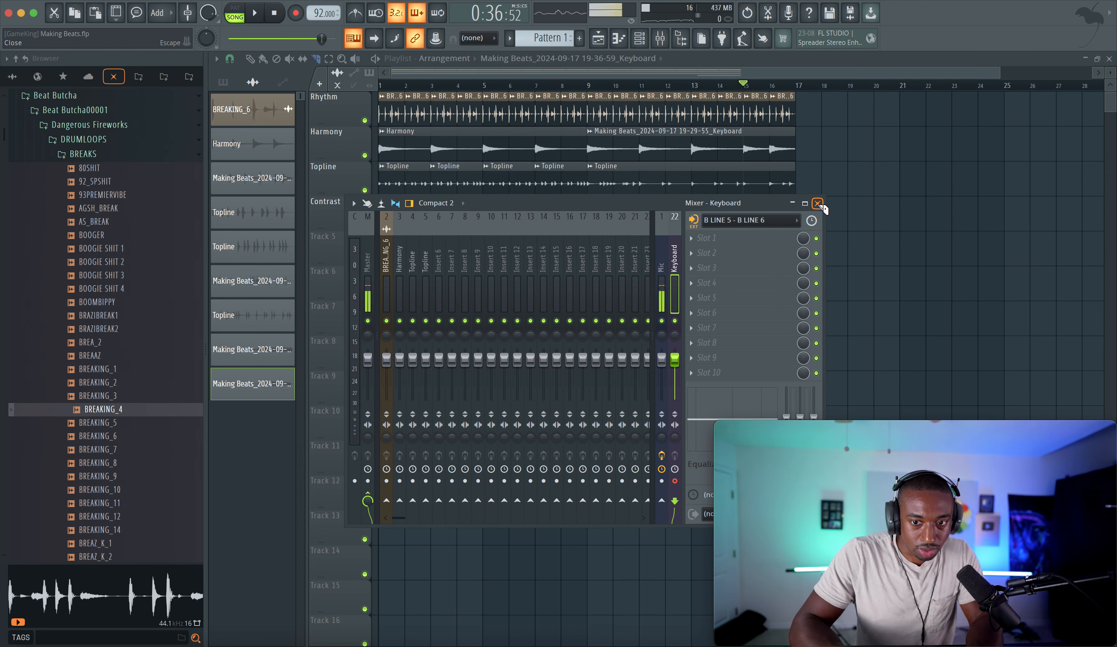
pyautogui.click(818, 203)
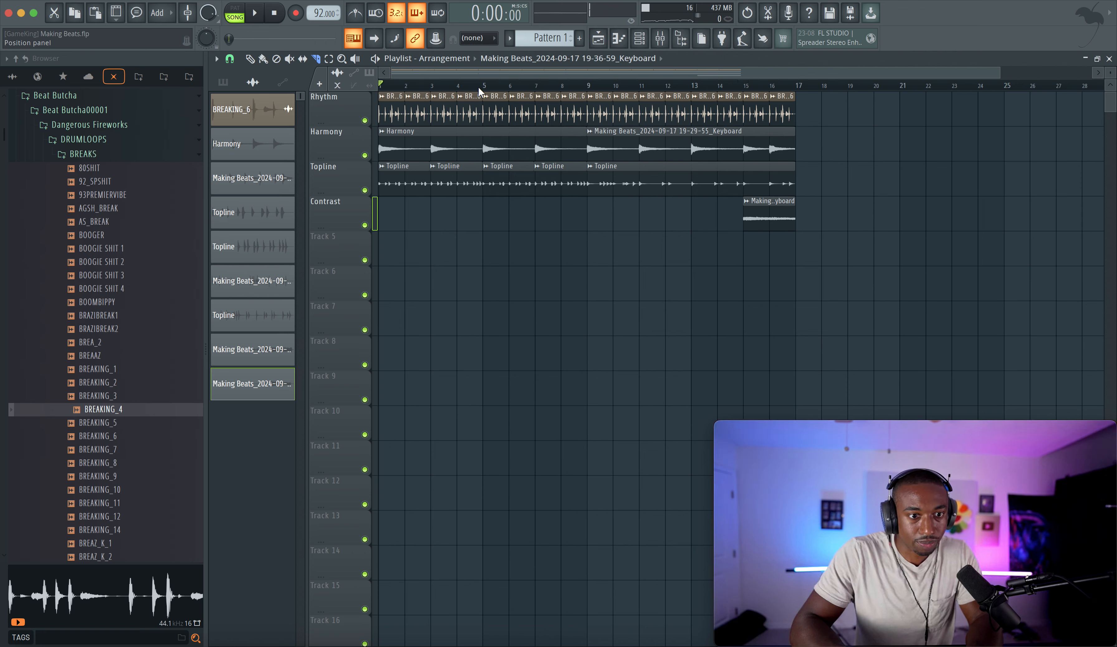
# - Compare the Master and Keyboard mixer channels during playback, and record a keyboard passage from about bar 7 to bar 13 on Track 5
pyautogui.click(661, 38)
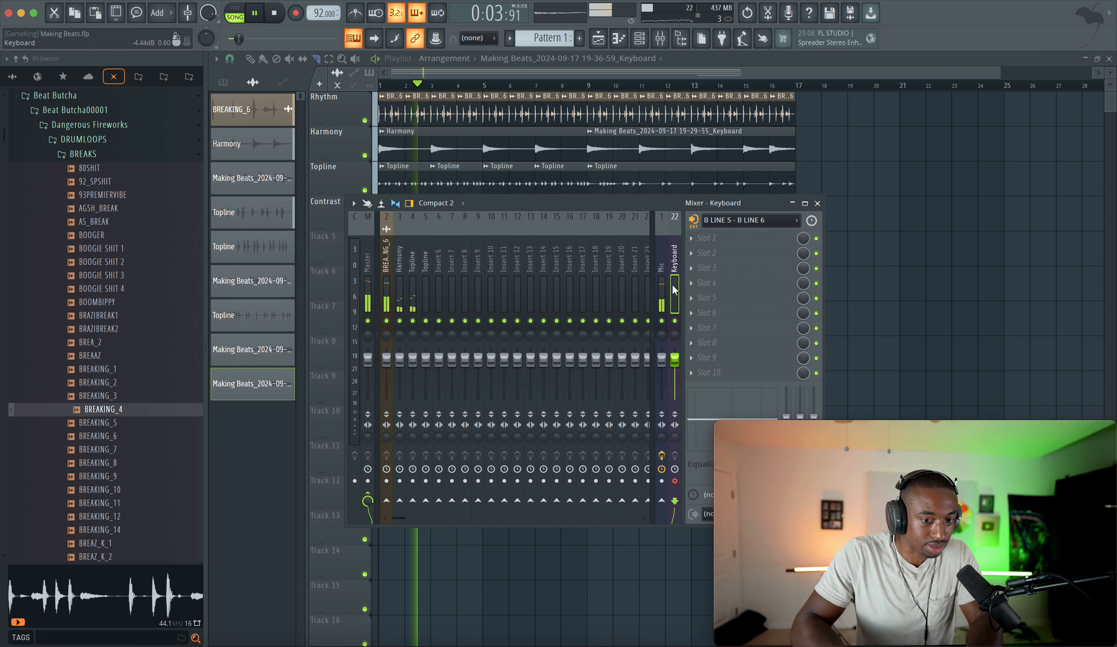
pyautogui.click(373, 304)
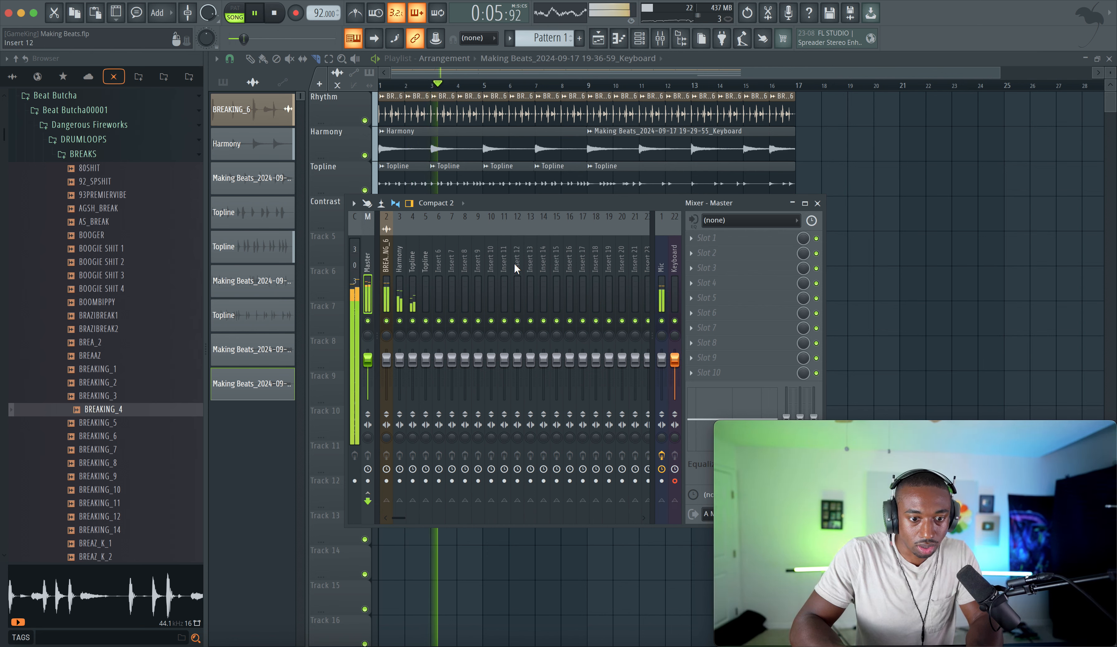
pyautogui.click(674, 269)
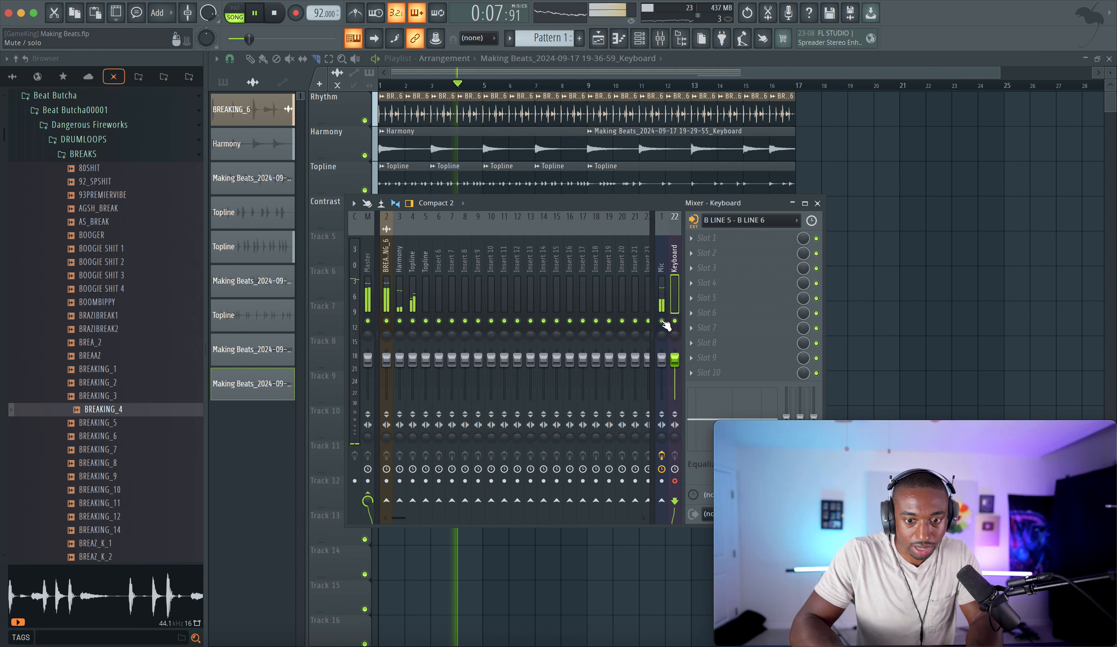
pyautogui.press('F9')
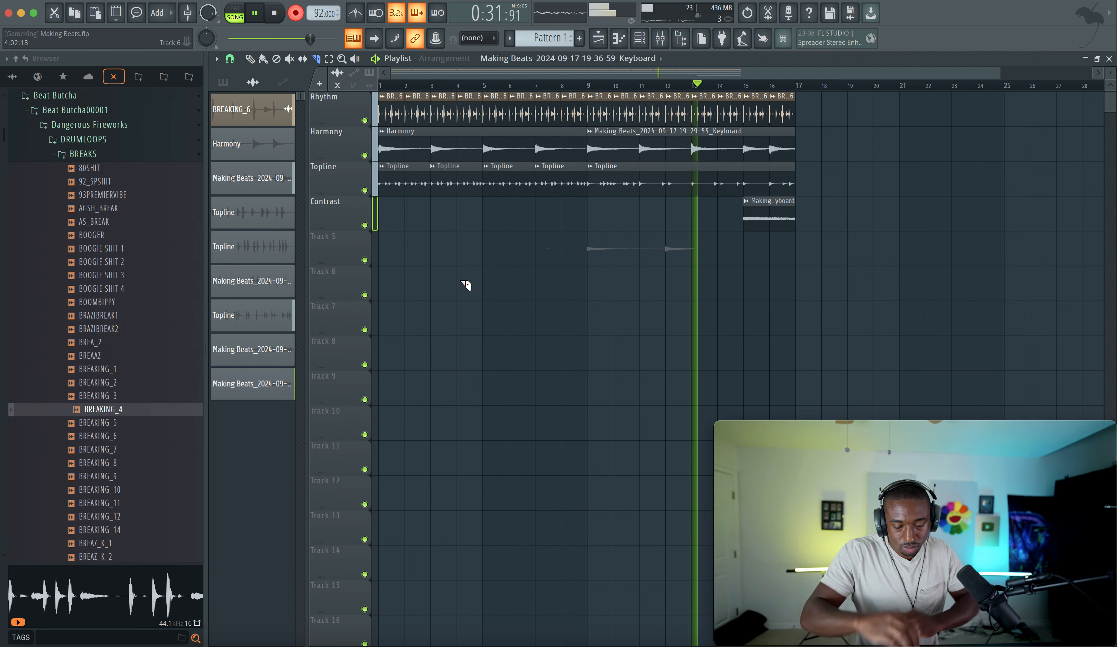
pyautogui.press('space')
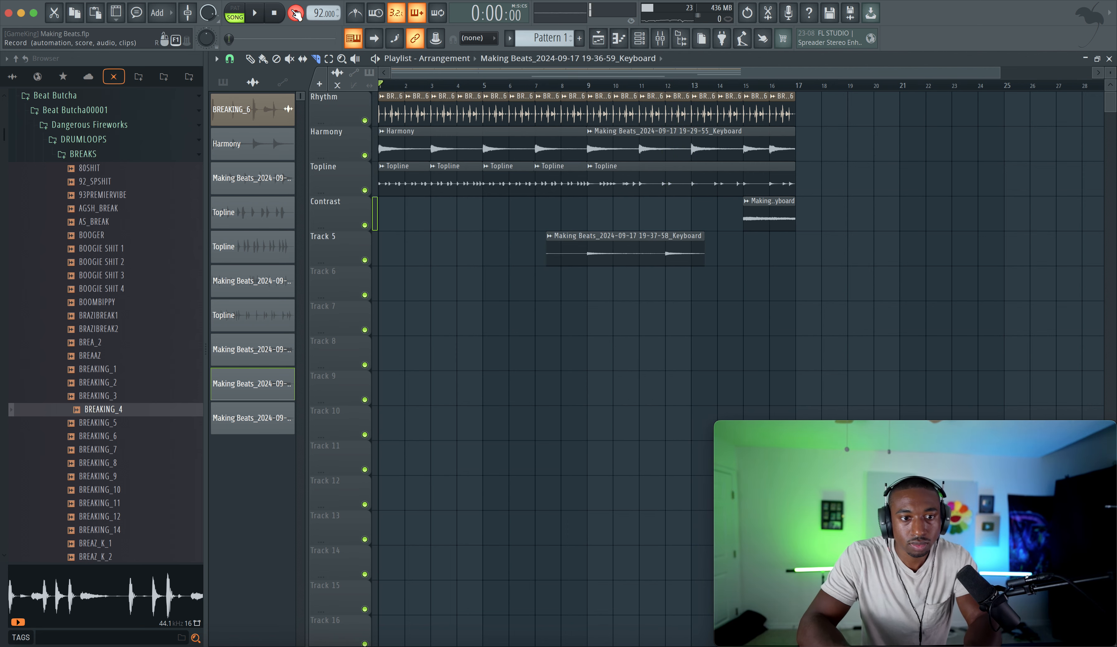
# - Play the arrangement from the start and check the incoming keyboard level in the mixer
pyautogui.click(664, 41)
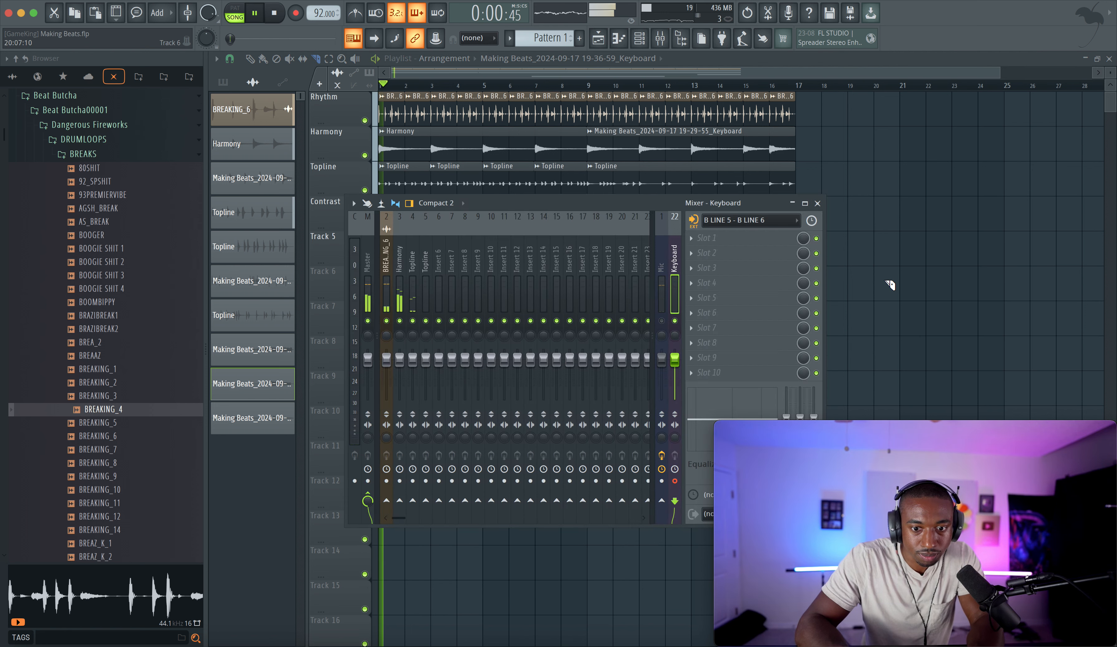
pyautogui.press('F9')
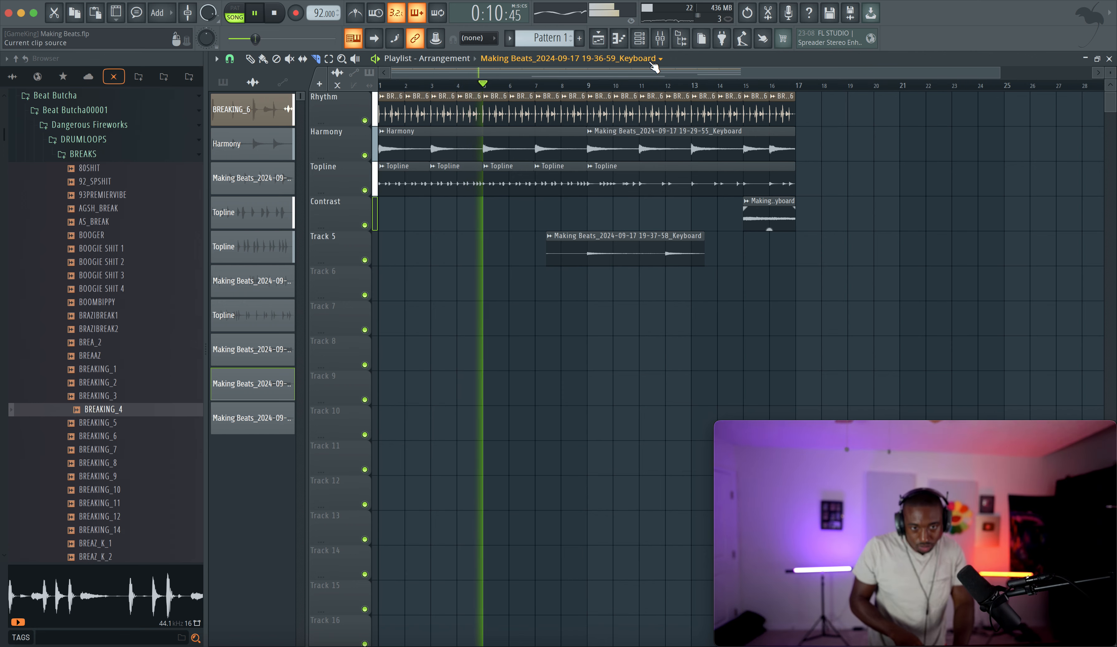
pyautogui.click(661, 39)
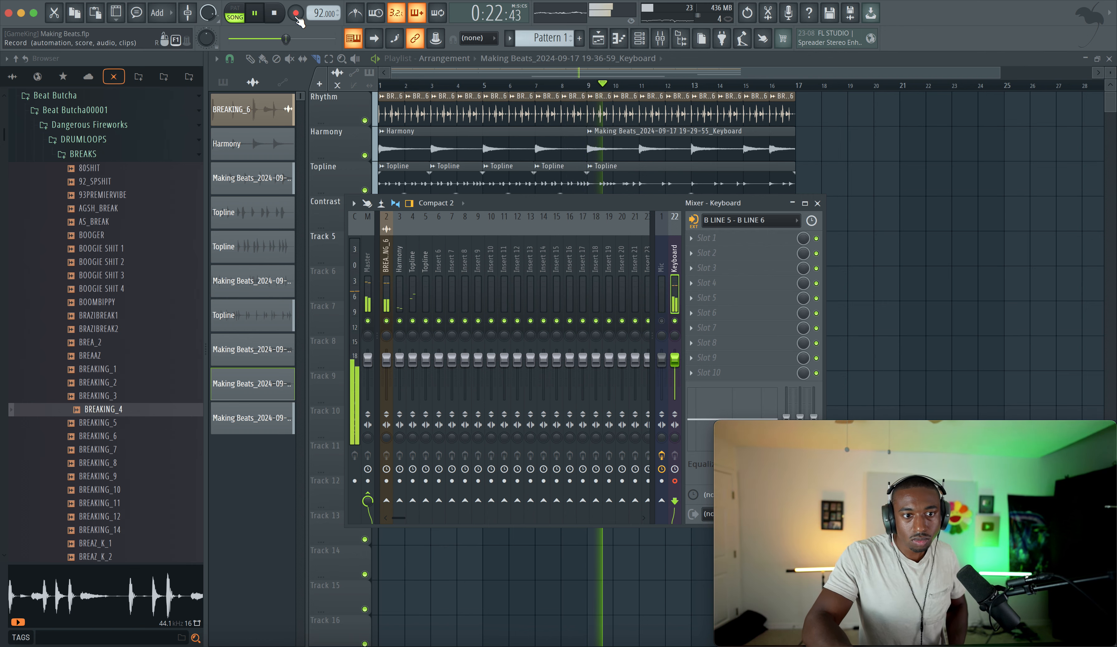
# - Stop the short keyboard recording started near bar 9 and delete its clip from Track 6
pyautogui.press('space')
pyautogui.press('F9')
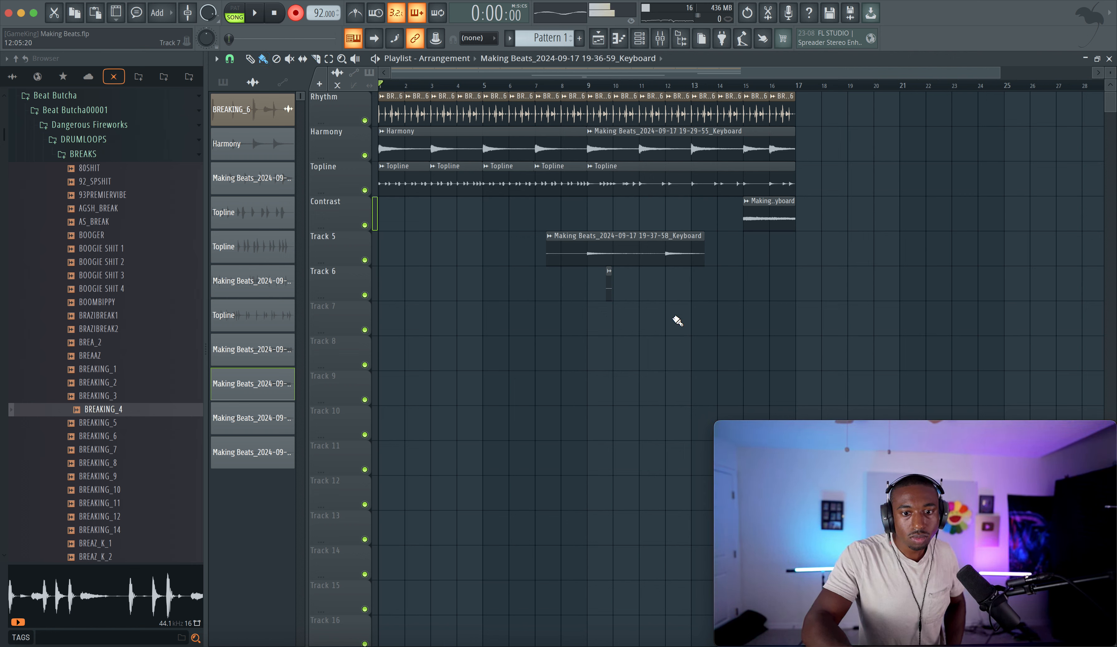
pyautogui.click(626, 294)
pyautogui.rightClick(673, 292)
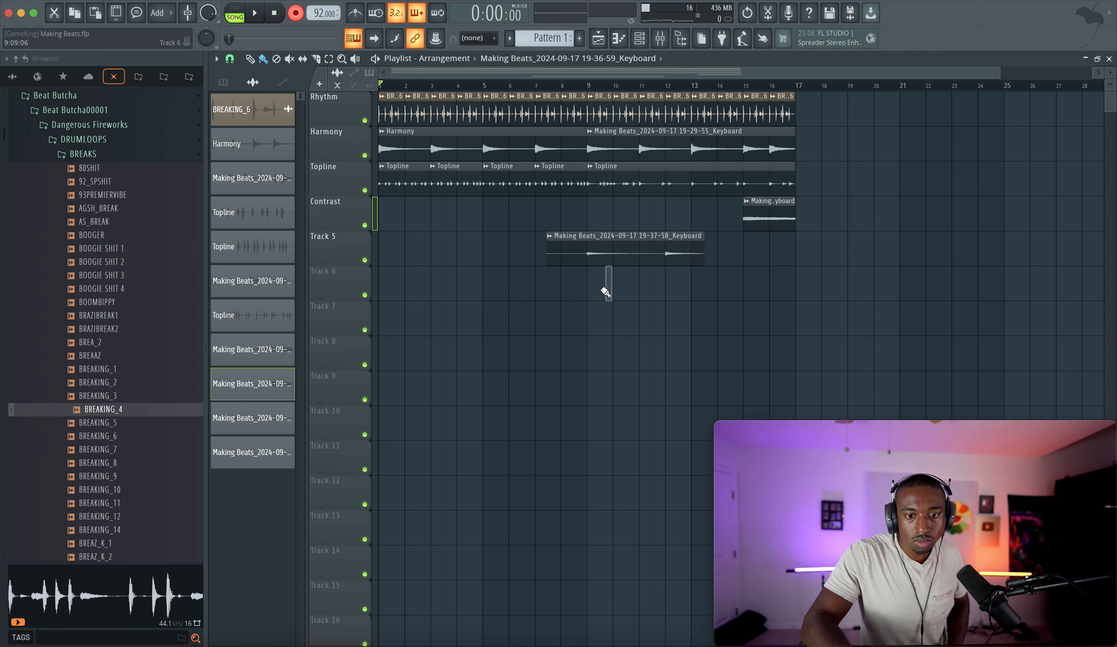
# - Record a full keyboard take on Track 6 from bar 1 to just past bar 17
pyautogui.click(662, 46)
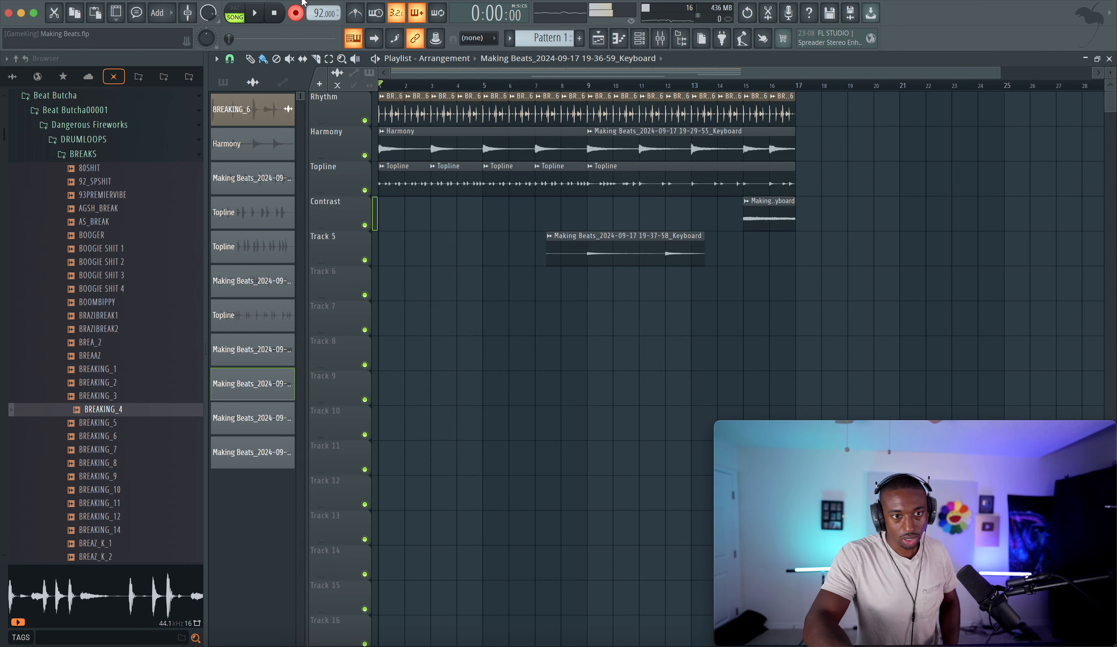
pyautogui.click(660, 38)
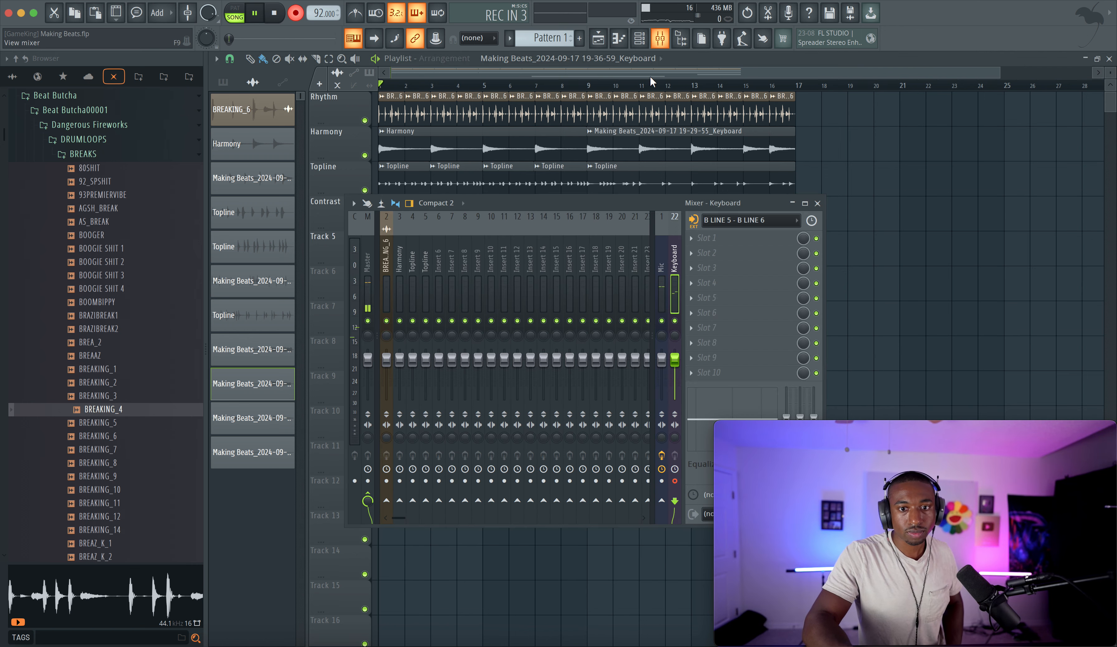
pyautogui.press('F9')
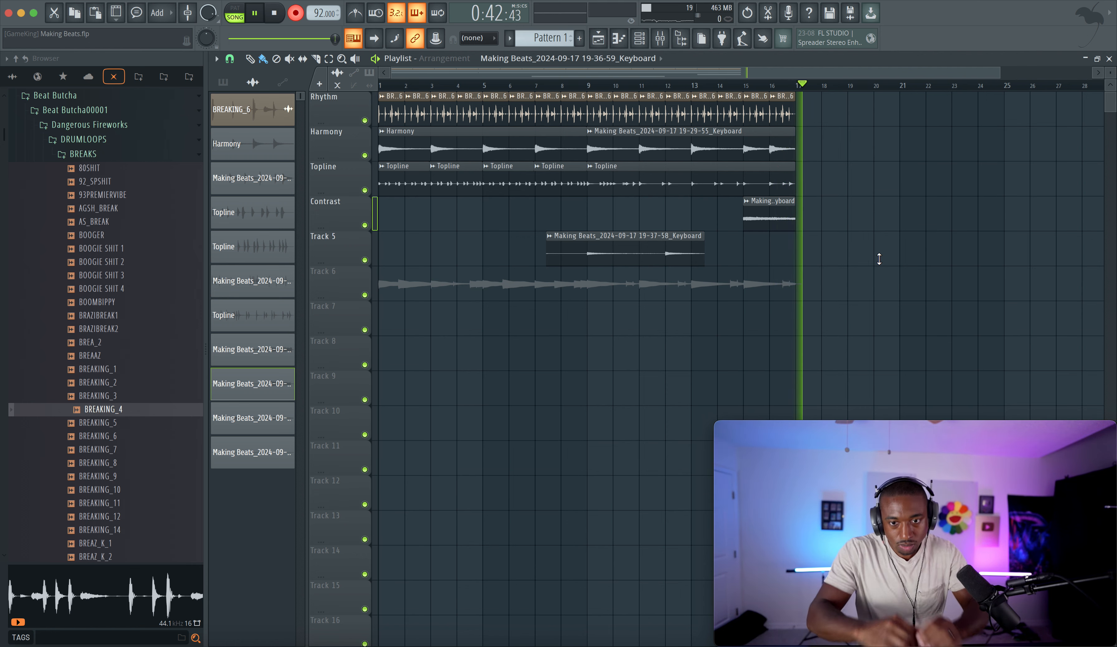
pyautogui.press('space')
# - Check the mixer with recording disarmed and slice off the end of the Track 6 recording at bar 17
pyautogui.click(662, 39)
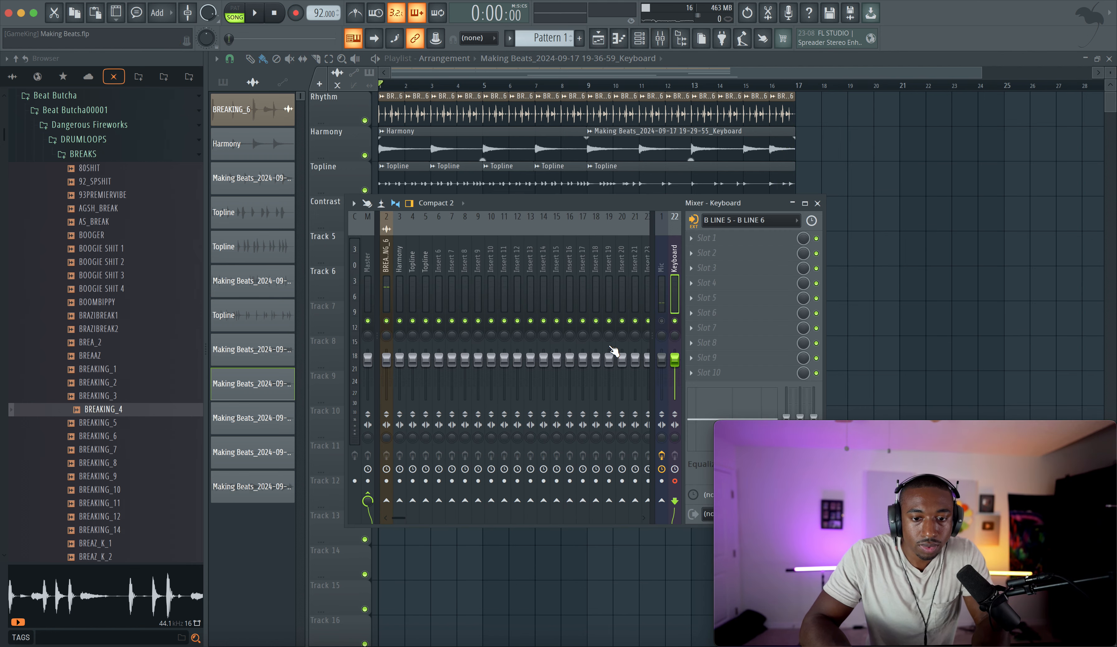
pyautogui.press('F9')
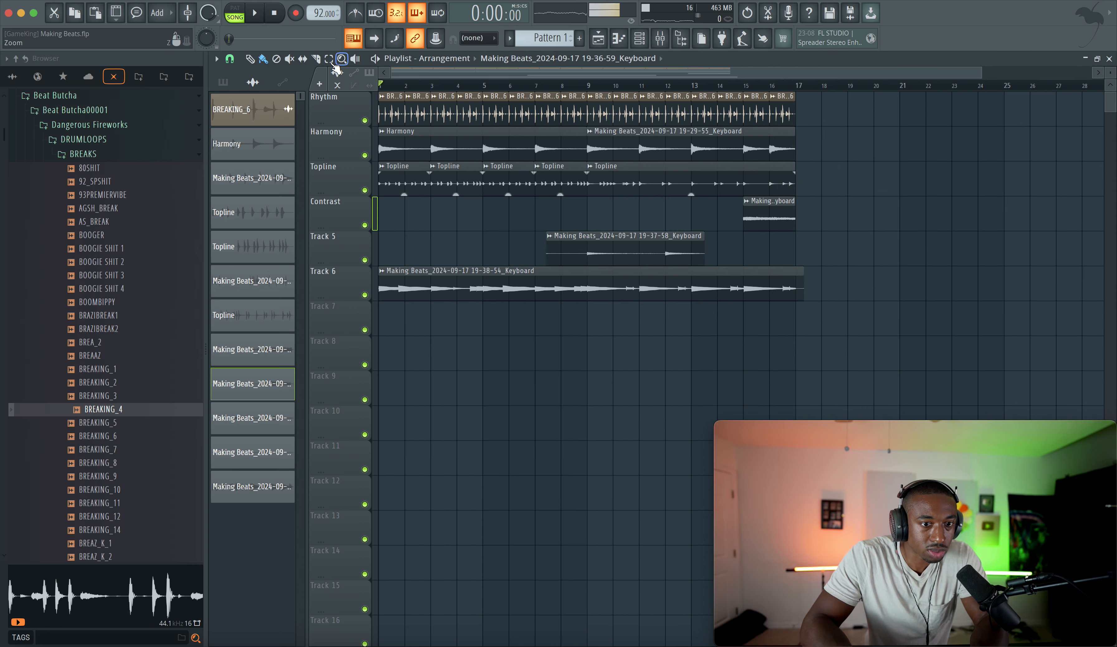
pyautogui.press('e')
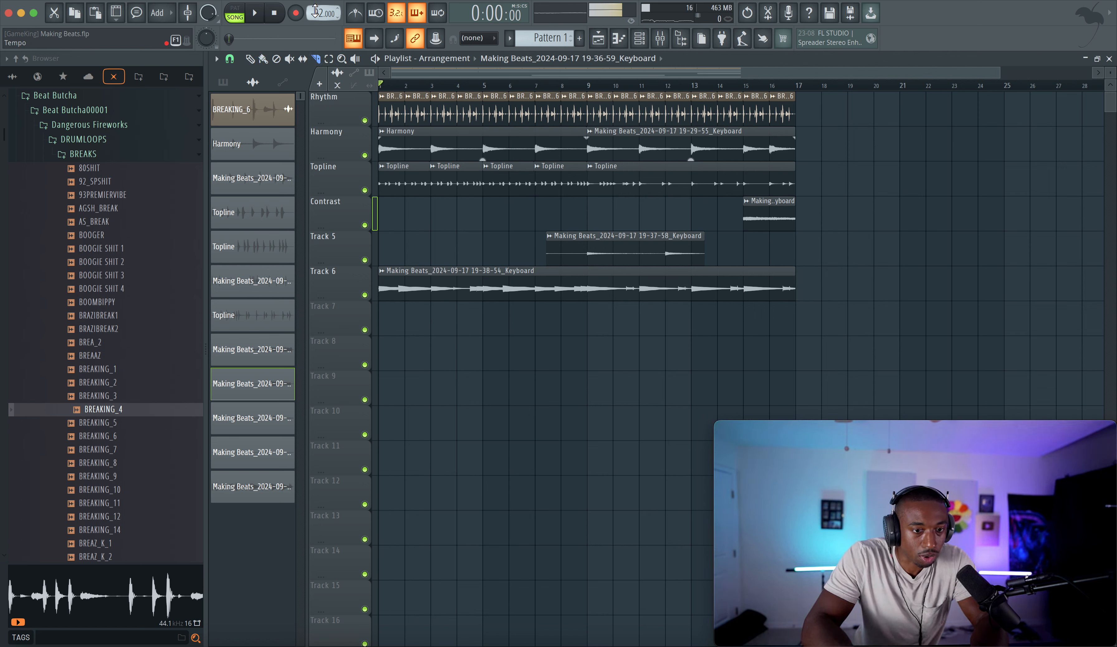
# - Play back the arrangement with the Track 6 recording and check the channel levels in the mixer
pyautogui.press('space')
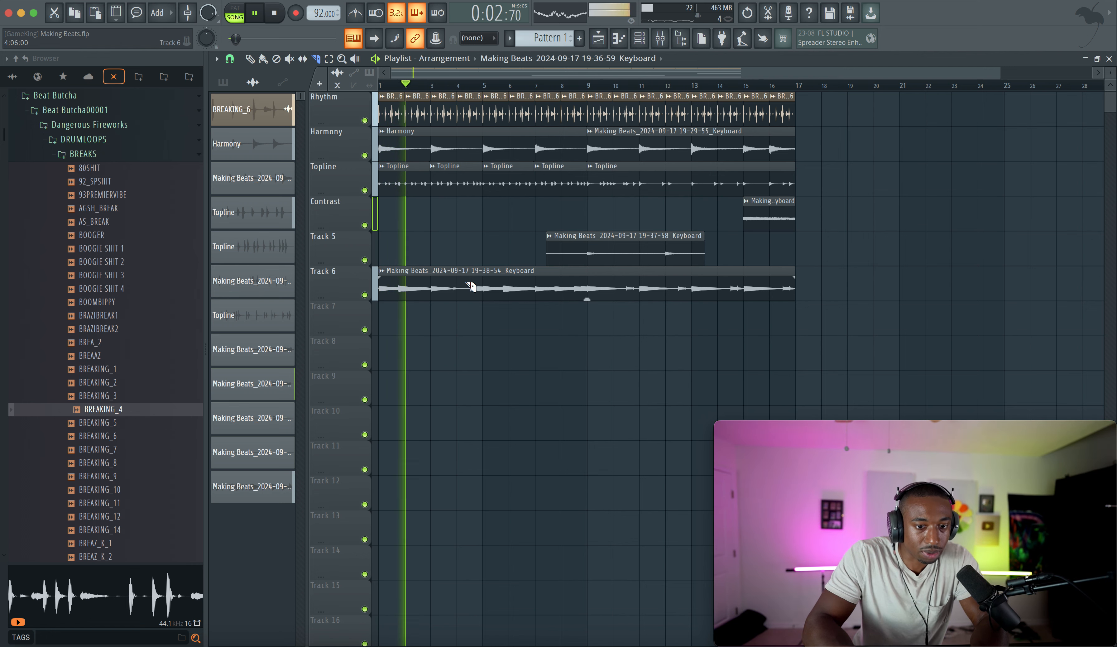
pyautogui.click(660, 38)
pyautogui.click(836, 274)
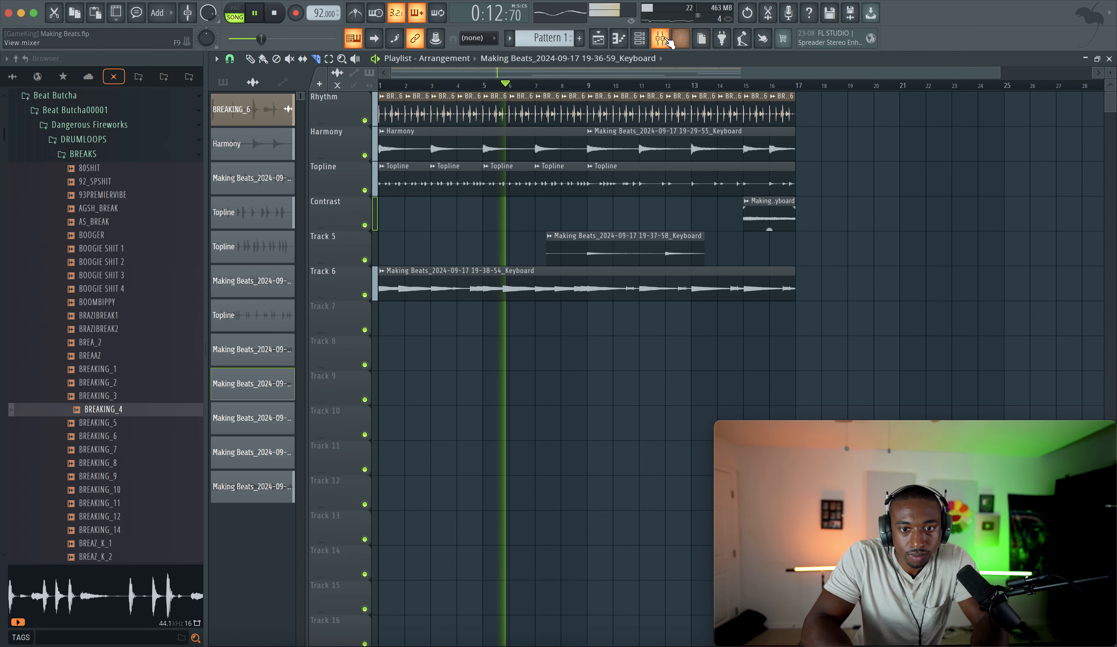
pyautogui.press('F9')
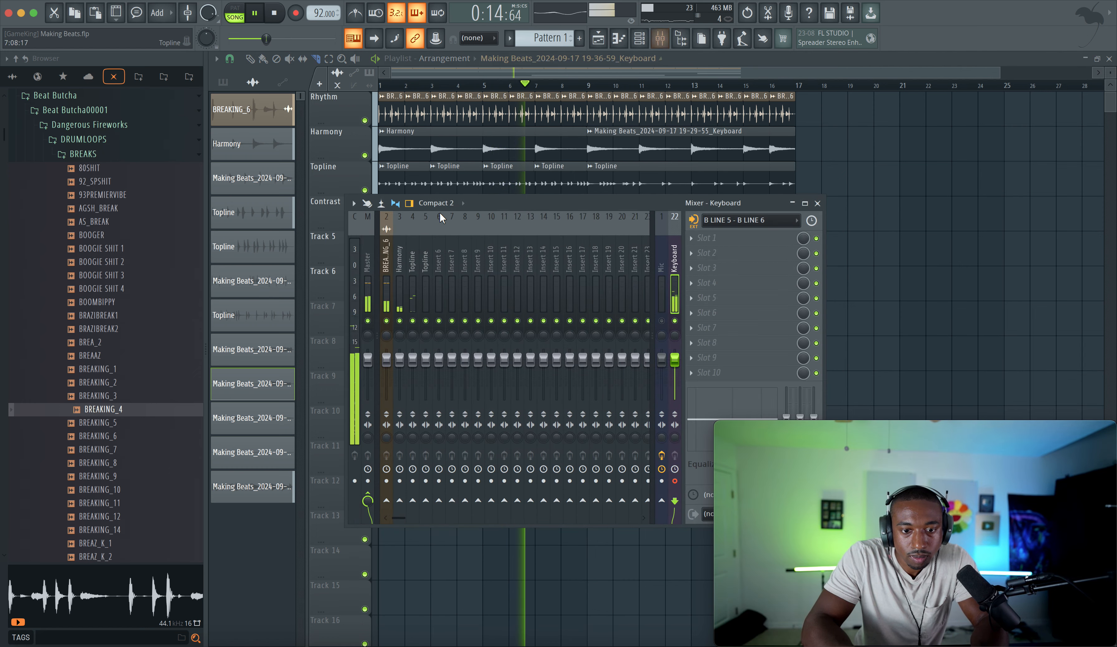
# - Add Fruity Stereo Enhancer to the Topline mixer track with the phase offset at about 15.8 ms right
pyautogui.click(706, 240)
pyautogui.moveTo(720, 252)
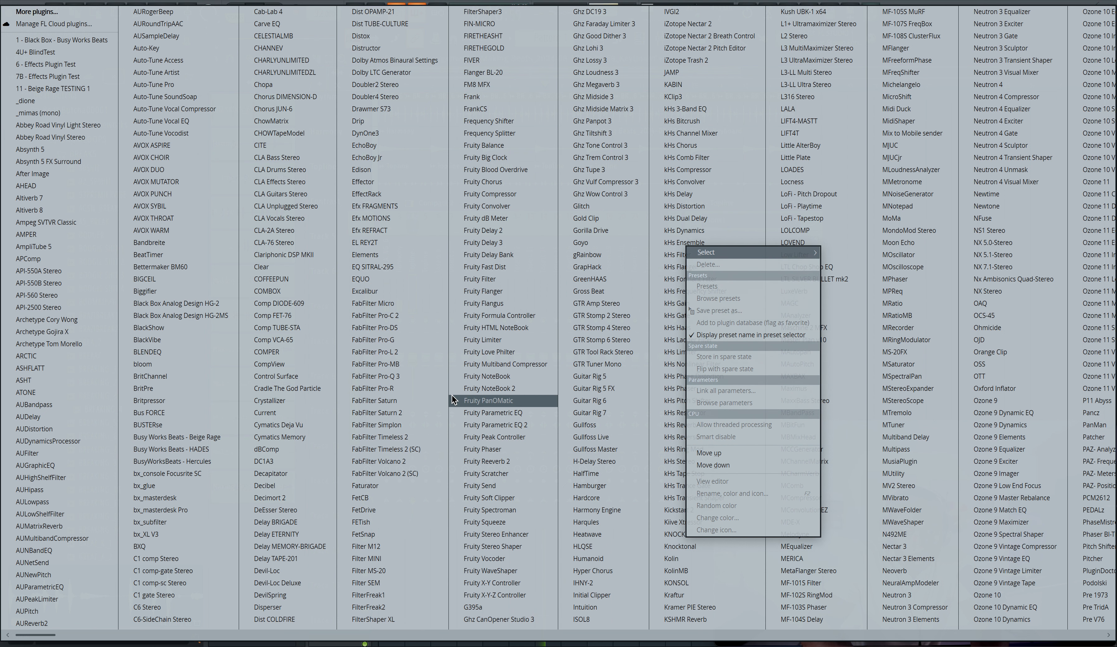
pyautogui.click(497, 534)
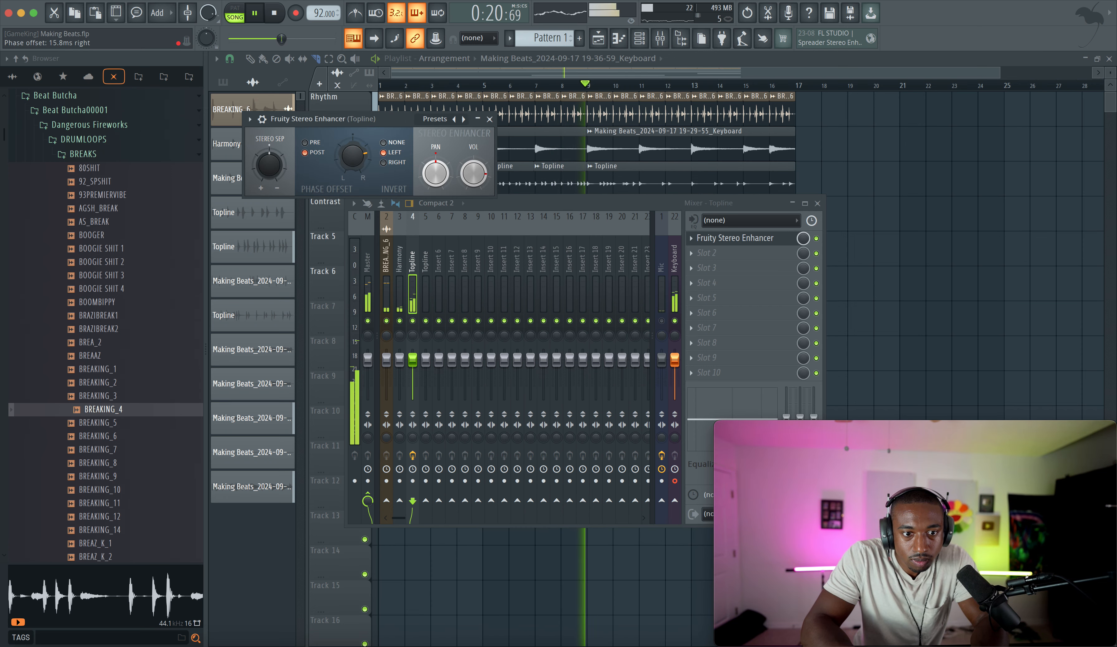
pyautogui.click(490, 119)
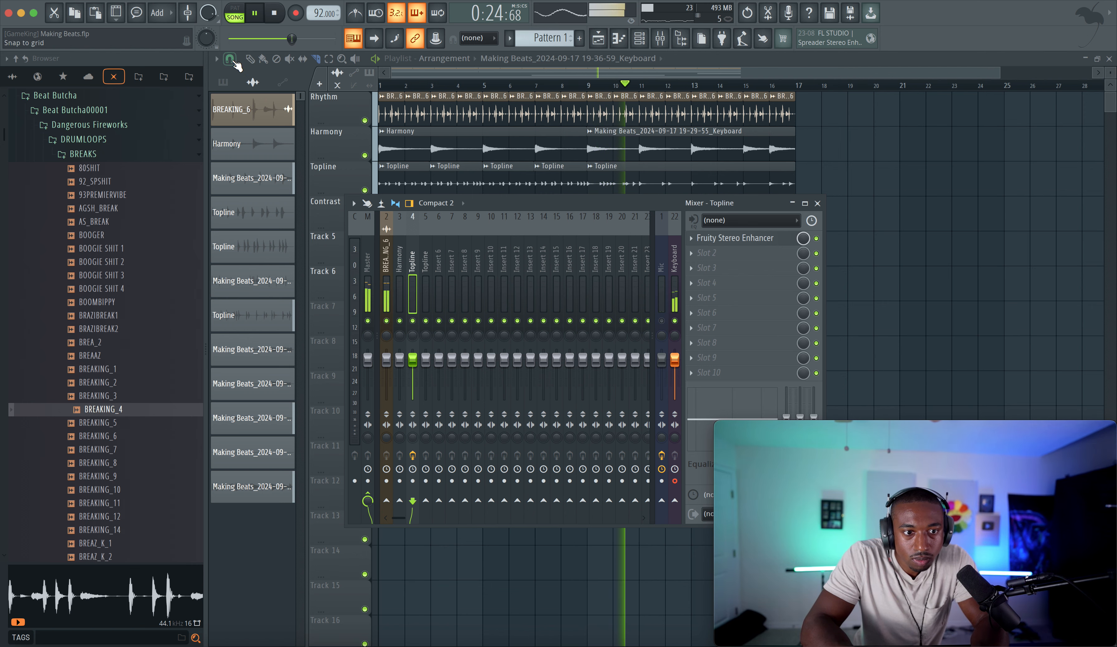
# - Check the Topline clip's channel settings and lower the Topline fader in the mixer
pyautogui.click(250, 59)
pyautogui.doubleClick(648, 179)
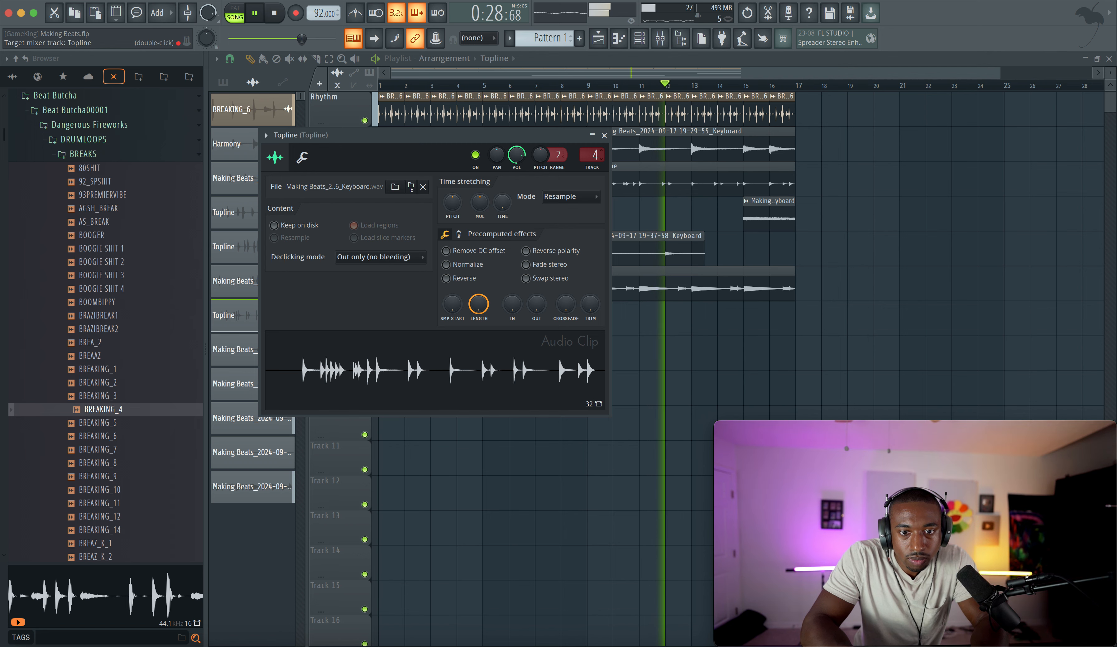
pyautogui.rightClick(849, 162)
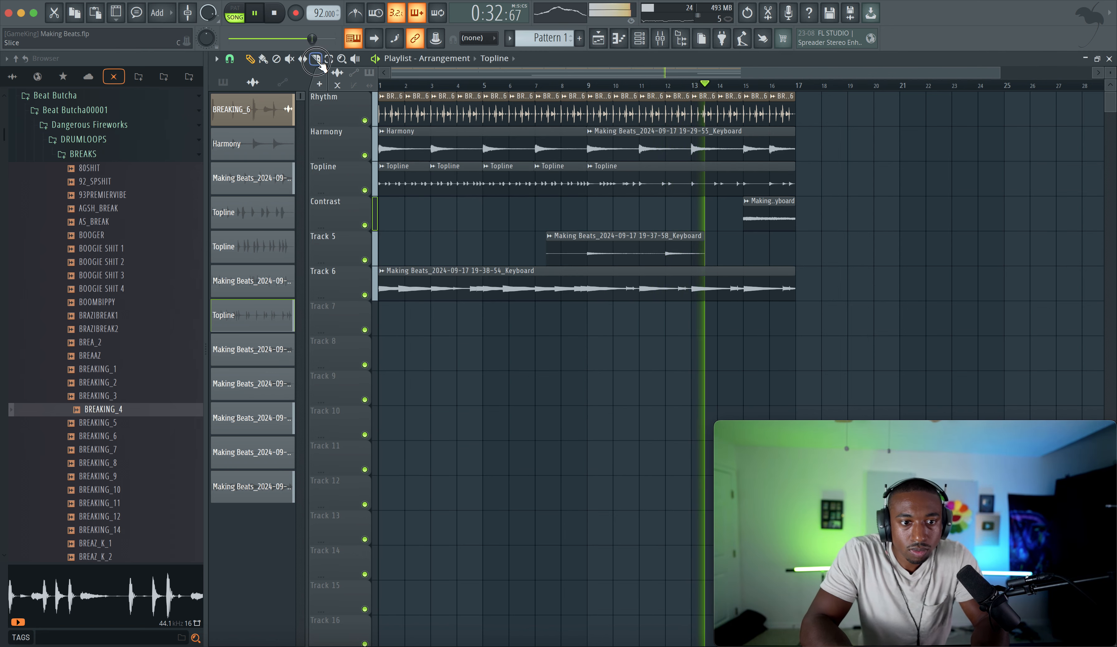
pyautogui.press('p')
pyautogui.press('F9')
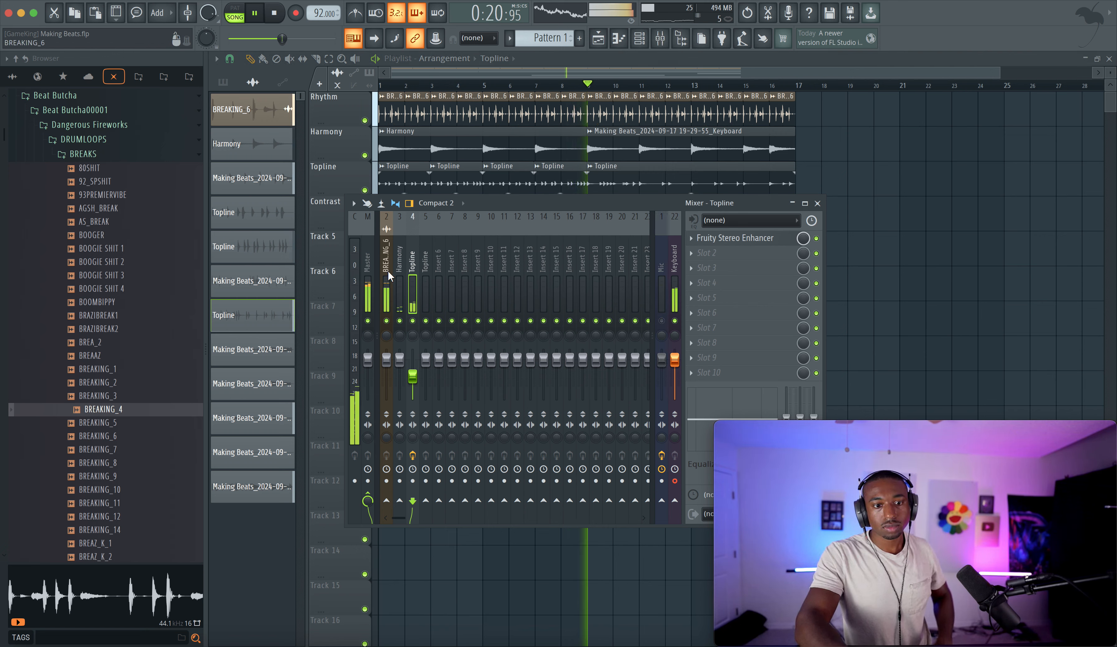
# - Examine the Master track's level and effect slots in the mixer while the beat plays
pyautogui.click(367, 279)
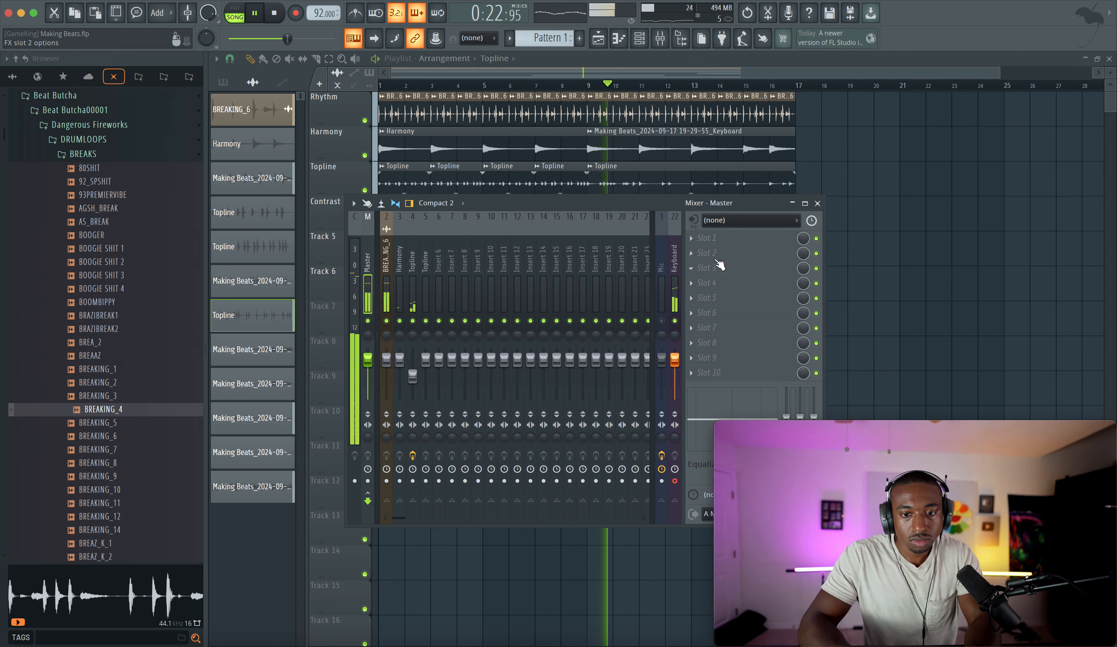
pyautogui.click(705, 239)
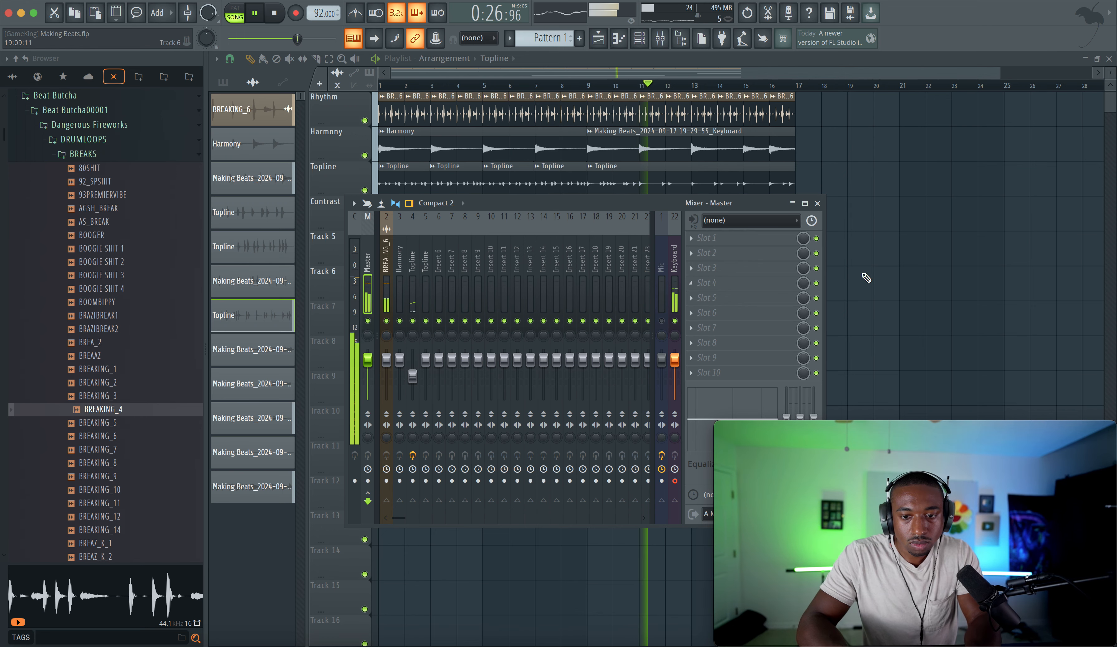
pyautogui.press('F9')
pyautogui.click(660, 38)
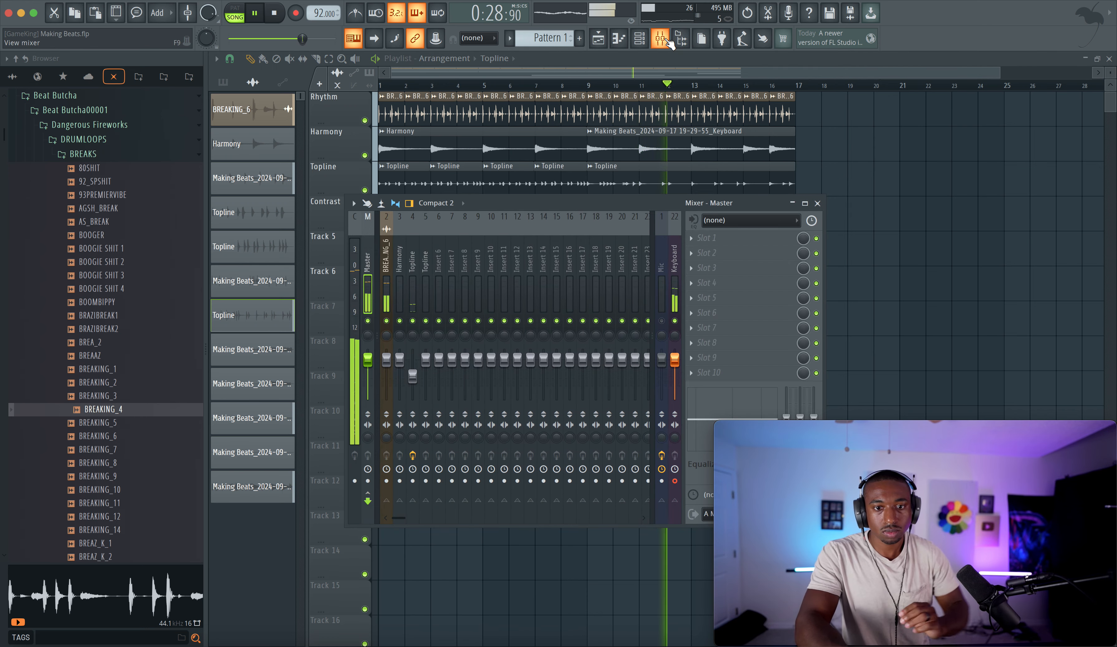
pyautogui.press('F9')
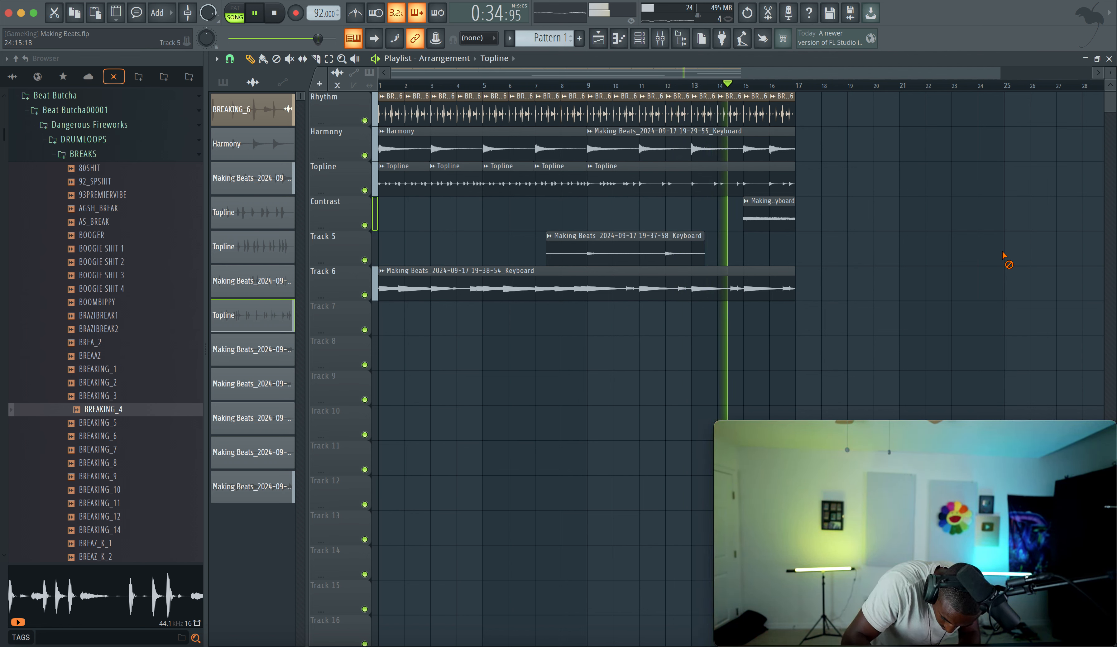
# - Record a full keyboard take on Track 7 from bar 1 to just past bar 17
pyautogui.press('space')
pyautogui.click(295, 13)
pyautogui.press('space')
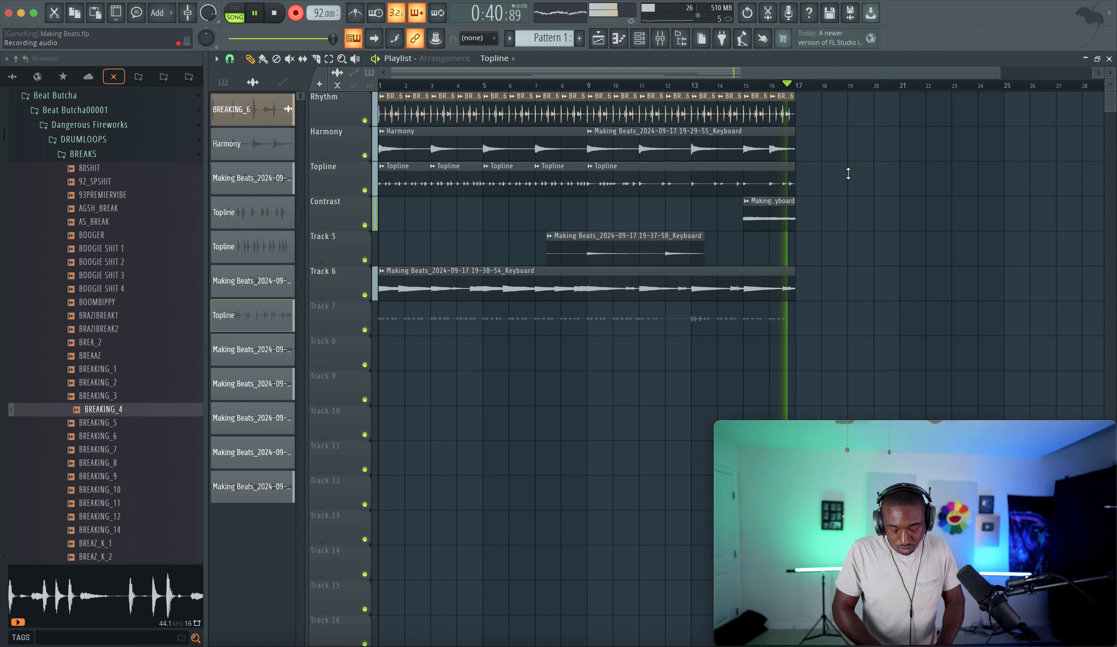
pyautogui.press('space')
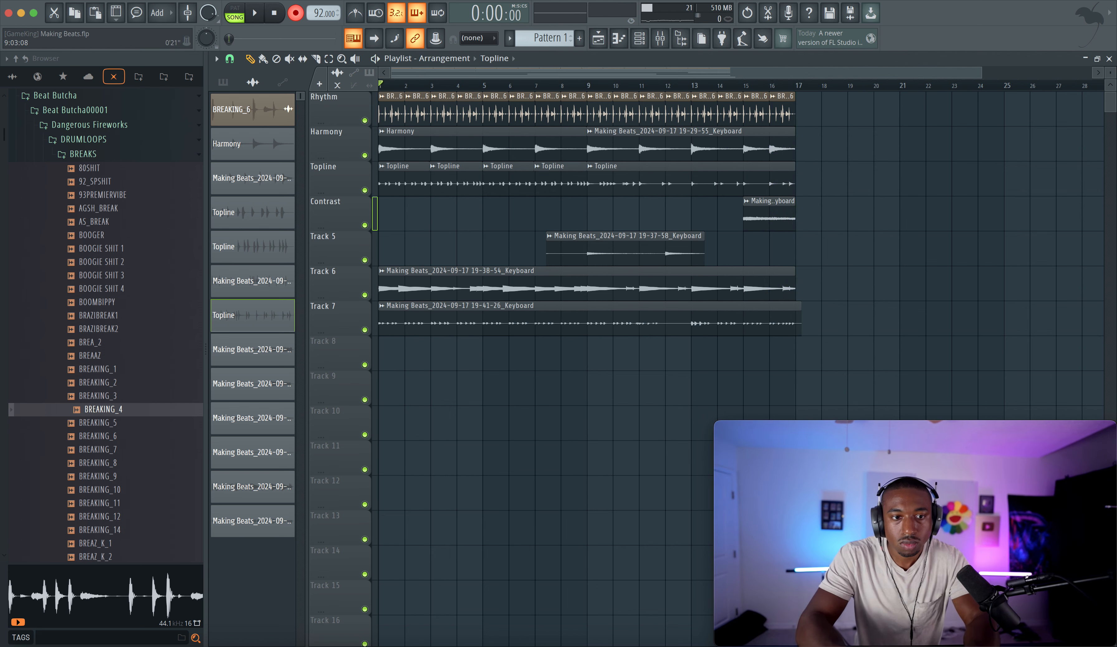
# - Play the arrangement, slice the Track 7 recording at bars 9, 13 and 15, and delete the pieces between bars 9 and 15
pyautogui.press('space')
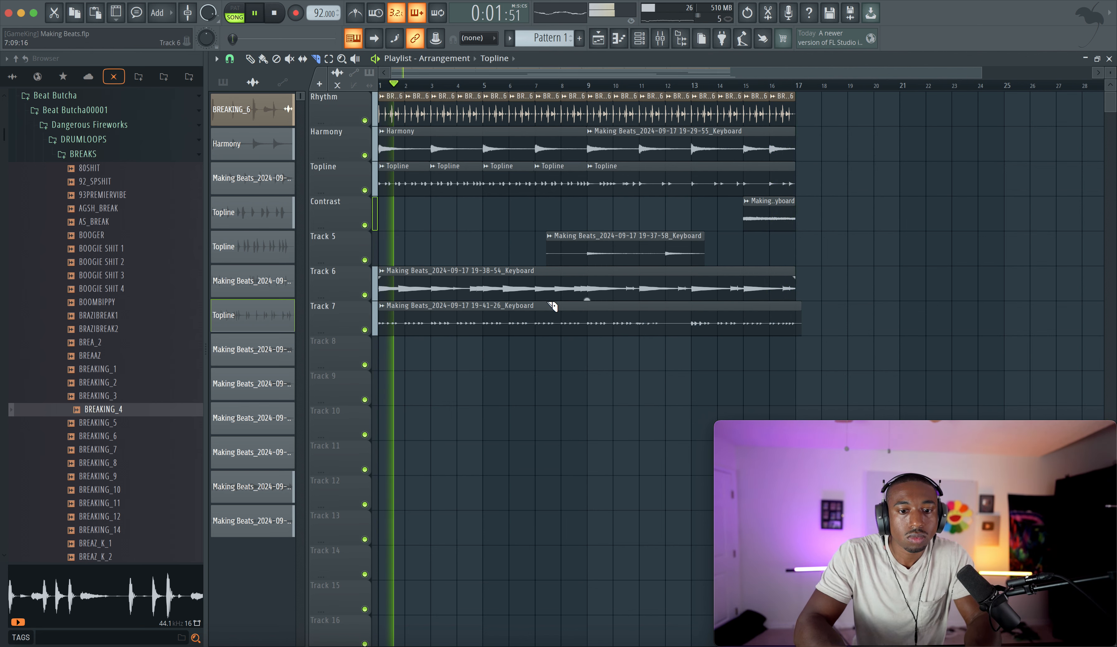
pyautogui.click(591, 319)
pyautogui.click(691, 320)
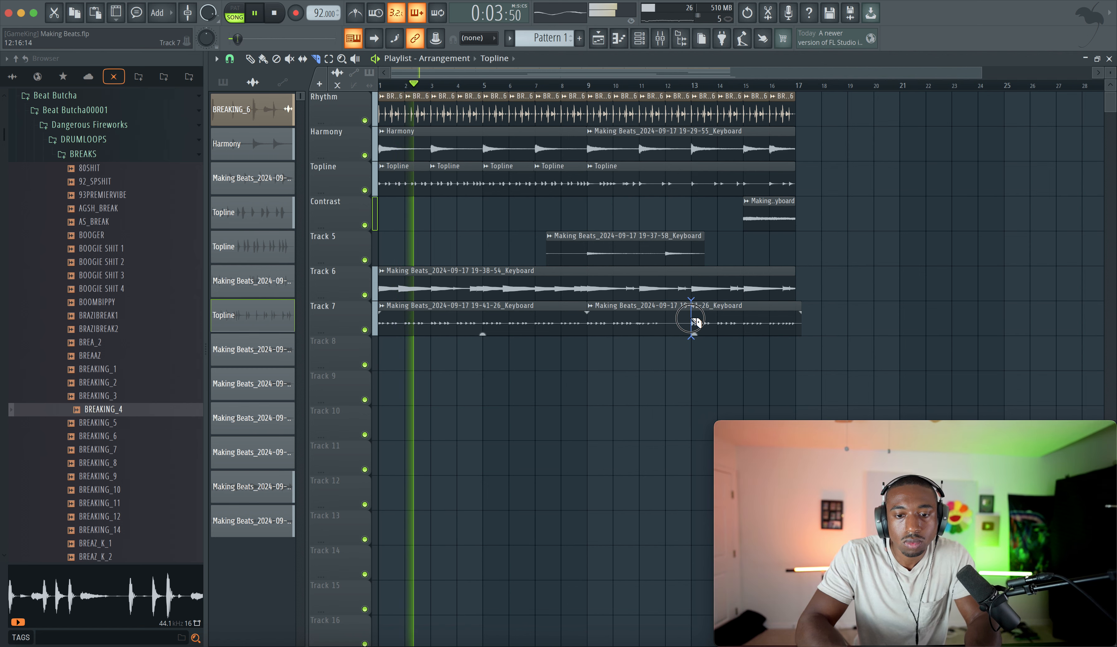
pyautogui.click(743, 318)
pyautogui.moveTo(716, 317); pyautogui.dragTo(633, 314)
pyautogui.press('Delete')
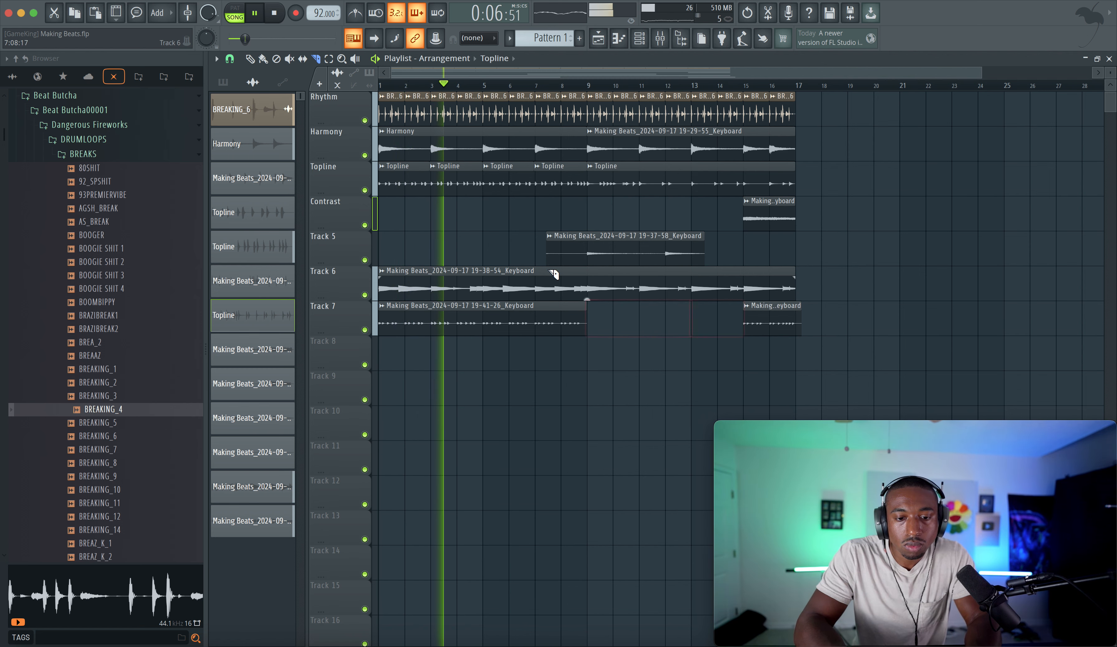
# - Copy the first Track 7 clip onto Track 8 at bar 9 and shorten the copy to end at bar 15
pyautogui.click(260, 59)
pyautogui.click(524, 325)
pyautogui.moveTo(577, 354); pyautogui.dragTo(629, 367)
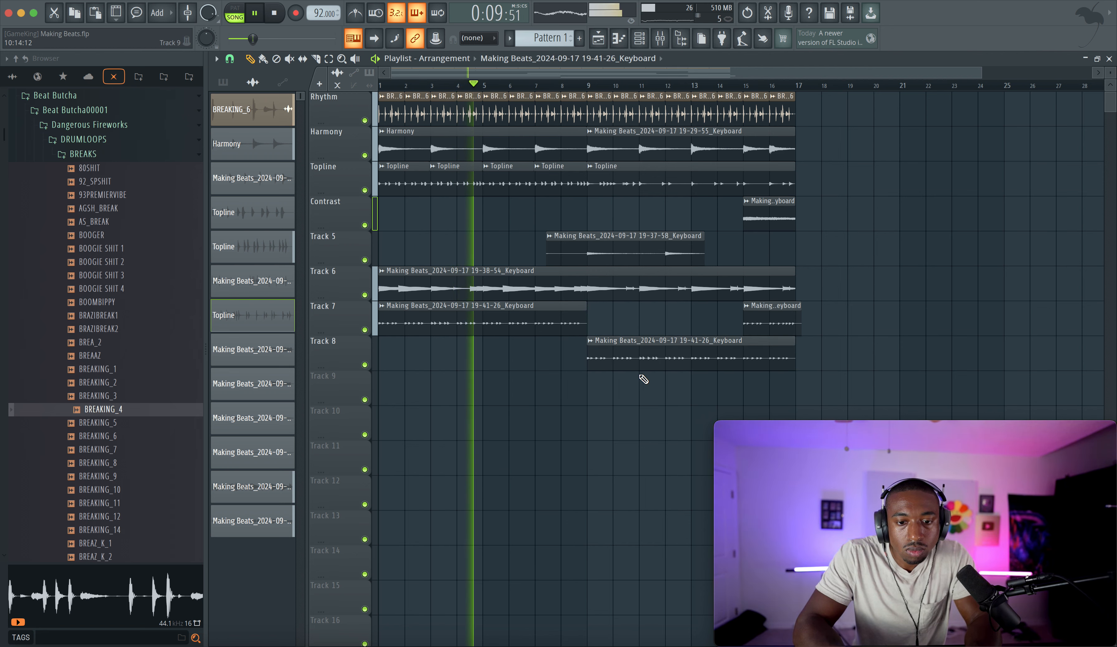
pyautogui.moveTo(795, 367); pyautogui.dragTo(743, 366)
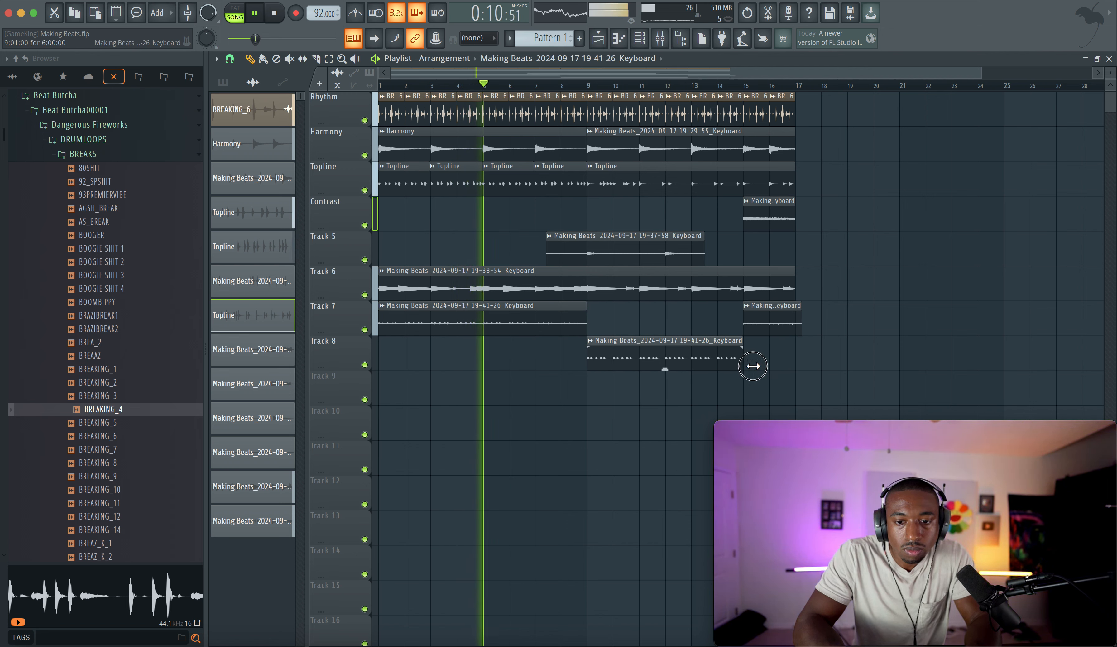
# - Check the Keyboard channel in the mixer and route the Track 6 recording to its own free mixer track
pyautogui.click(661, 39)
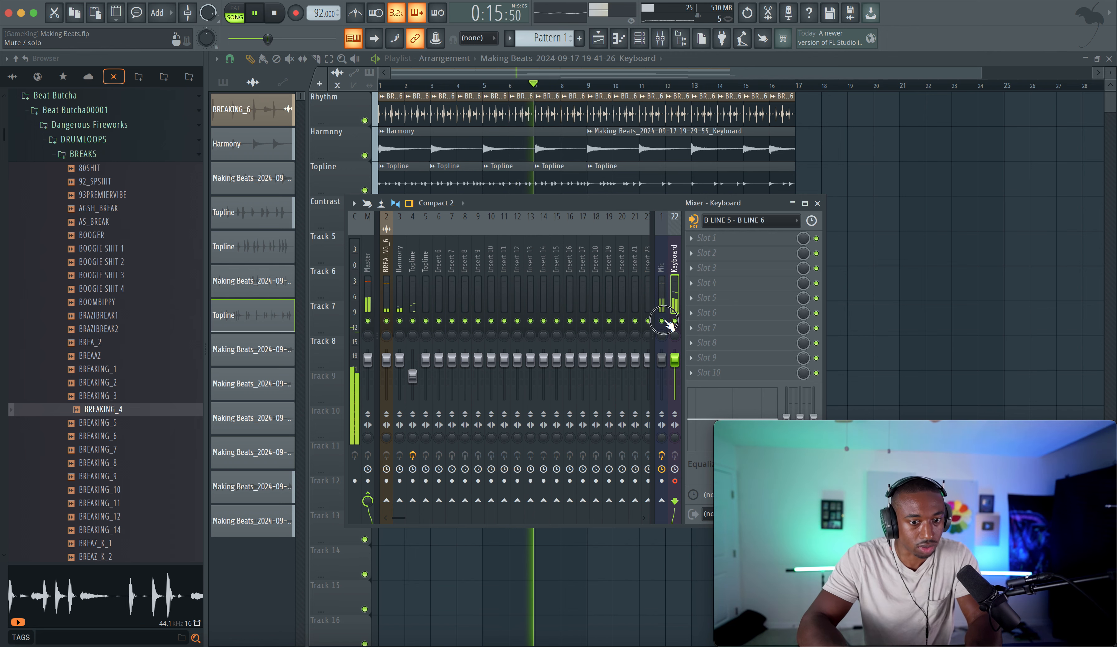
pyautogui.press('F9')
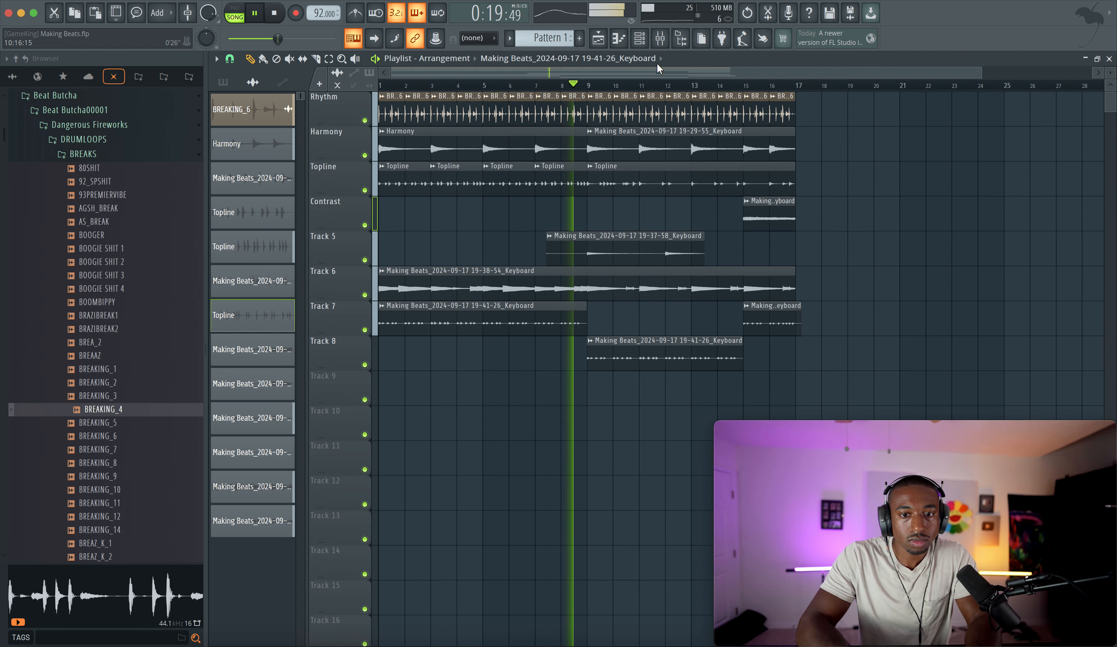
pyautogui.click(661, 39)
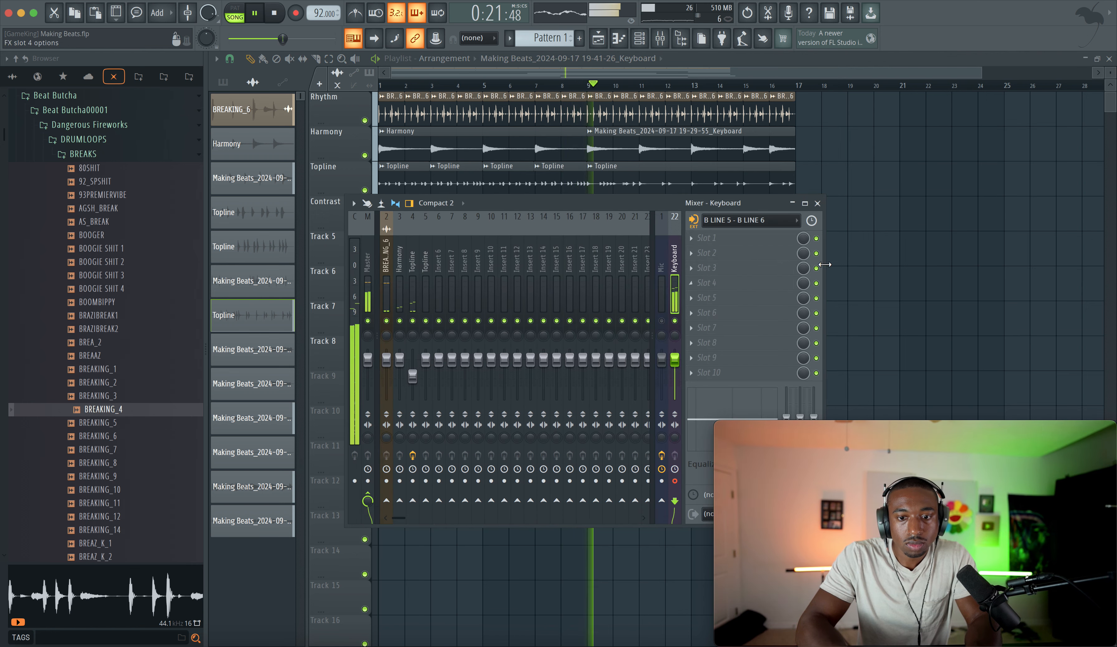
pyautogui.rightClick(865, 250)
pyautogui.doubleClick(644, 275)
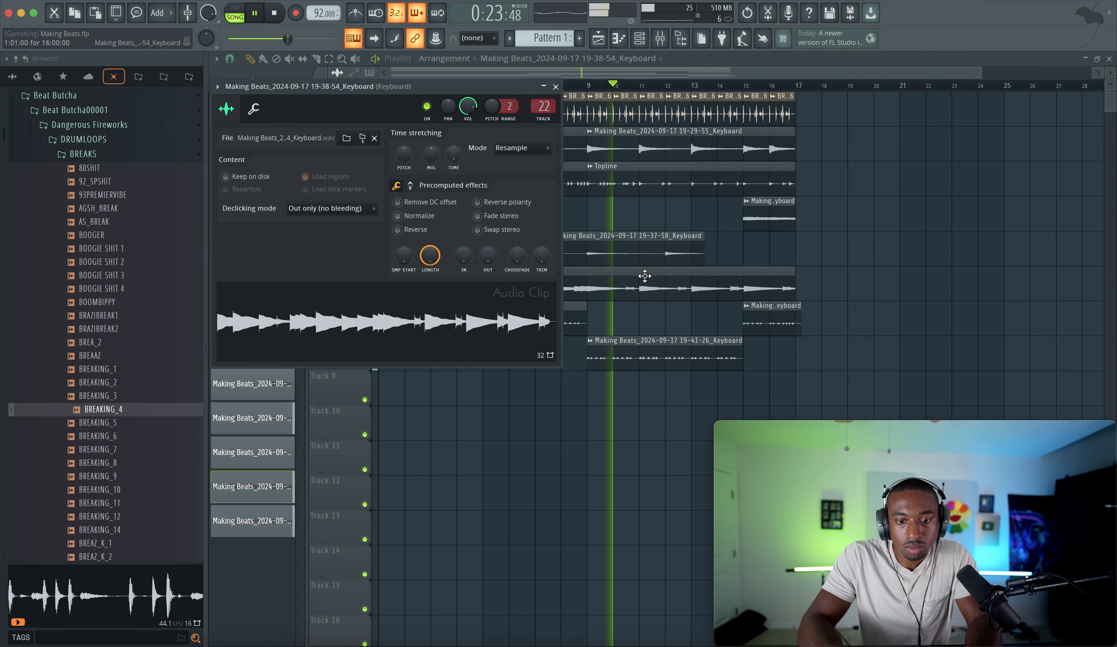
pyautogui.press('super+l')
pyautogui.press('F12')
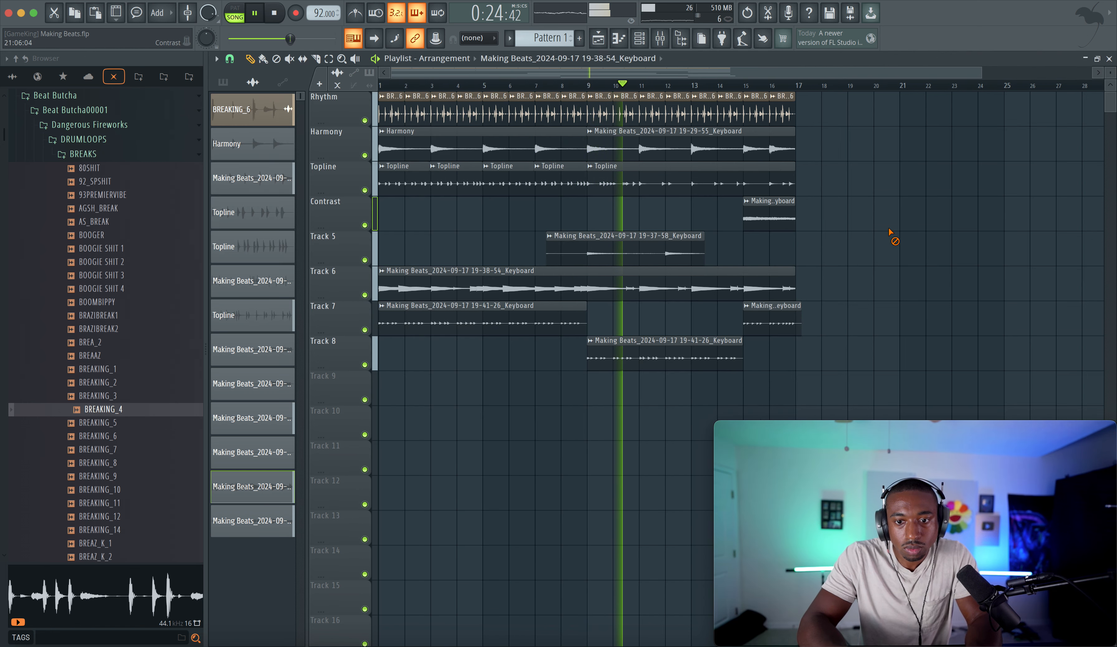
pyautogui.click(660, 39)
pyautogui.rightClick(886, 233)
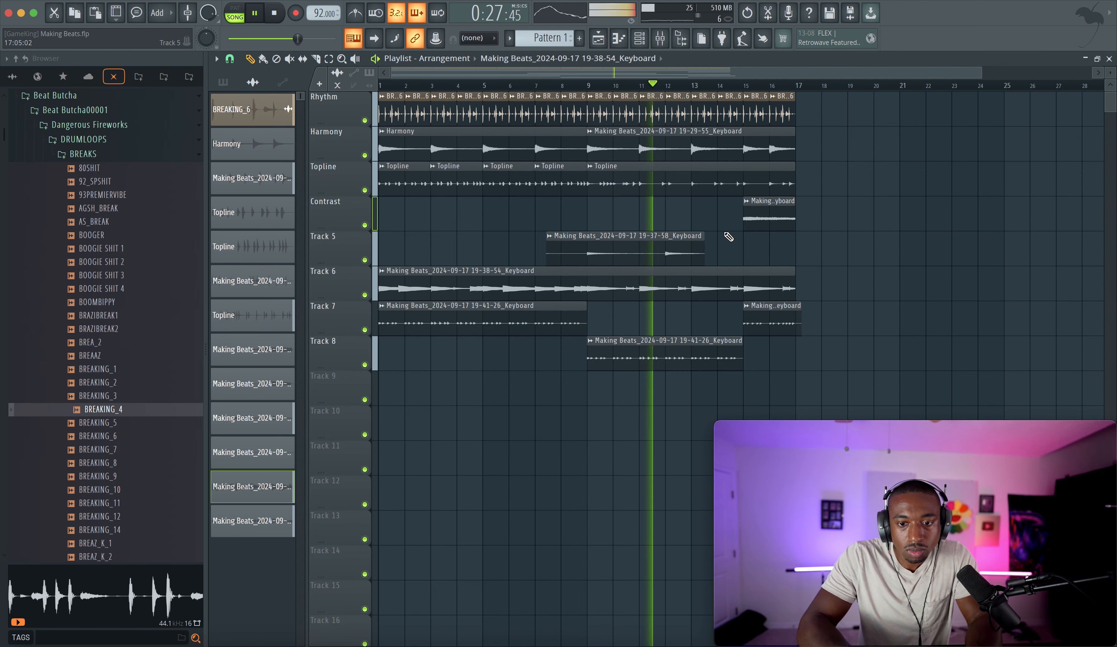
# - Route the Track 5 and Contrast recordings to their own free mixer tracks
pyautogui.doubleClick(676, 244)
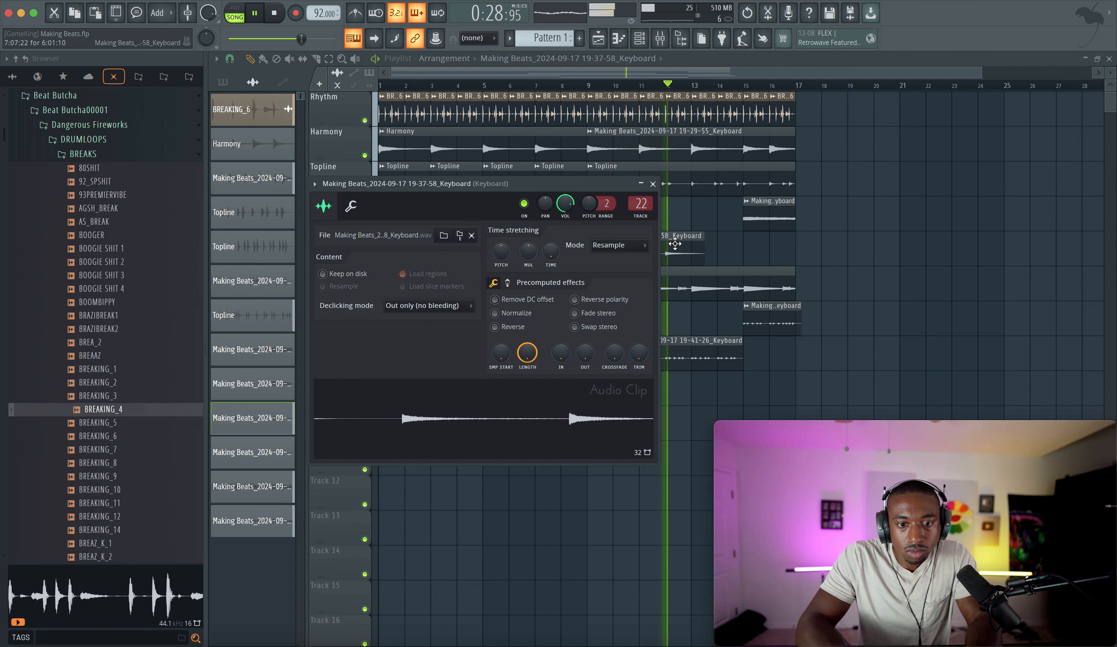
pyautogui.doubleClick(640, 207)
pyautogui.rightClick(1003, 224)
pyautogui.click(758, 208)
pyautogui.doubleClick(758, 208)
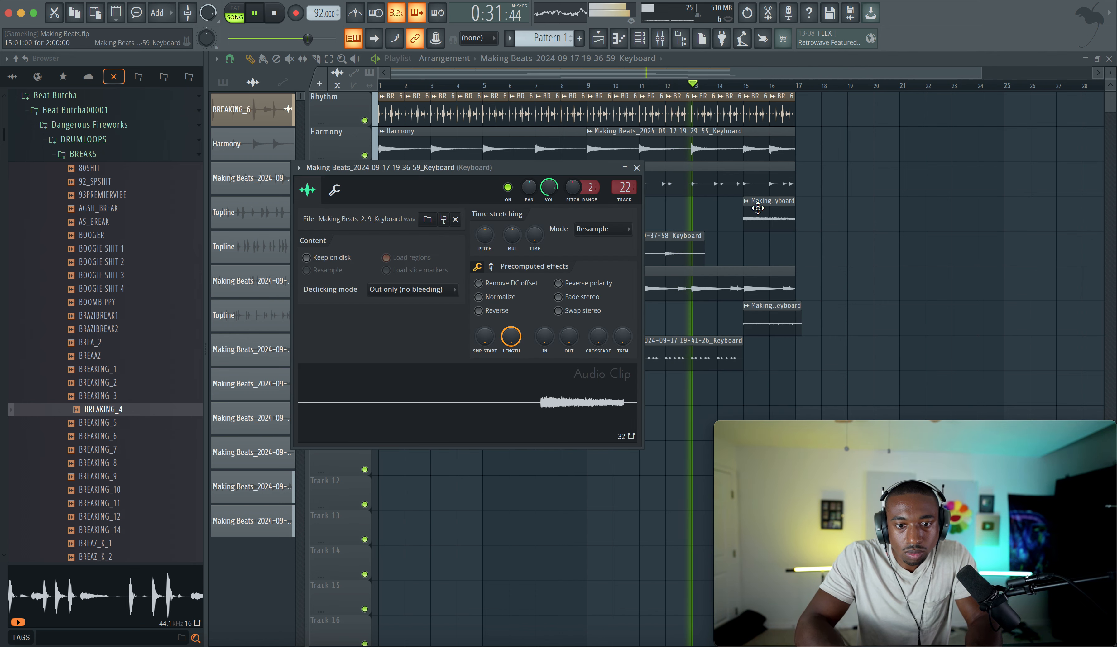
pyautogui.press('F9')
pyautogui.rightClick(980, 223)
# - Check the Topline and Harmony clips' mixer routing and trim the last Track 7 clip at bar 17
pyautogui.doubleClick(706, 182)
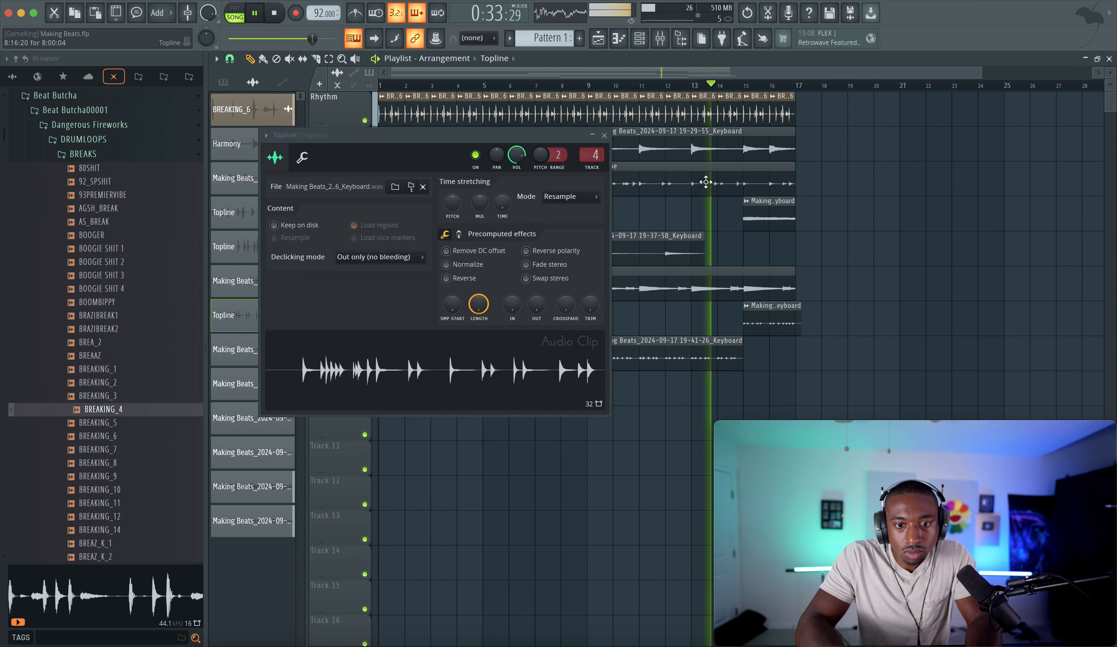
pyautogui.rightClick(902, 240)
pyautogui.doubleClick(738, 145)
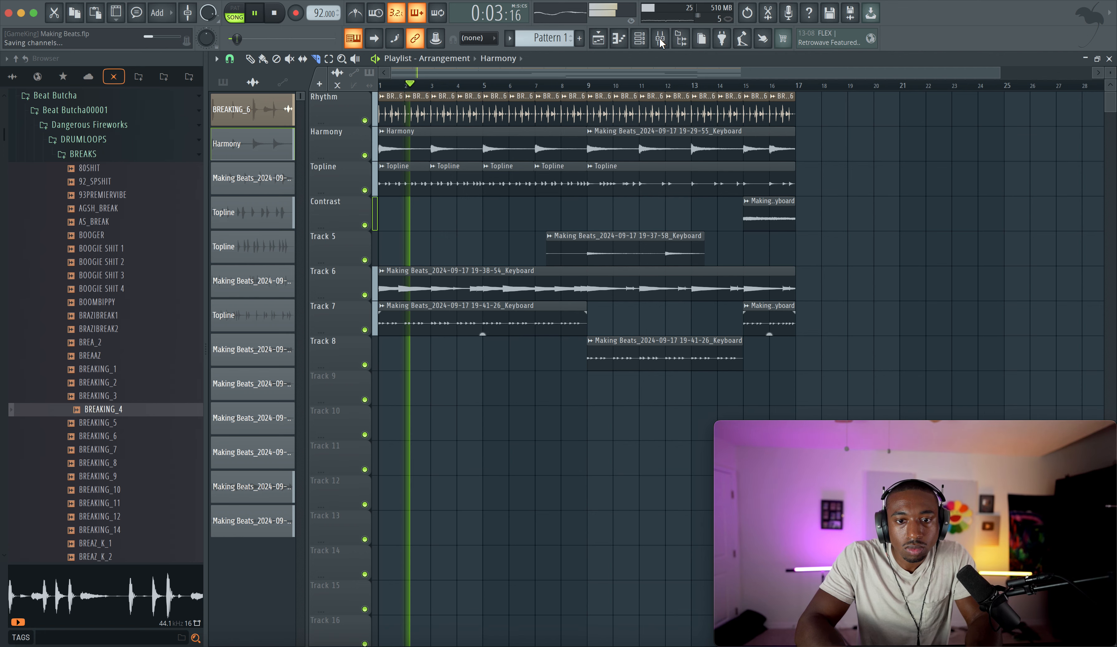
pyautogui.click(660, 38)
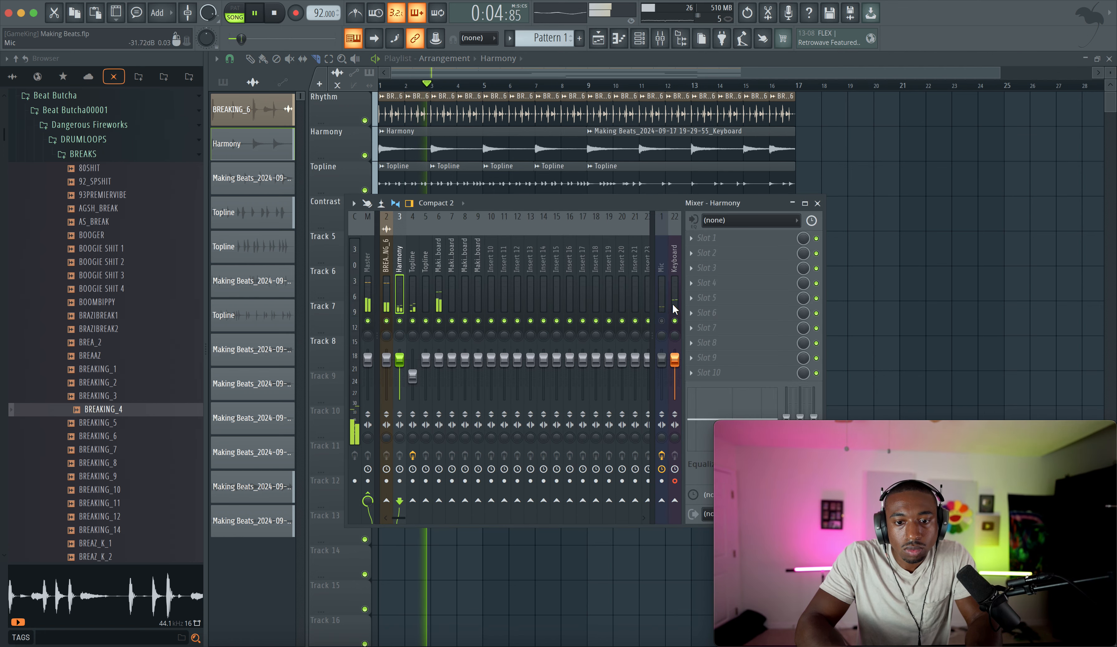
pyautogui.press('F9')
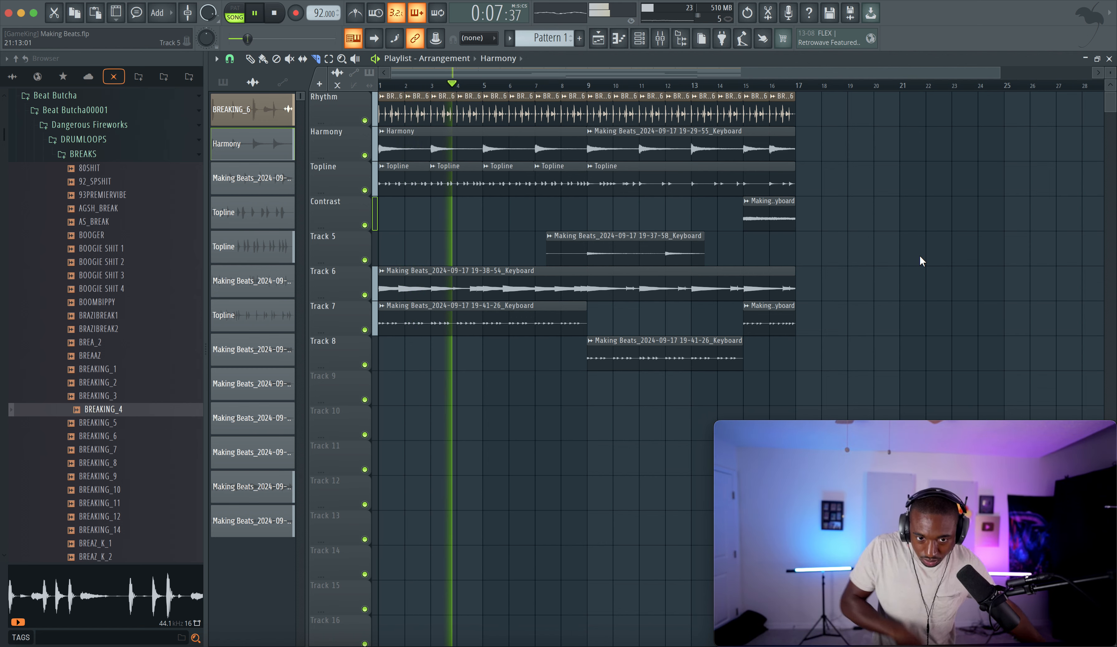
# - Record a full keyboard take on Track 9 from bar 1 to just past bar 17
pyautogui.press('space')
pyautogui.click(660, 38)
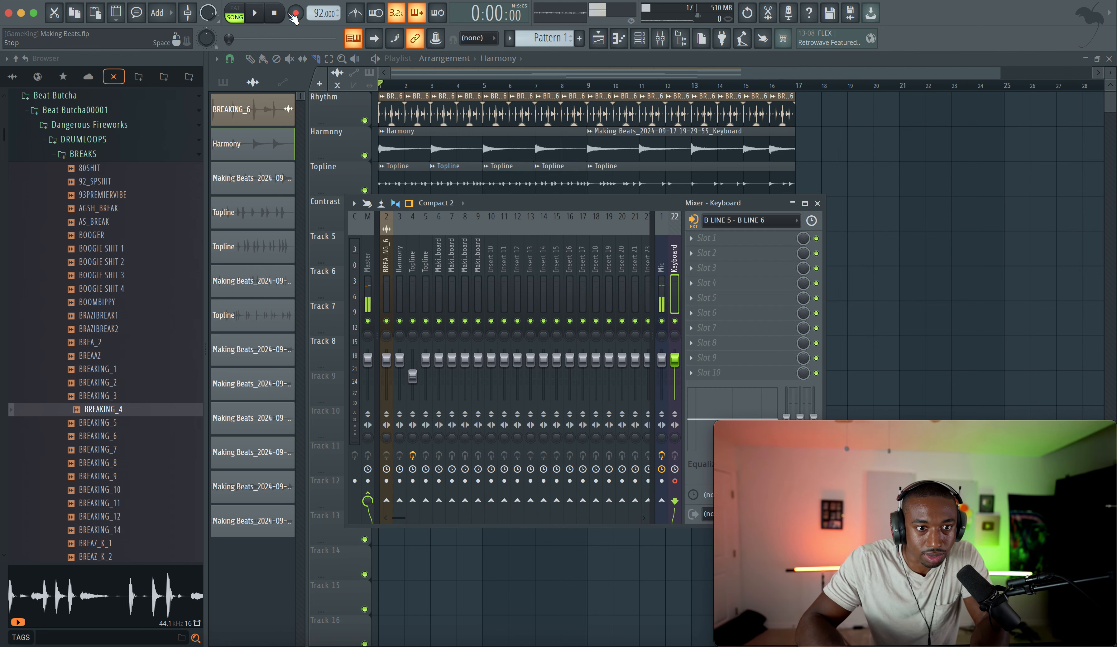
pyautogui.click(1029, 339)
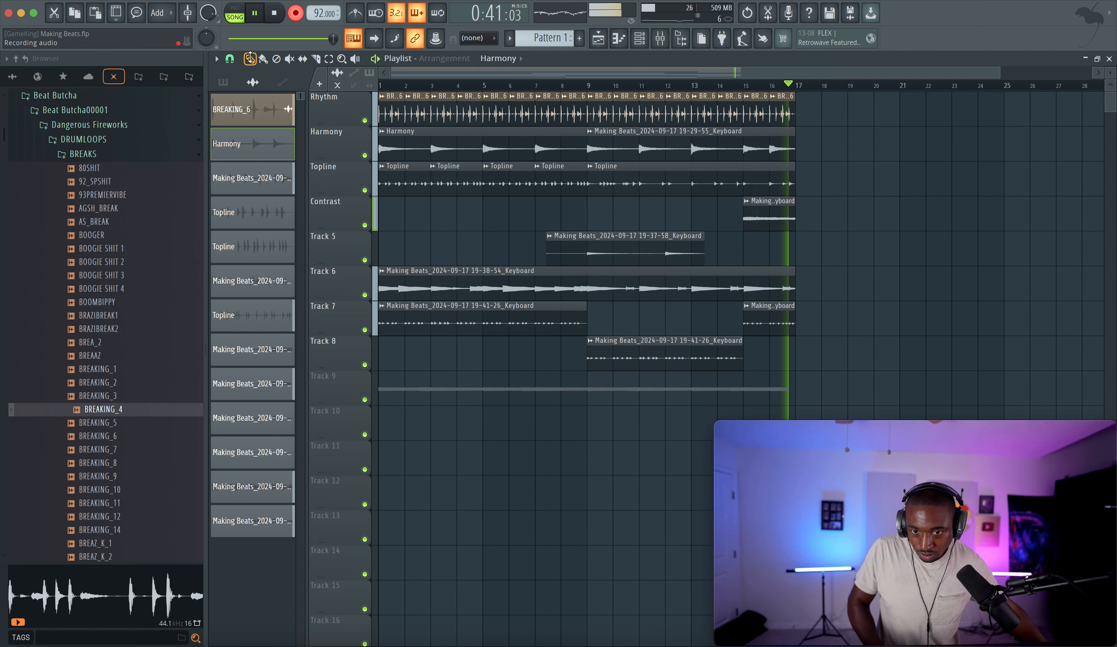
pyautogui.press('space')
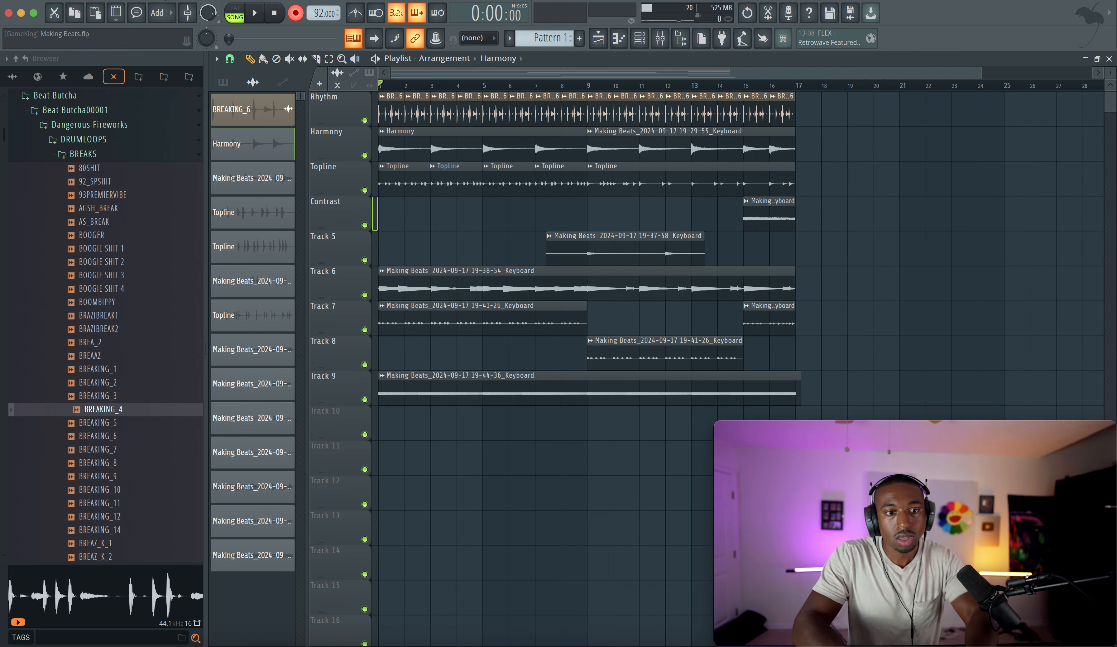
# - With recording disarmed, lower the Track 9 recording's volume, route it to a free mixer track, and check the levels during playback
pyautogui.click(296, 13)
pyautogui.press('space')
pyautogui.doubleClick(623, 378)
pyautogui.moveTo(501, 138); pyautogui.dragTo(501, 155)
pyautogui.press('F9')
pyautogui.rightClick(890, 292)
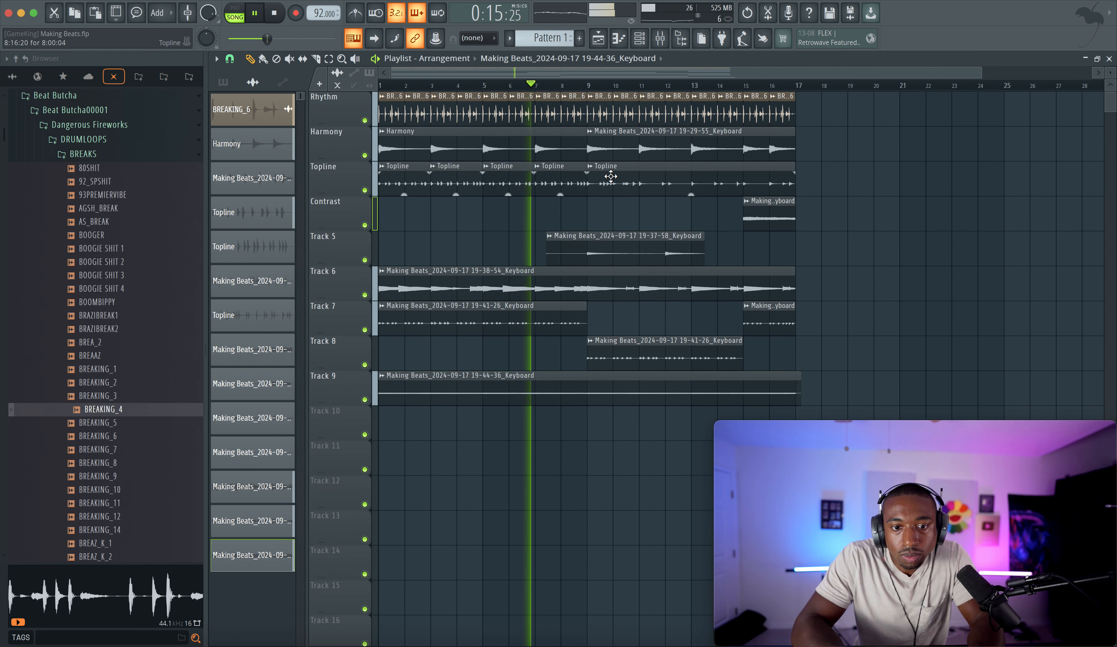
pyautogui.press('F9')
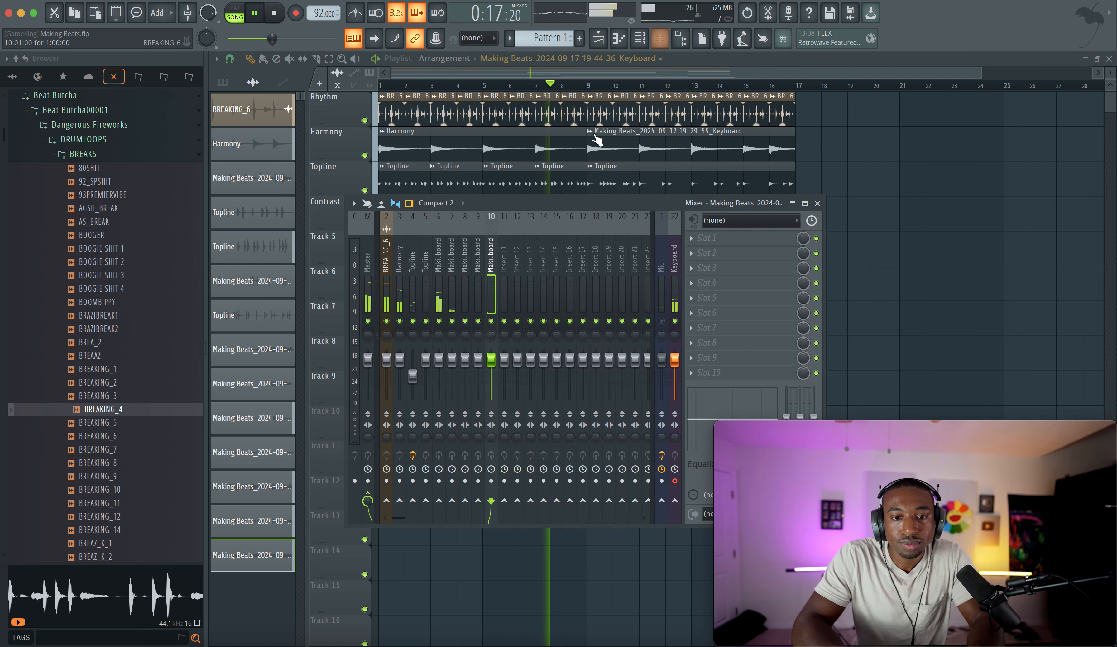
pyautogui.click(665, 270)
pyautogui.click(676, 271)
pyautogui.rightClick(908, 308)
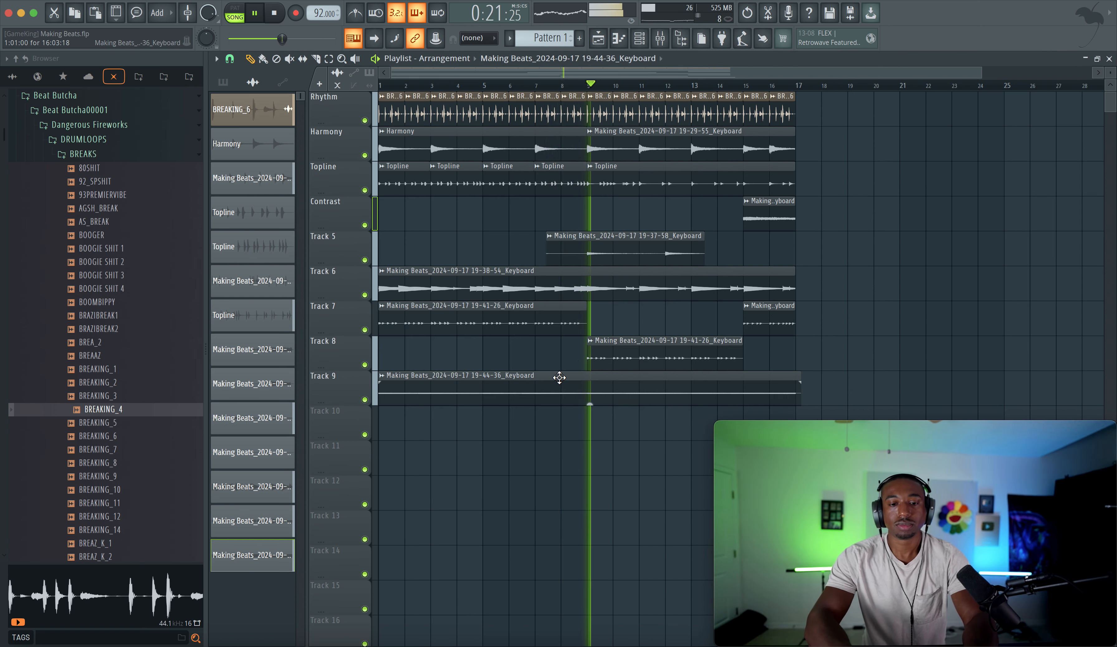
# - Slice the Track 9 recording at bars 9 and 3 and delete the section between them
pyautogui.click(316, 58)
pyautogui.moveTo(587, 369); pyautogui.dragTo(587, 408)
pyautogui.moveTo(430, 370); pyautogui.dragTo(430, 408)
pyautogui.rightClick(533, 388)
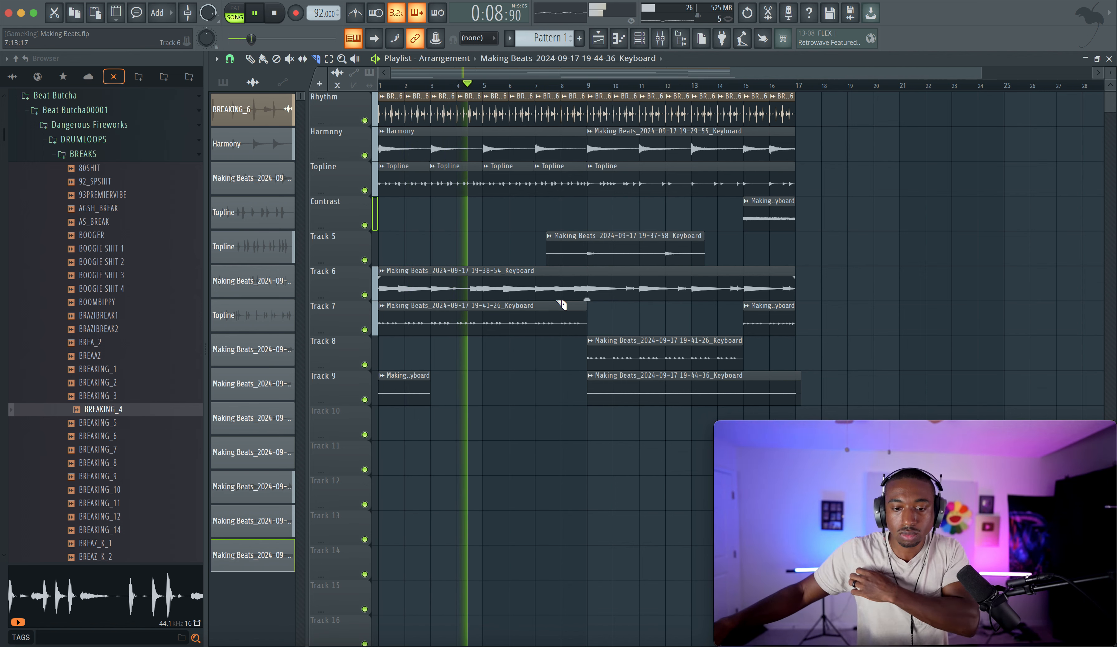
pyautogui.click(255, 59)
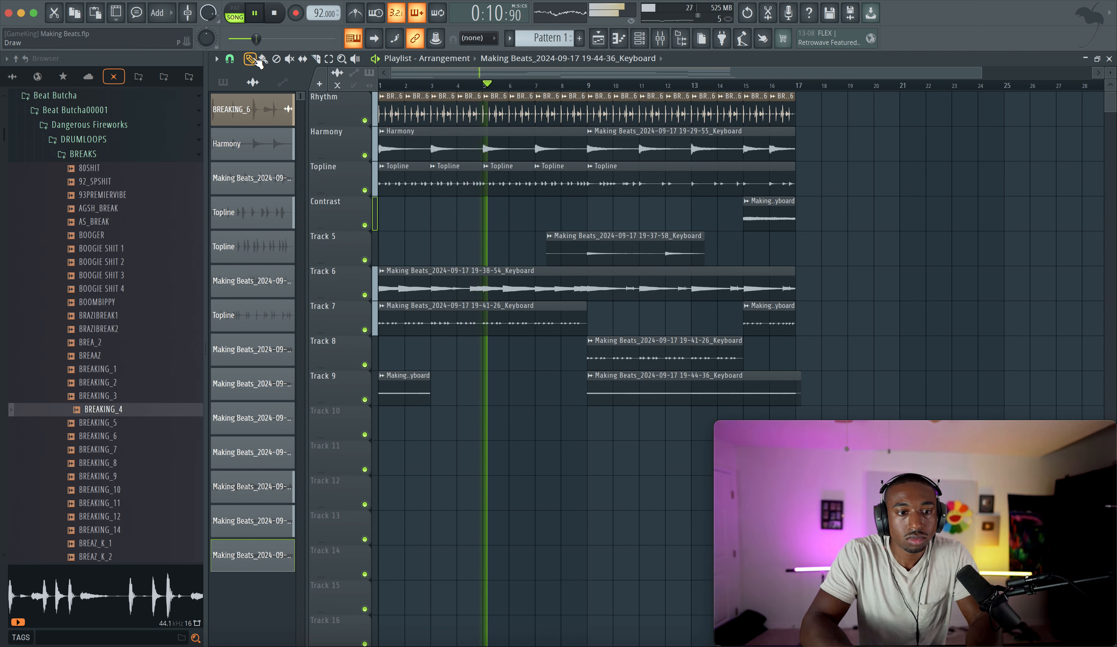